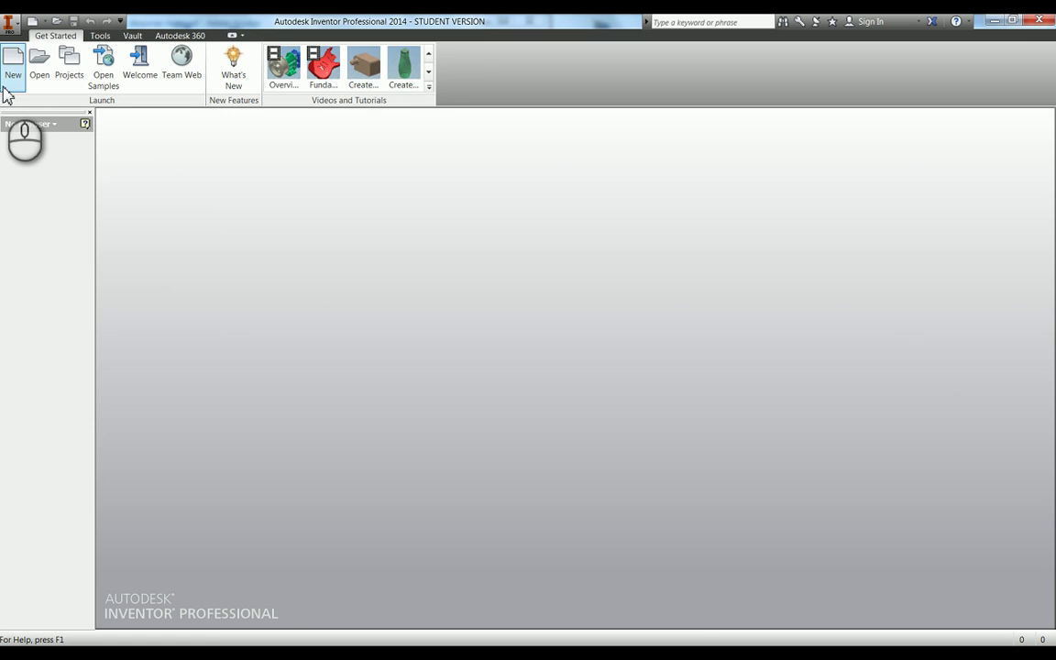
Create a new part, Part7, from the Metric Standard (mm).ipt template.
{"action": "left_click", "coordinate": [9, 71]}
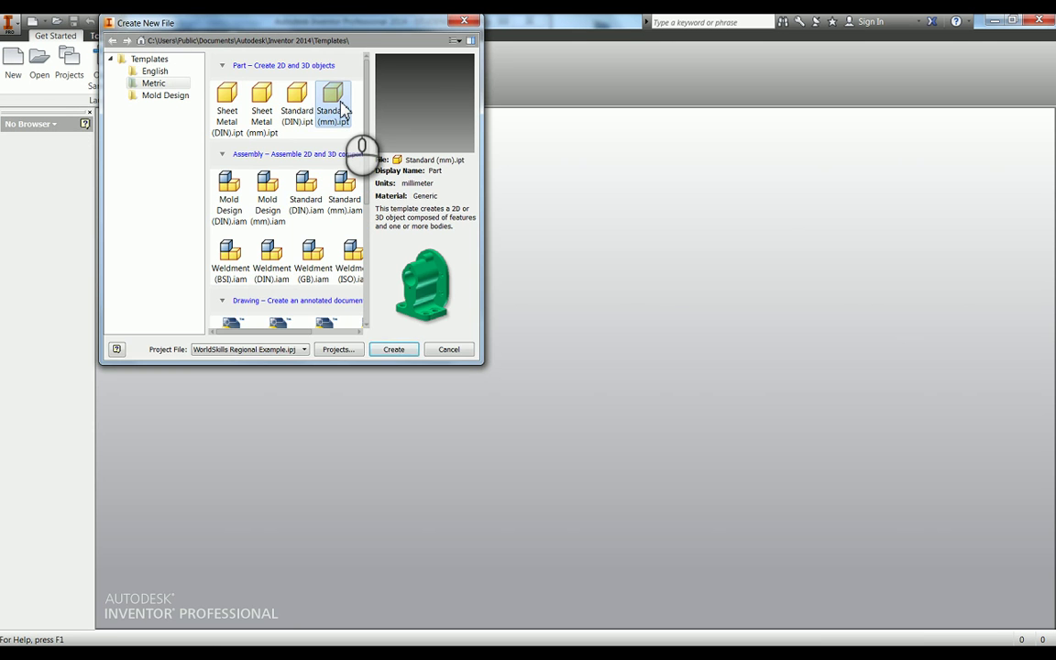
{"action": "double_click", "coordinate": [341, 110]}
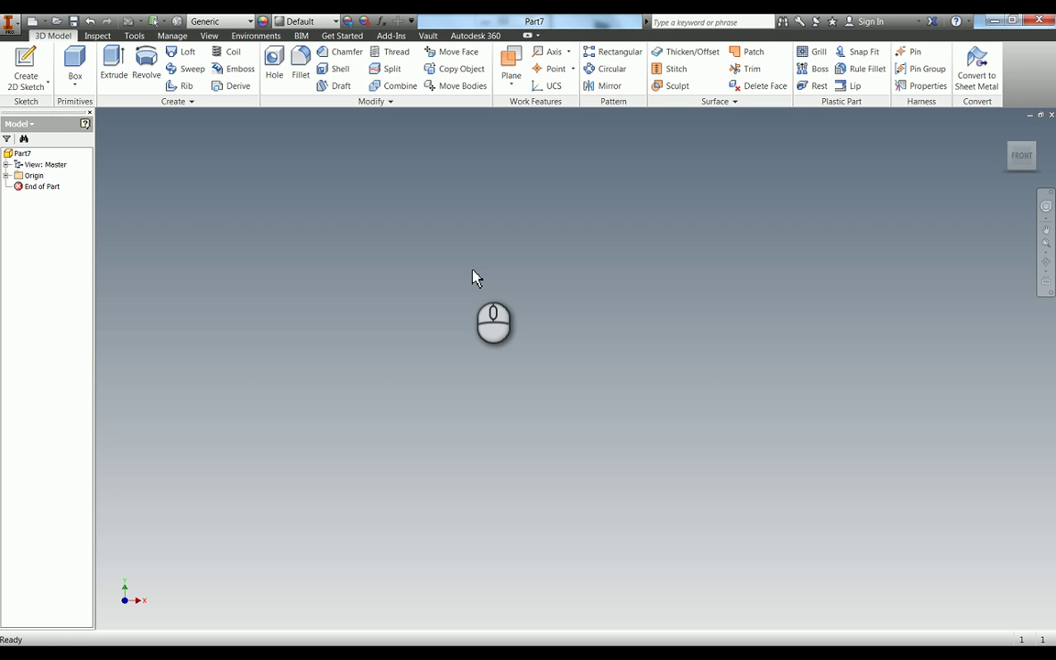
Start Sketch1 on the front XY plane and draw a vertical line up from the origin.
{"action": "left_click", "coordinate": [26, 66]}
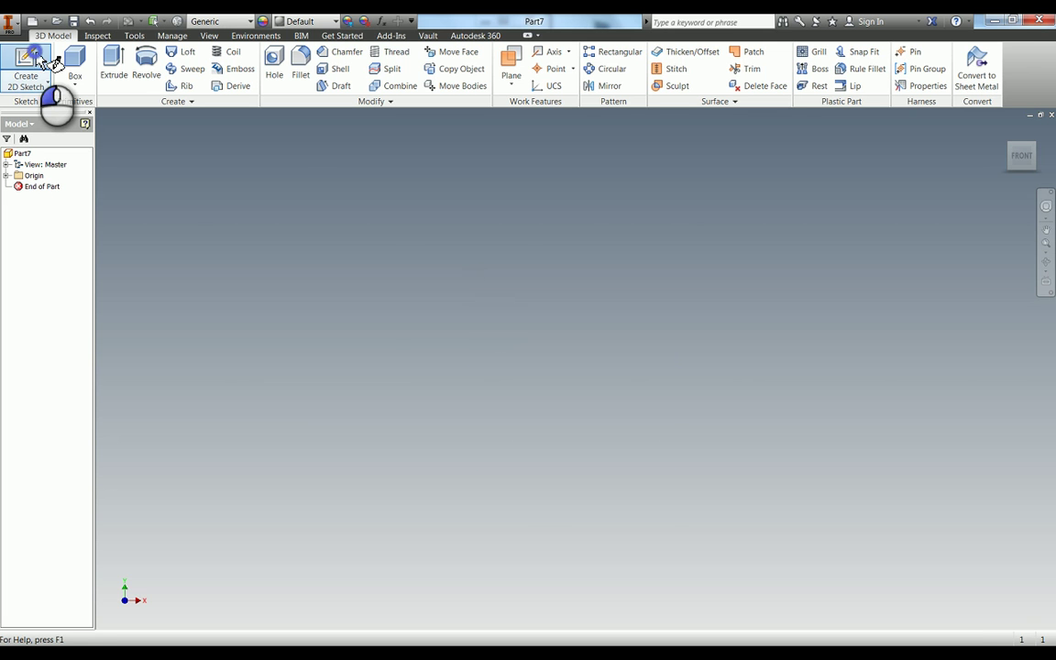
{"action": "left_click", "coordinate": [541, 220]}
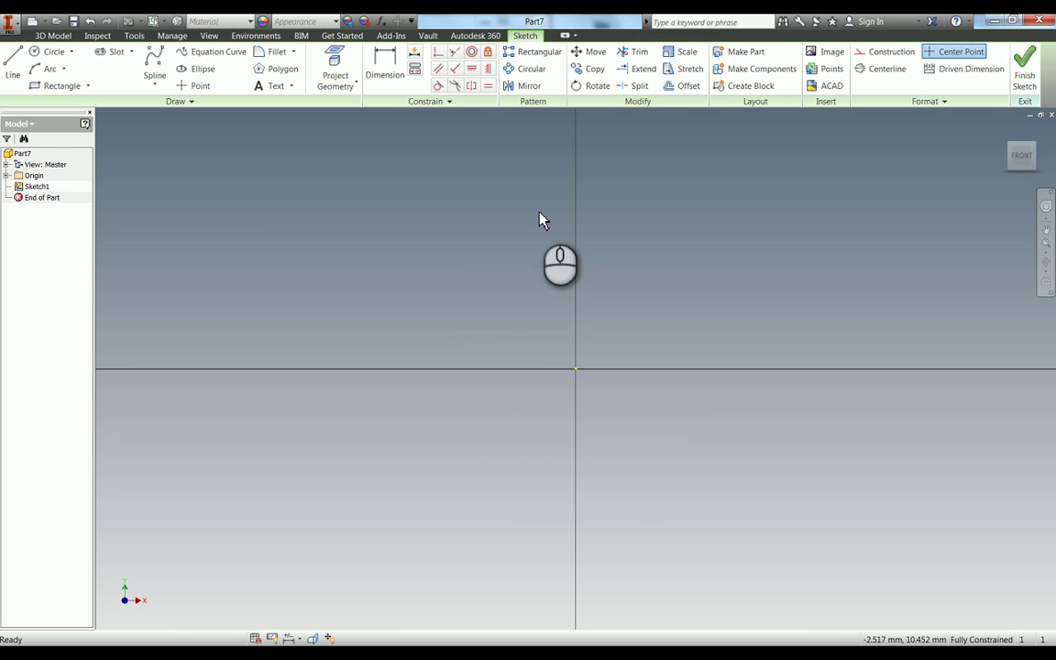
{"action": "left_click", "coordinate": [576, 367]}
{"action": "left_click_drag", "start_coordinate": [577, 364], "coordinate": [577, 172]}
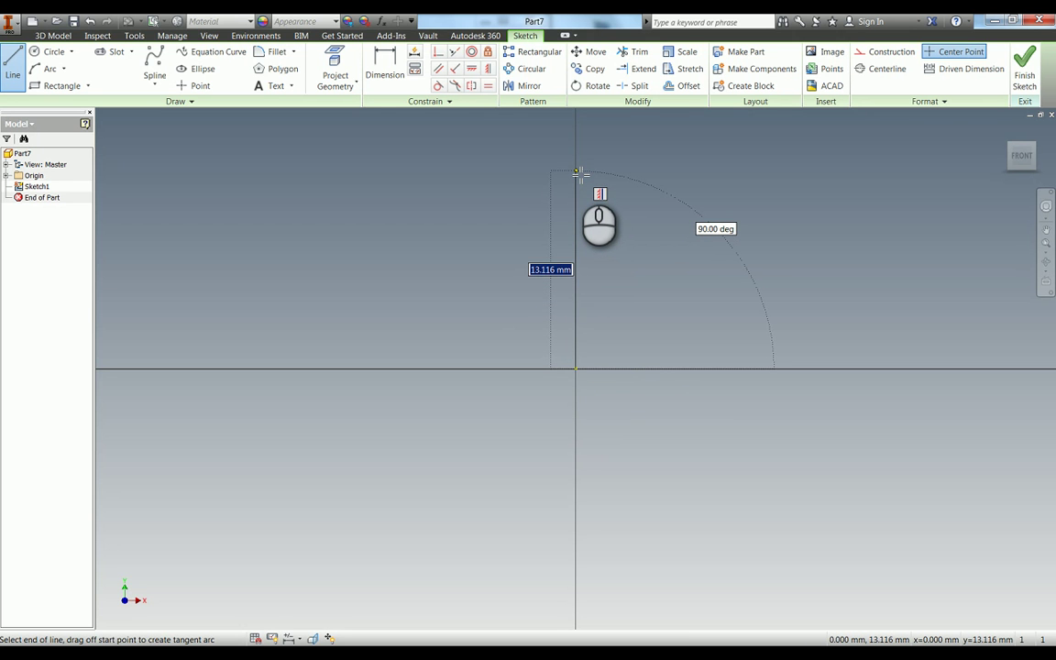
{"action": "left_click_drag", "start_coordinate": [576, 171], "coordinate": [581, 174]}
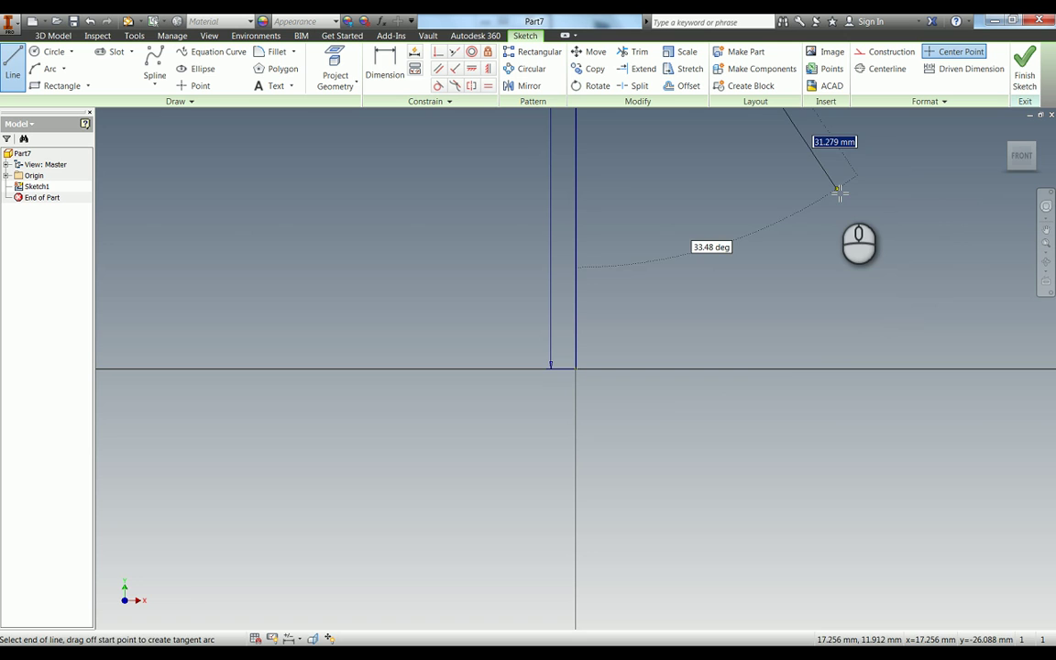
{"action": "key", "text": "Escape"}
Convert the vertical line into a centerline and fit the sketch in view.
{"action": "left_click", "coordinate": [571, 170]}
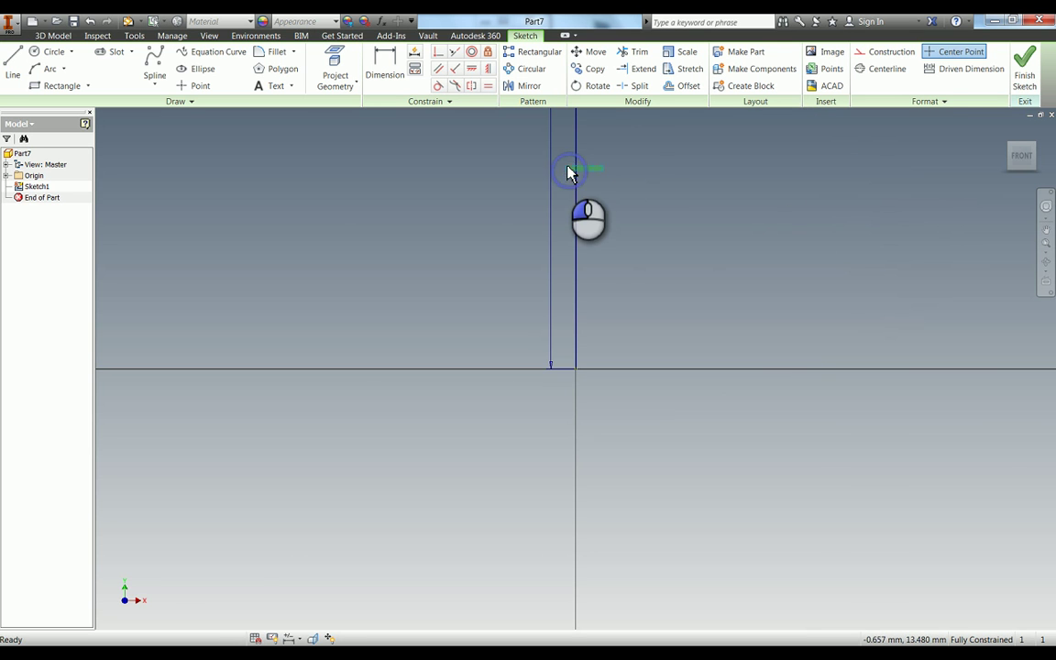
{"action": "left_click", "coordinate": [883, 73]}
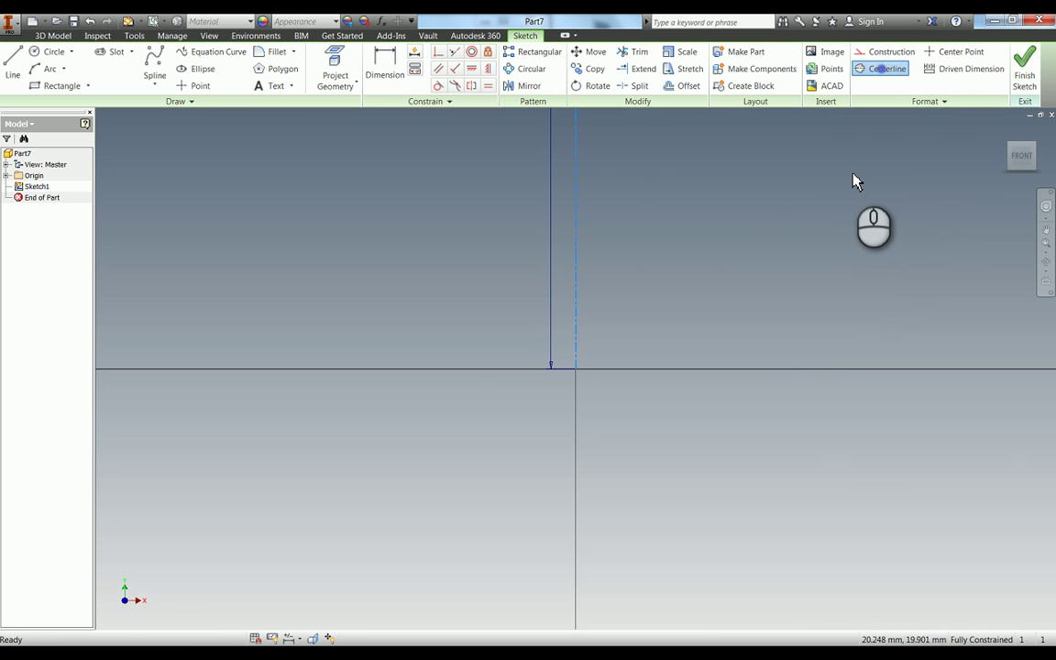
{"action": "middle_click", "coordinate": [854, 174]}
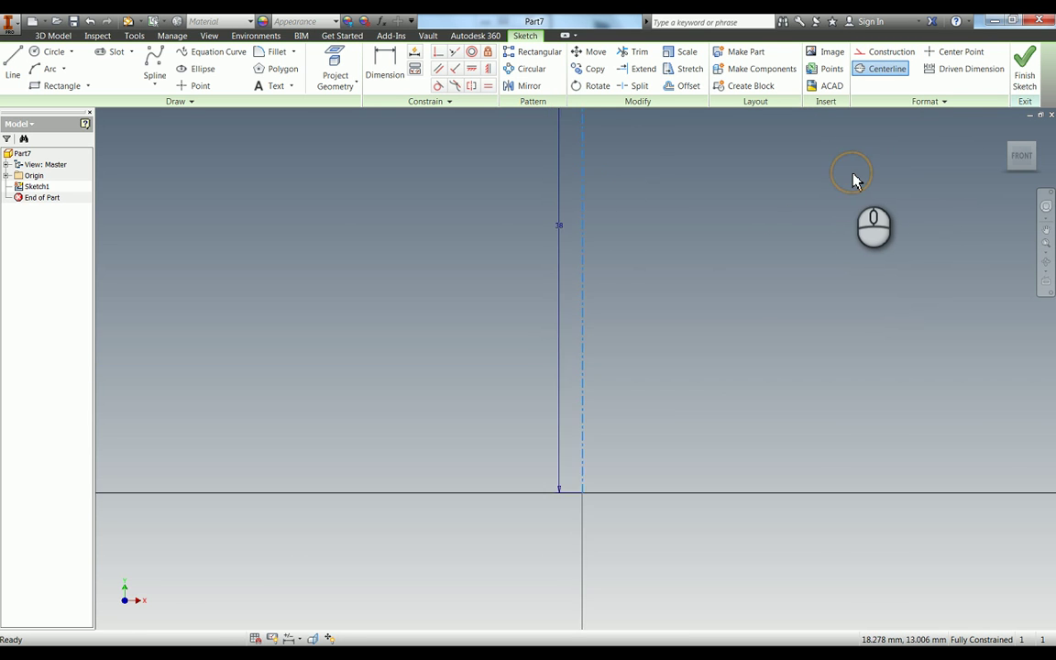
Draw the closed stepped outline: head top, head side, underside step, shank side, back to the centerline.
{"action": "left_click", "coordinate": [755, 276]}
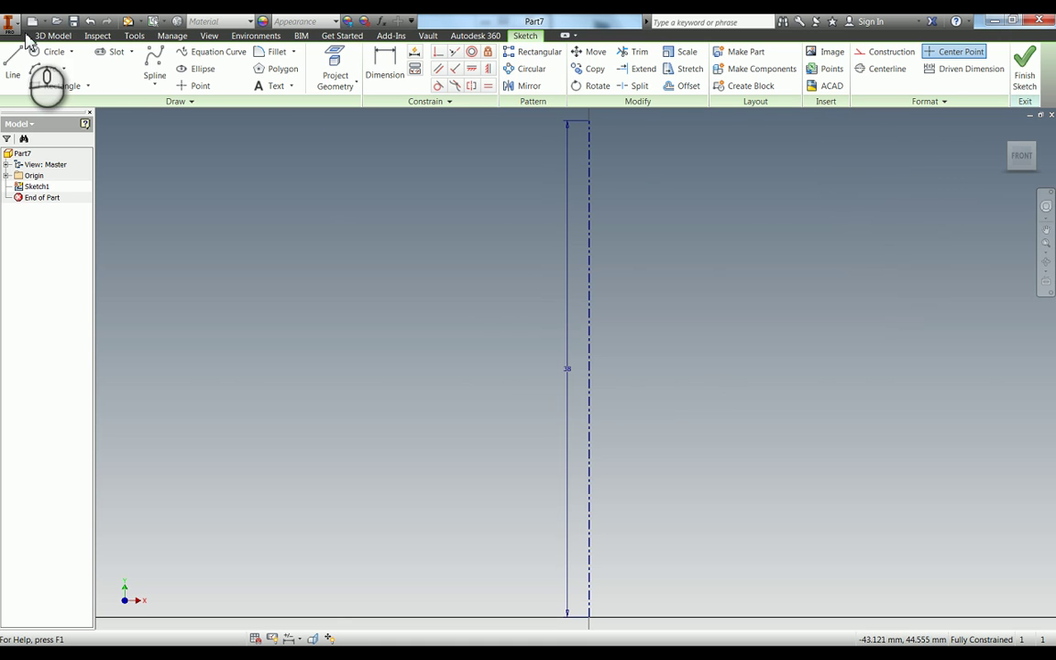
{"action": "left_click", "coordinate": [14, 64]}
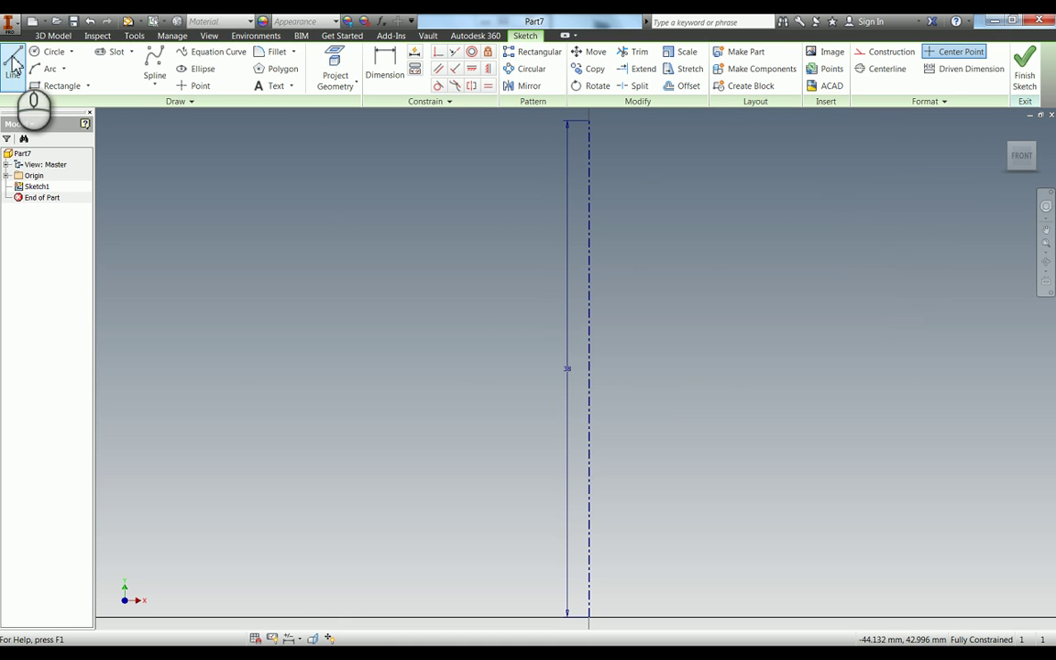
{"action": "left_click", "coordinate": [591, 122]}
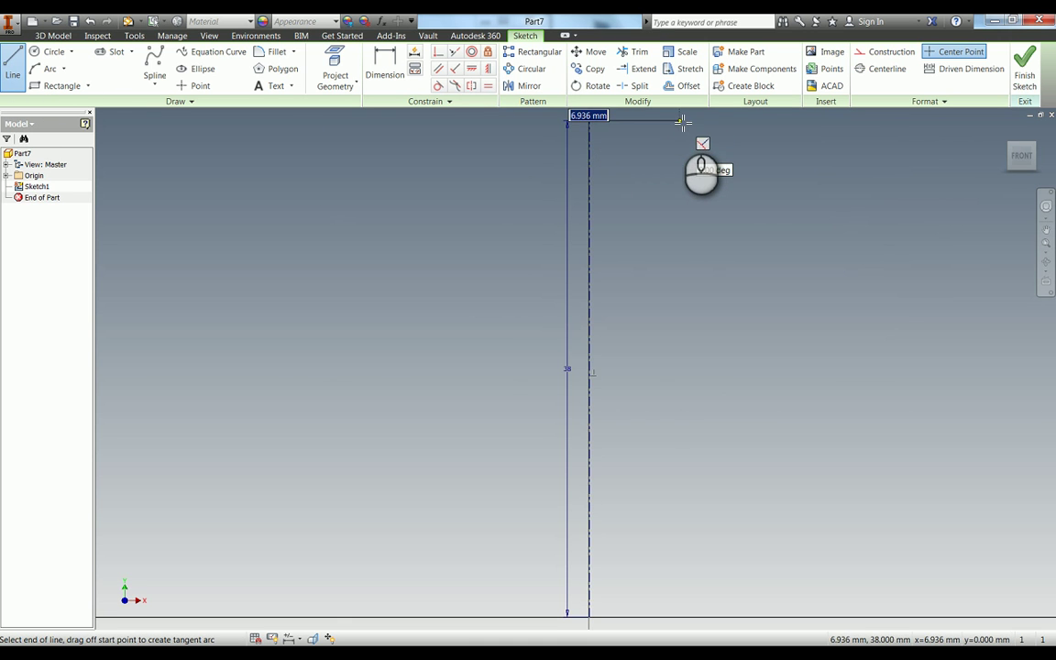
{"action": "left_click", "coordinate": [679, 120]}
{"action": "left_click", "coordinate": [681, 197]}
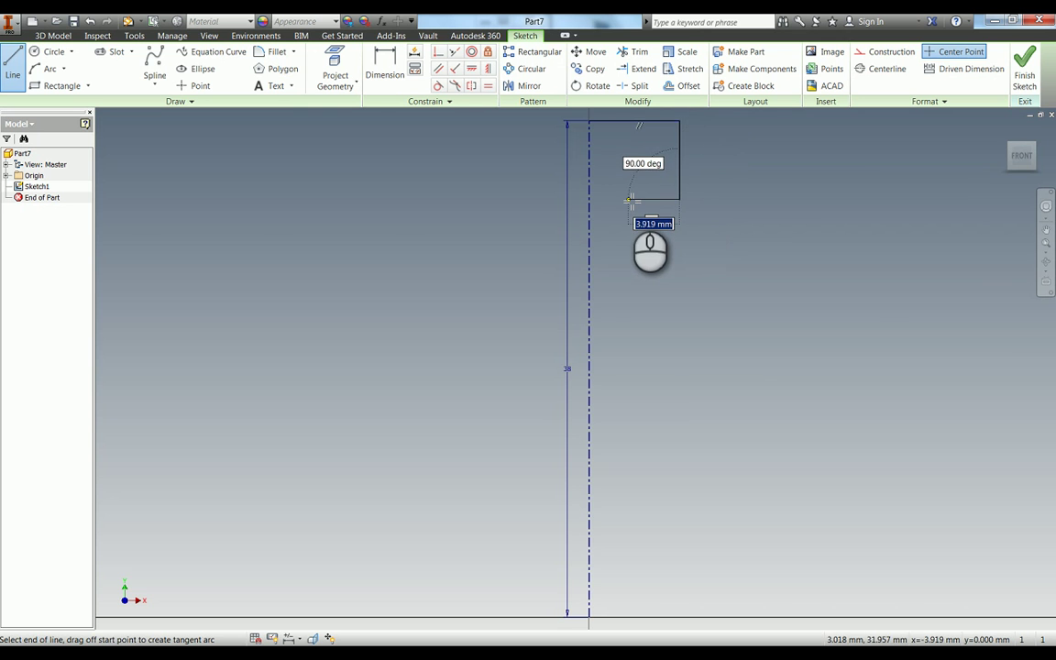
{"action": "left_click", "coordinate": [629, 200]}
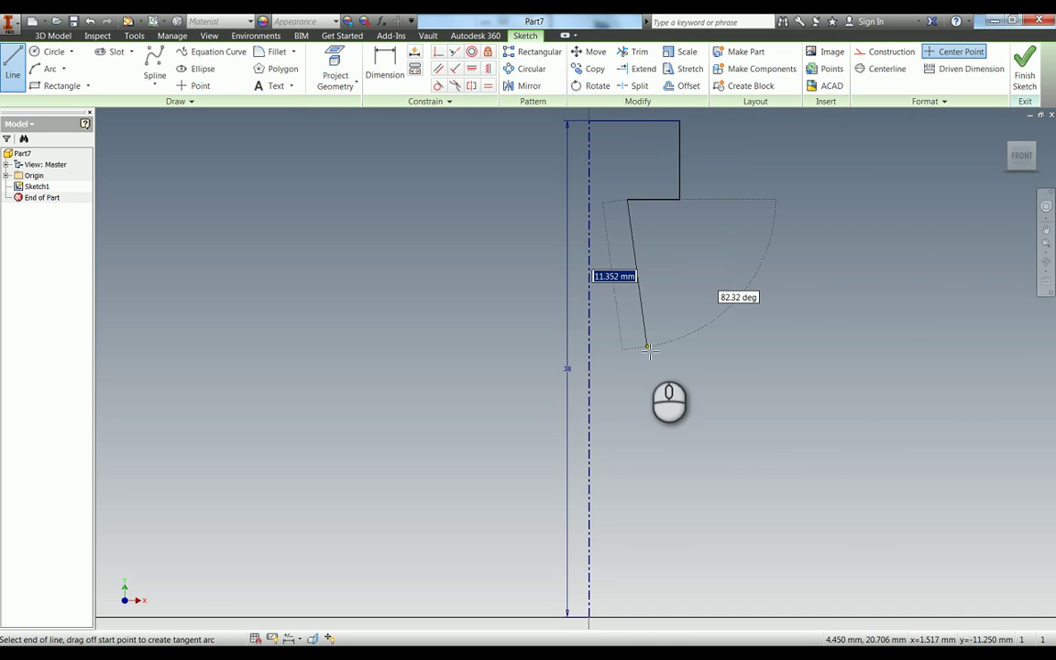
{"action": "left_click", "coordinate": [629, 619]}
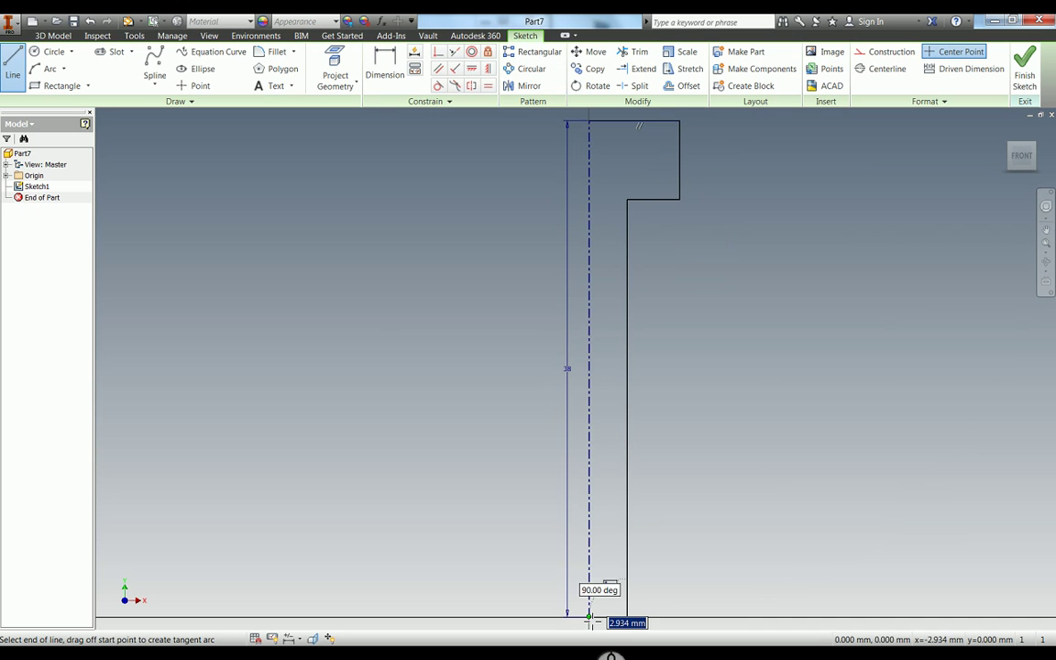
{"action": "left_click", "coordinate": [589, 617]}
Dimension the shank diameter as Ø6 against the centerline.
{"action": "key", "text": "d"}
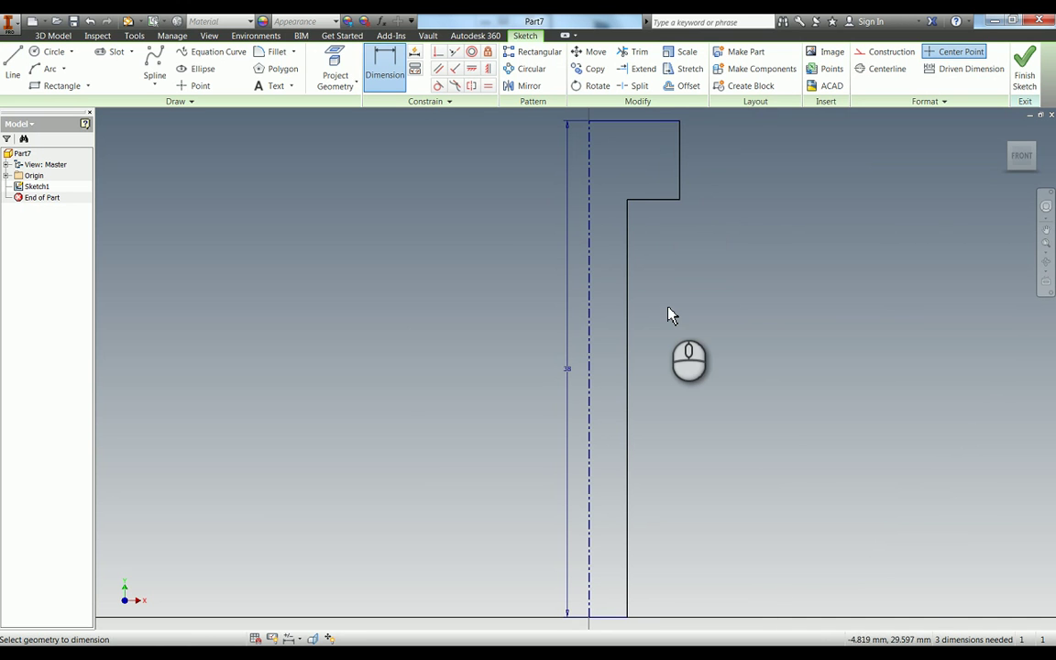
{"action": "key", "text": "Escape"}
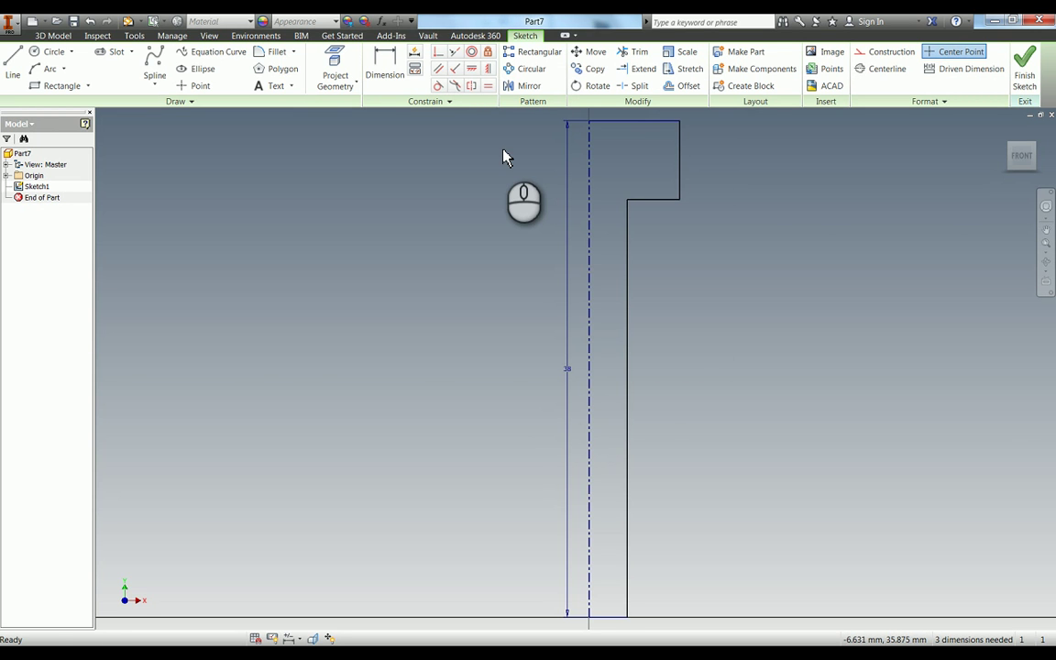
{"action": "left_click", "coordinate": [385, 69]}
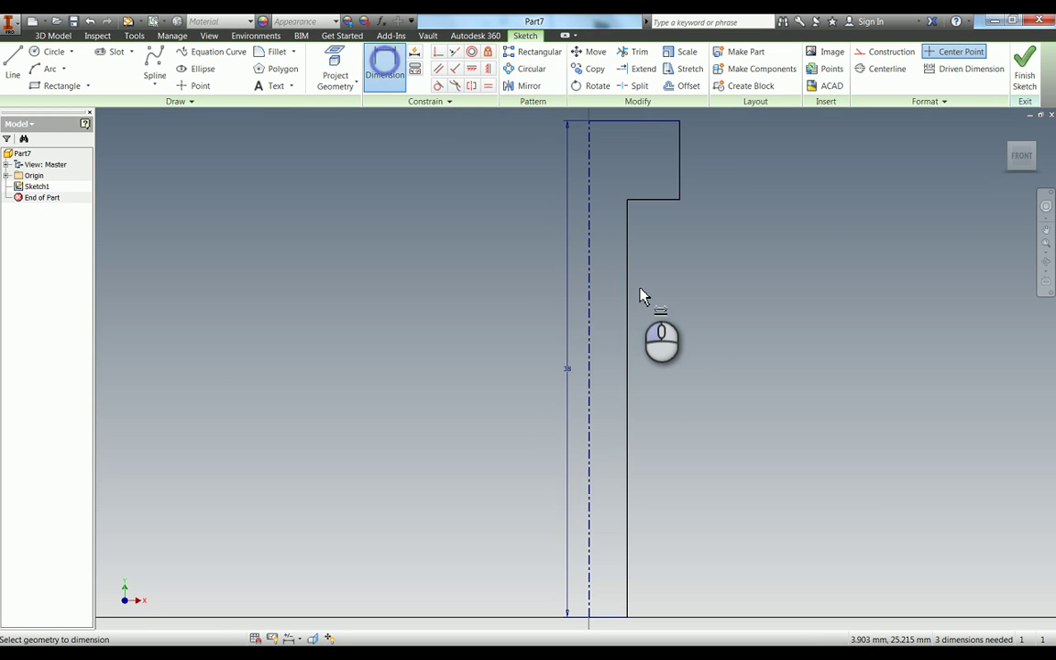
{"action": "left_click", "coordinate": [629, 284]}
{"action": "left_click", "coordinate": [590, 277]}
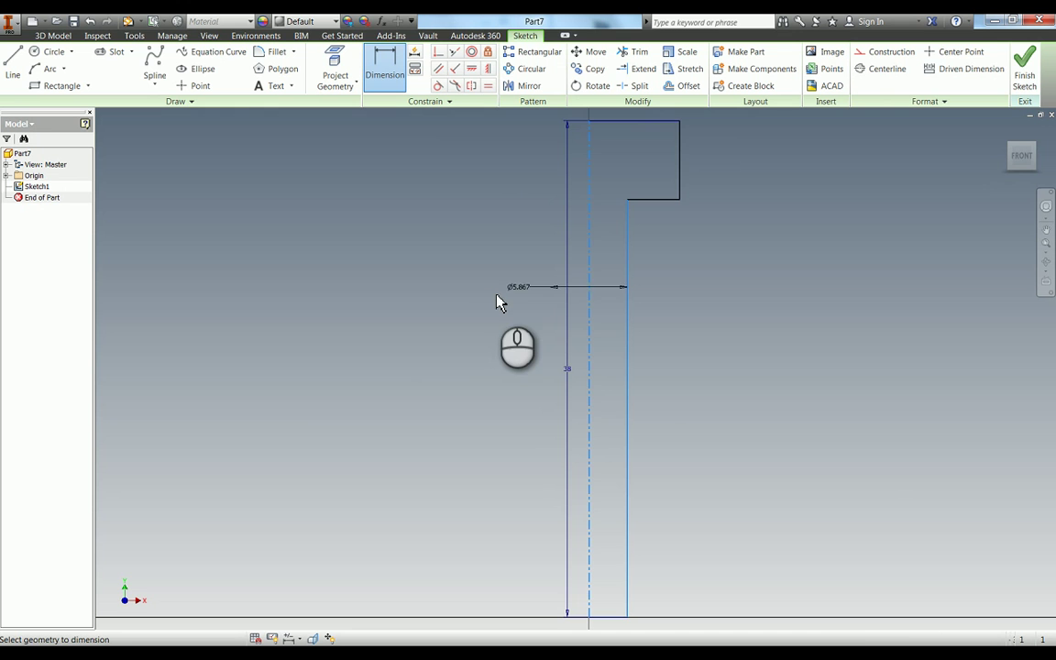
{"action": "left_click", "coordinate": [483, 303]}
{"action": "type", "text": "6"}
{"action": "key", "text": "Return"}
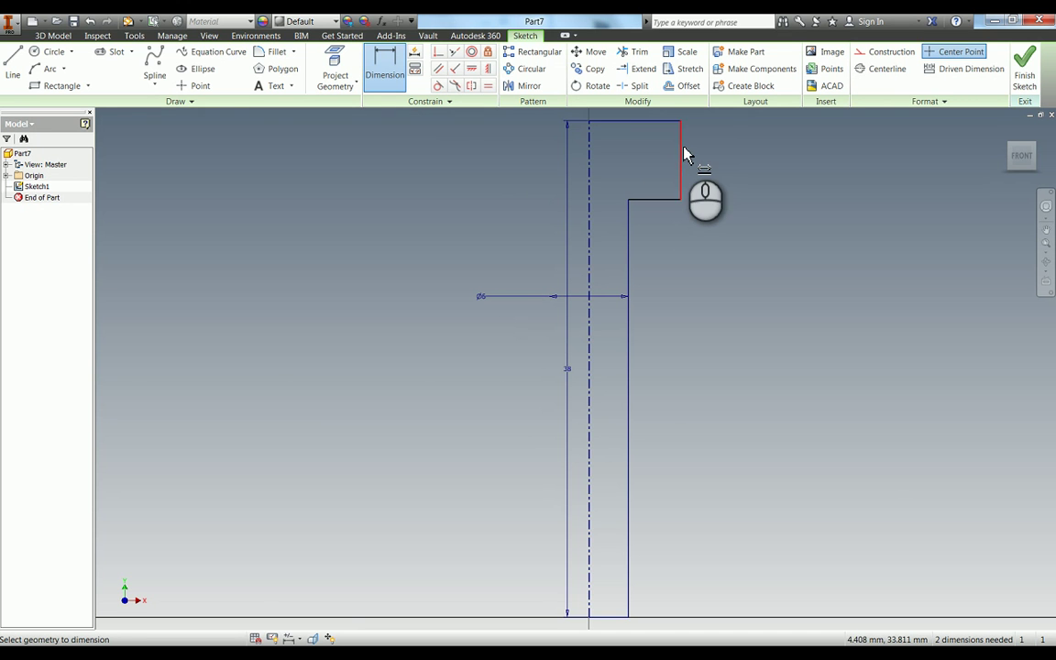
Dimension the head diameter as Ø12 against the centerline.
{"action": "left_click", "coordinate": [681, 154]}
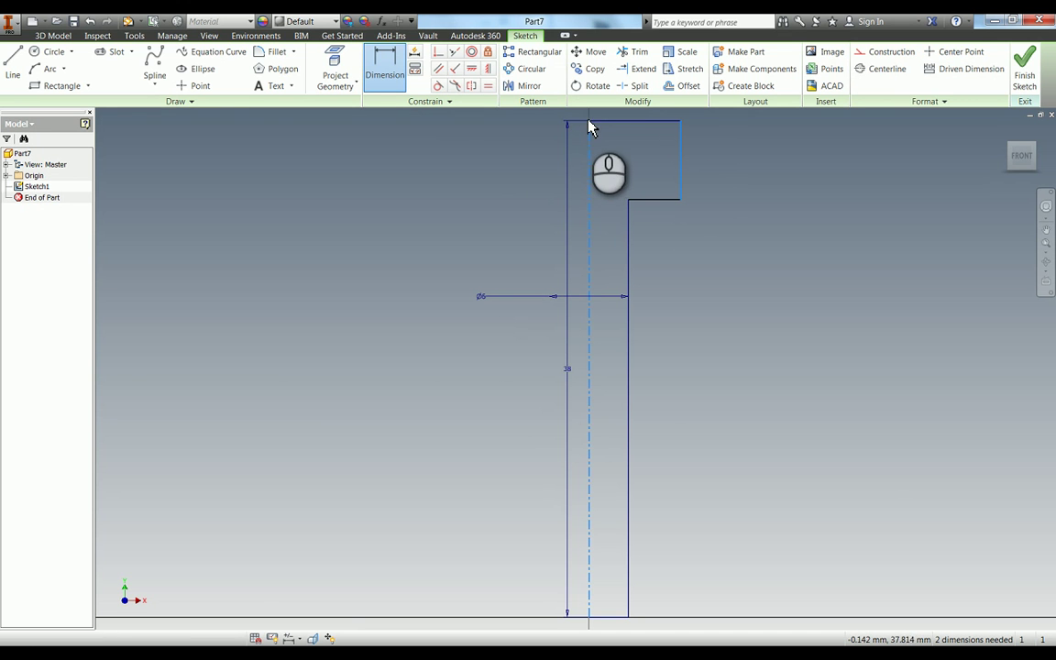
{"action": "left_click", "coordinate": [589, 189]}
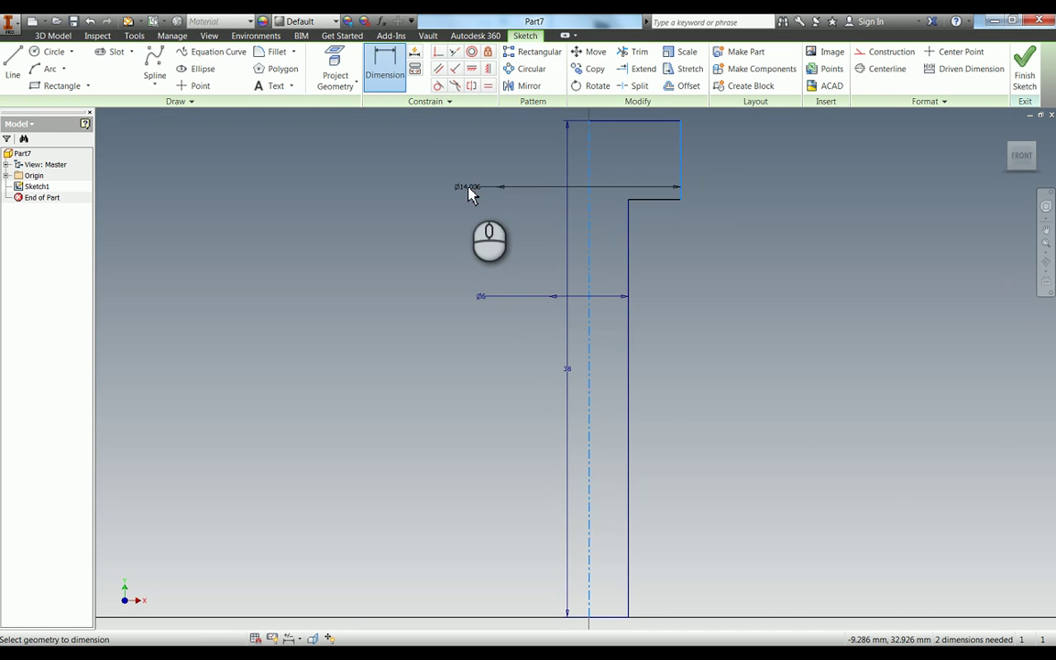
{"action": "left_click", "coordinate": [467, 187]}
{"action": "type", "text": "12"}
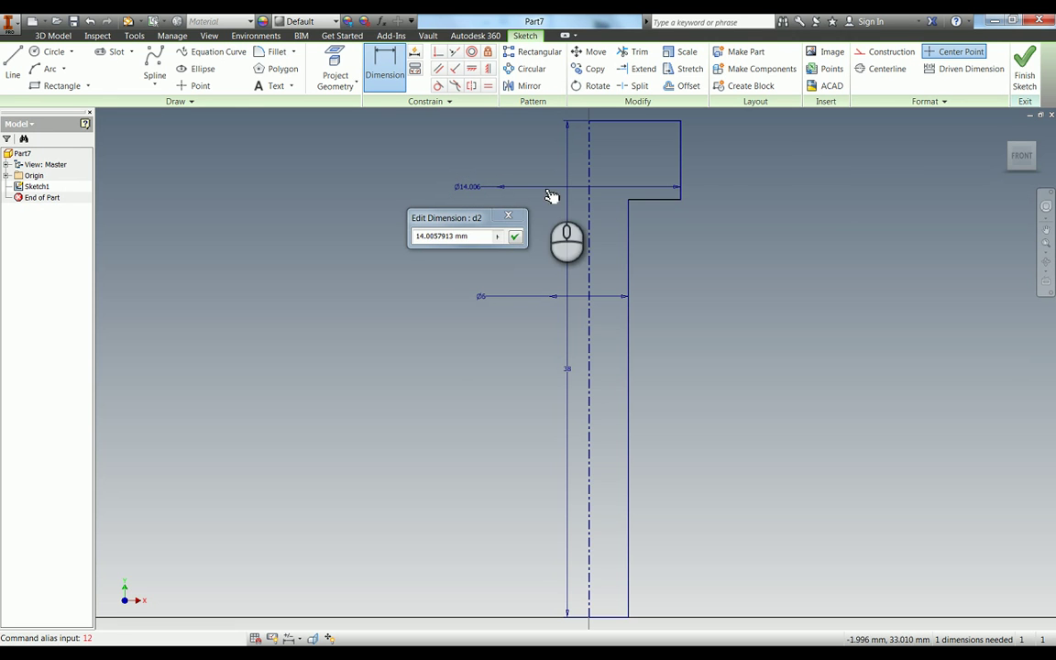
{"action": "left_click", "coordinate": [478, 237]}
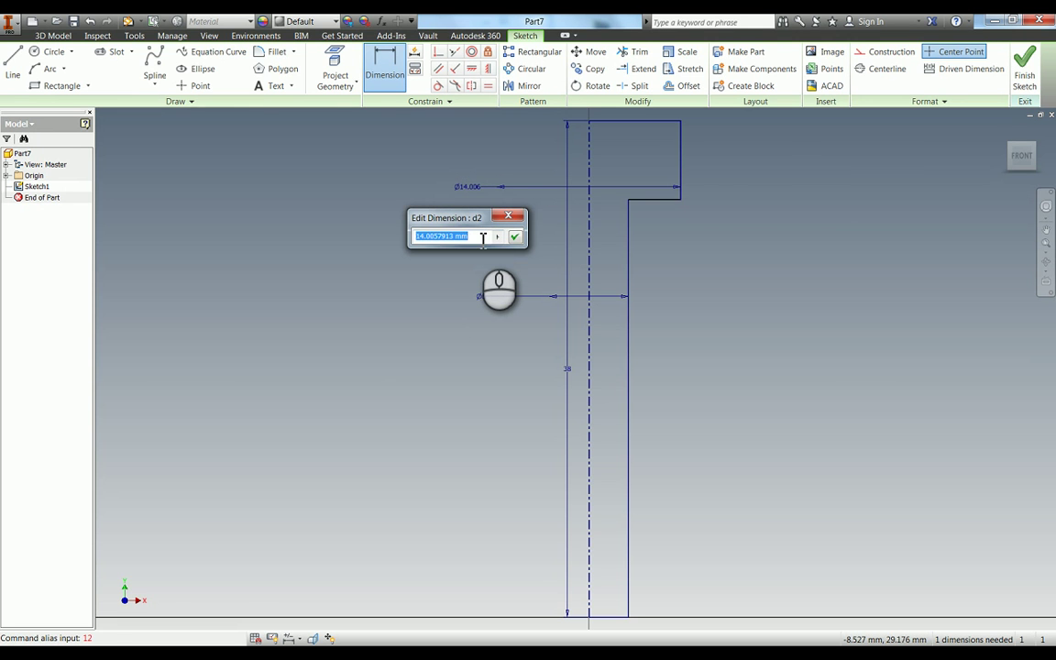
{"action": "type", "text": "12"}
{"action": "key", "text": "Return"}
Set the head height to 5 mm.
{"action": "left_click", "coordinate": [668, 170]}
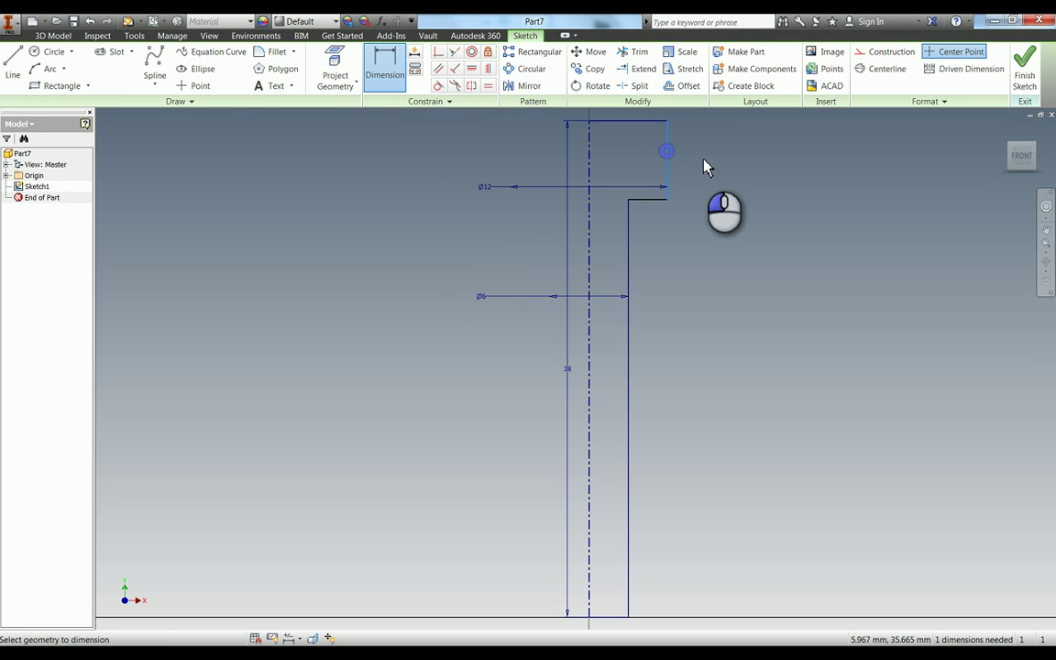
{"action": "left_click", "coordinate": [711, 169]}
{"action": "type", "text": "5"}
{"action": "key", "text": "Return"}
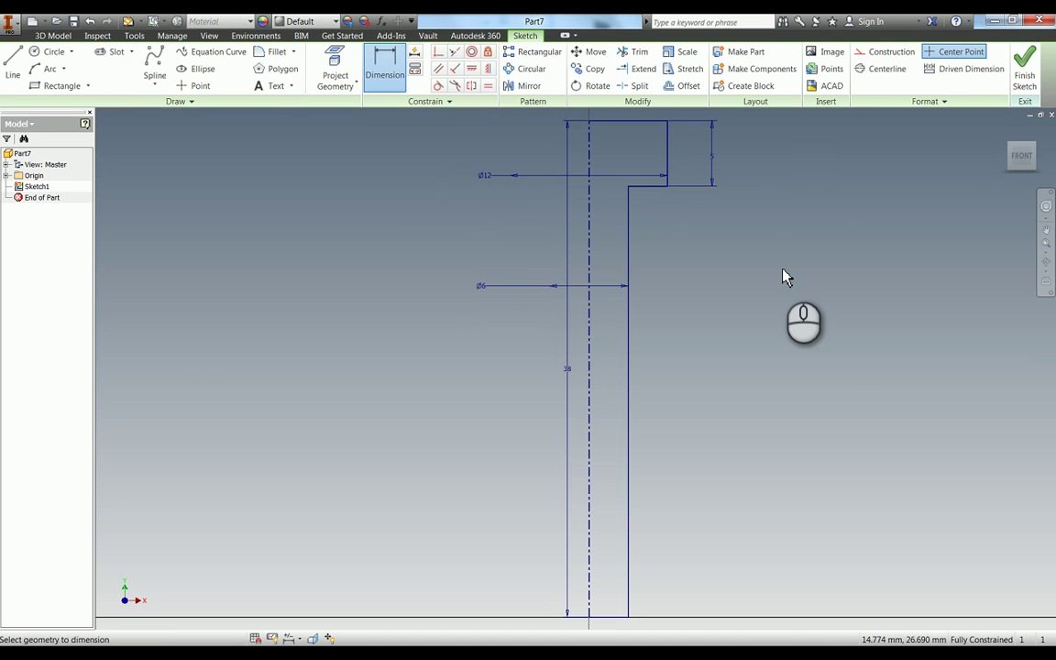
{"action": "key", "text": "Escape"}
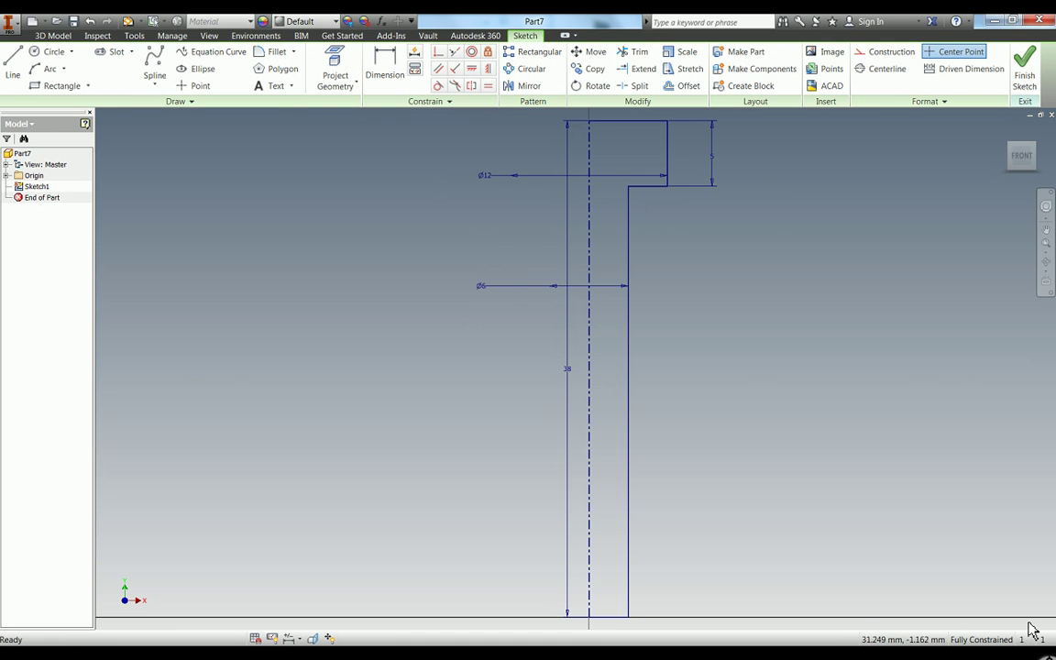
Revolve the profile a full turn into Revolution1, a solid pin with a wider head.
{"action": "key", "text": "F6"}
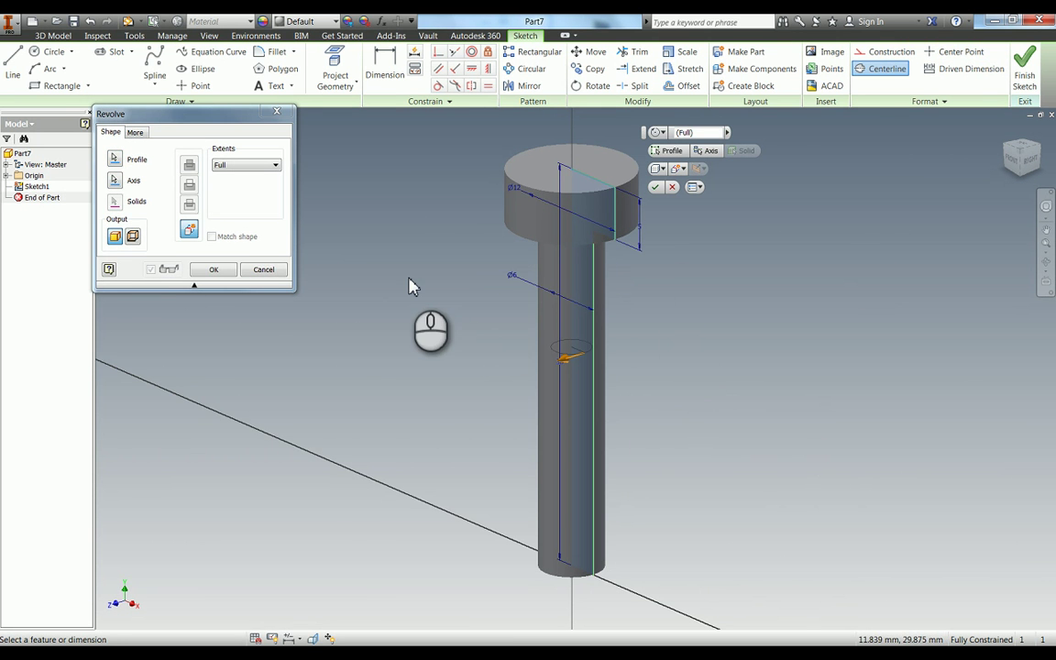
{"action": "left_click", "coordinate": [214, 270]}
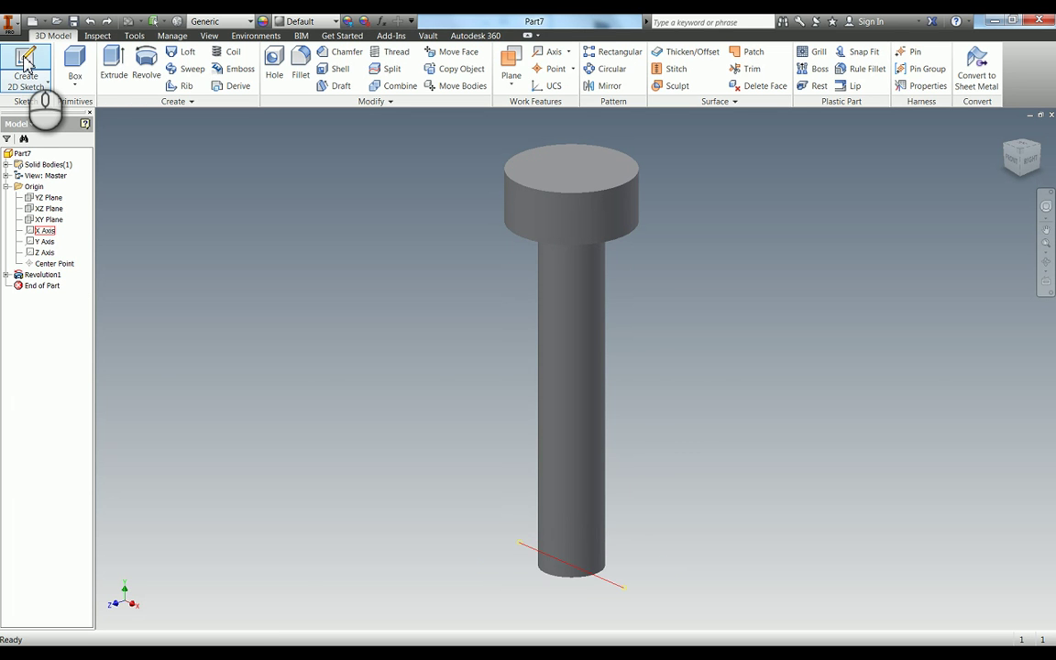
Start Sketch2 on the XY Plane with the part sliced at the sketch plane.
{"action": "left_click", "coordinate": [26, 64]}
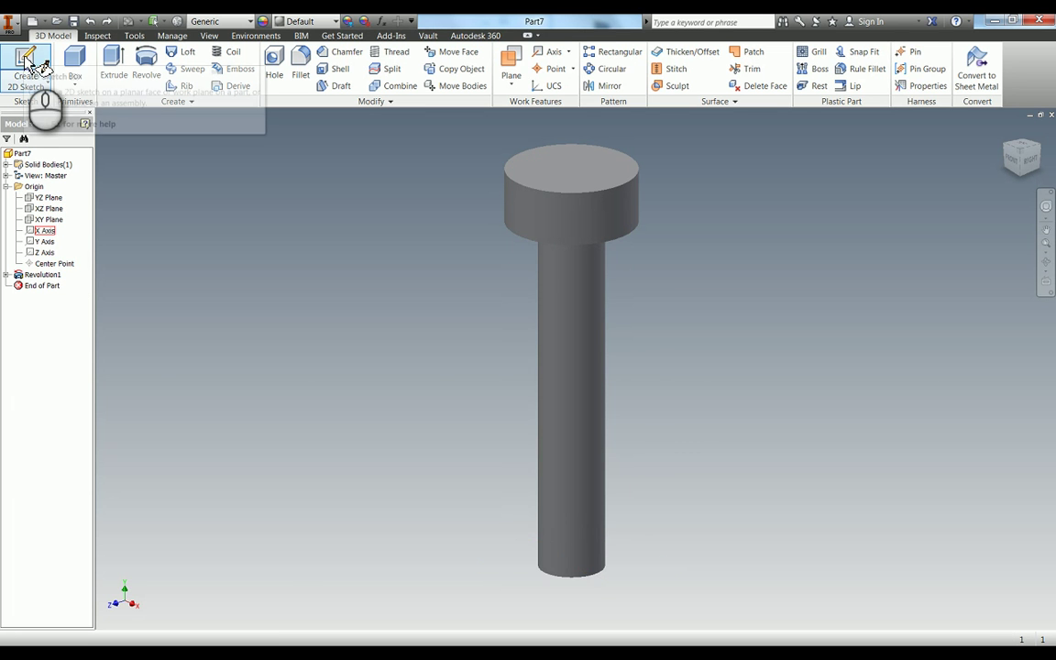
{"action": "left_click", "coordinate": [57, 221]}
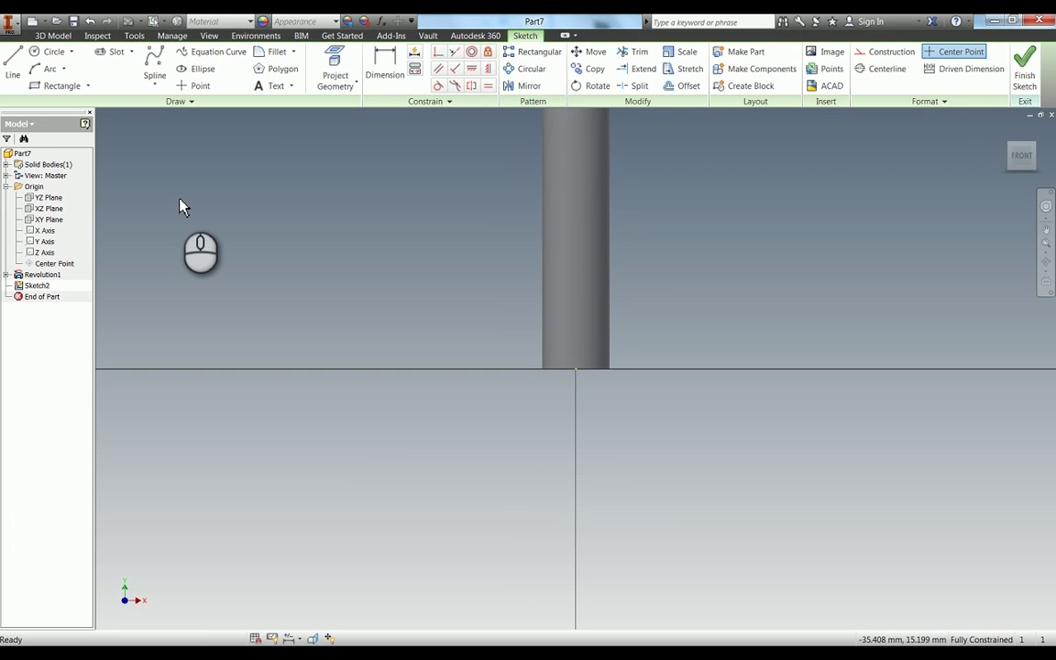
{"action": "scroll", "coordinate": [468, 227], "scroll_direction": "down", "scroll_amount": 3}
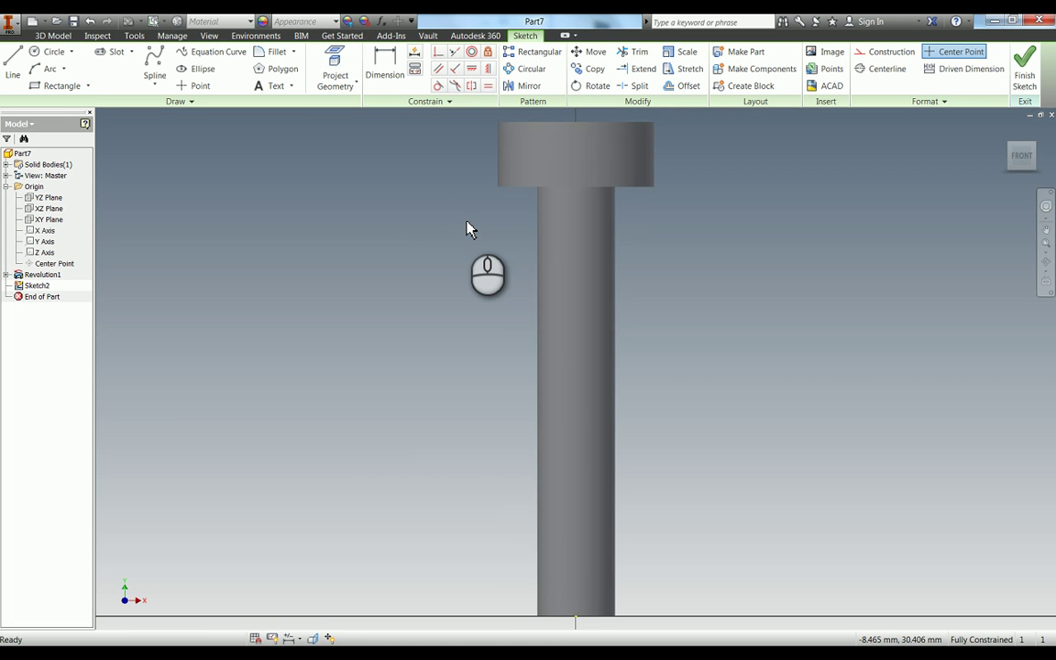
{"action": "key", "text": "F7"}
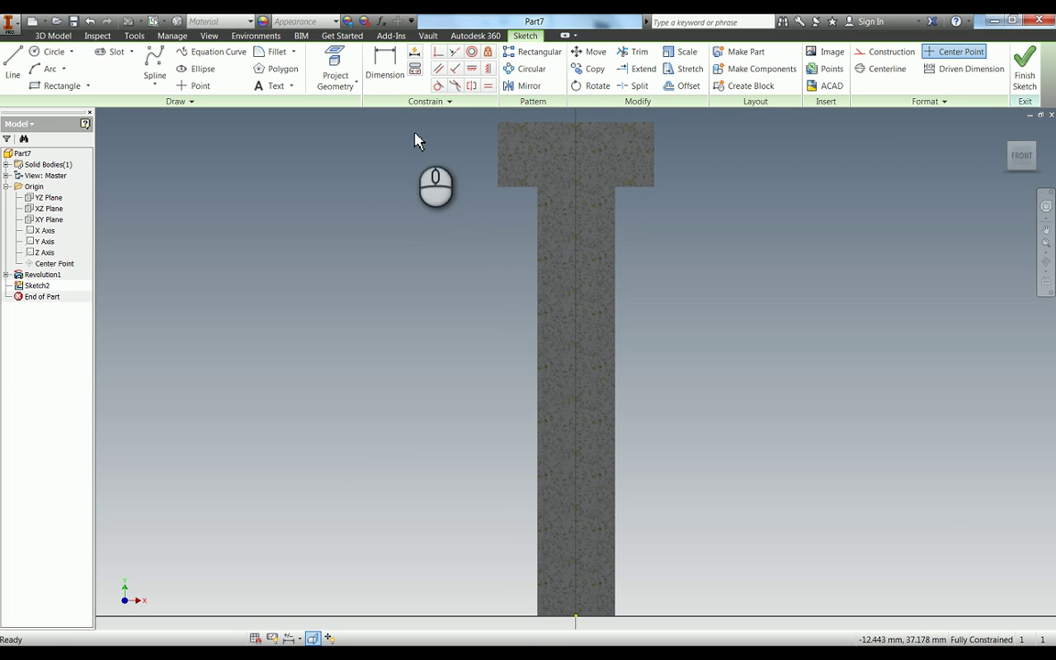
Project the shank's left edge into Sketch2 as reference geometry.
{"action": "left_click", "coordinate": [335, 69]}
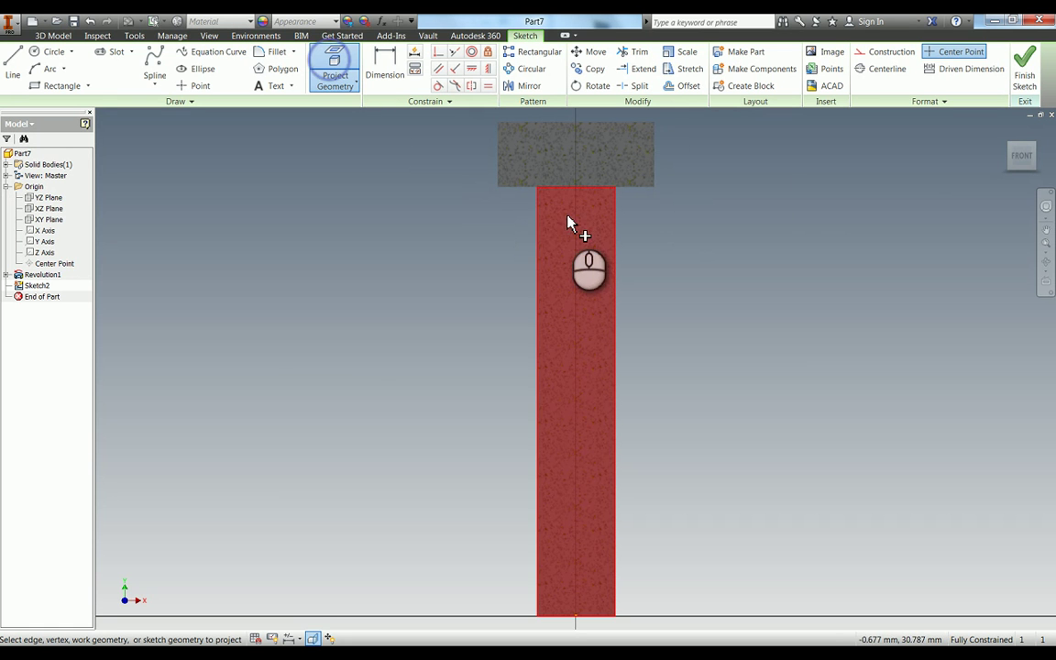
{"action": "left_click", "coordinate": [519, 192]}
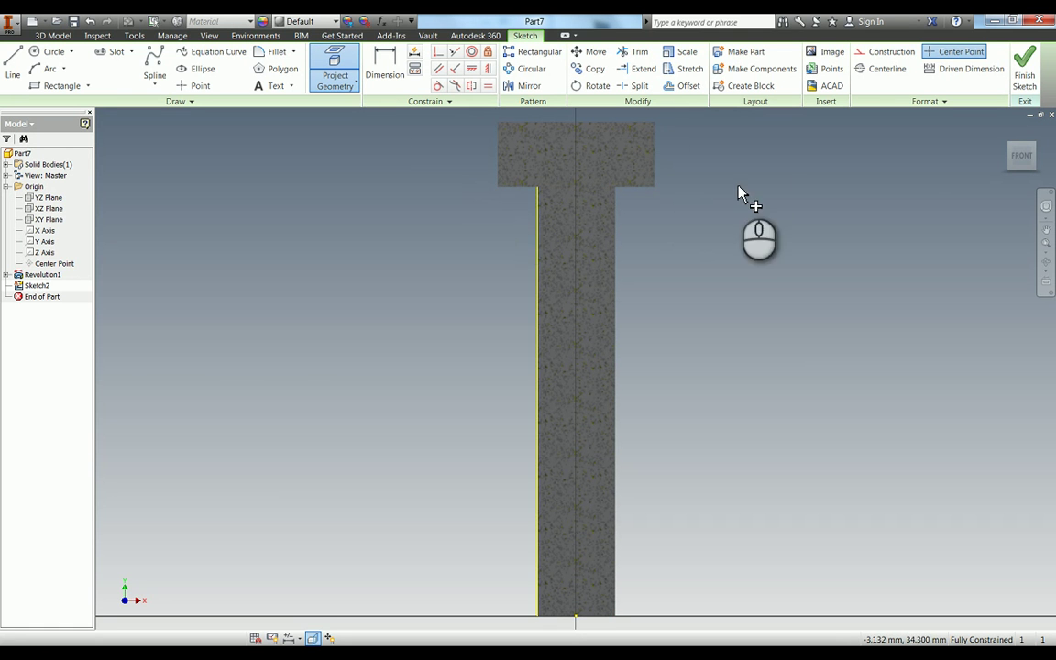
{"action": "key", "text": "Escape"}
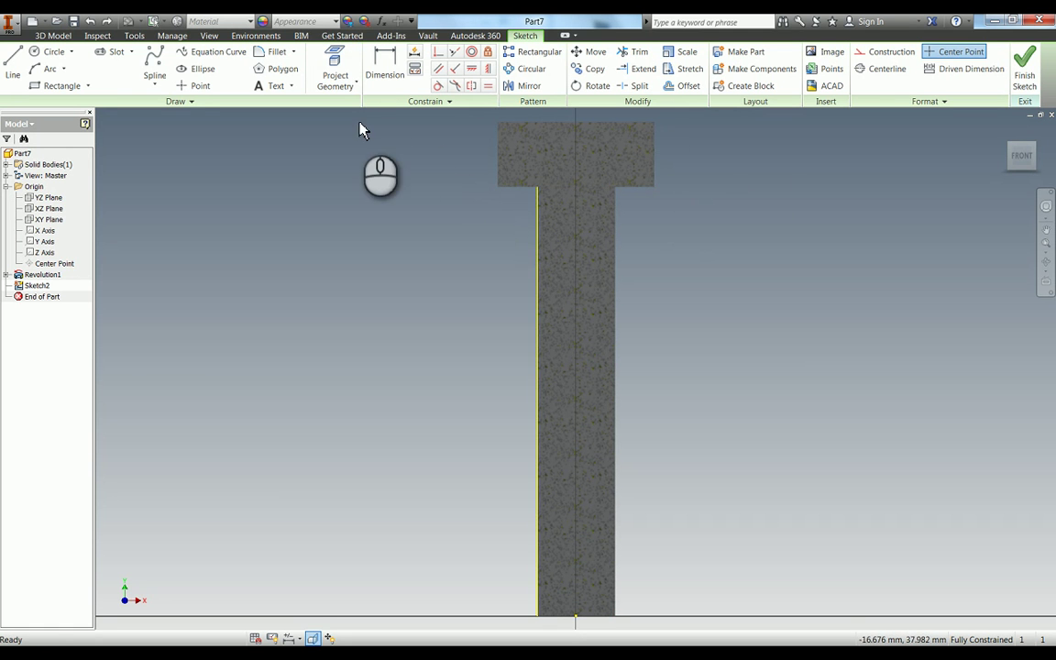
Draw a small circle centred on the projected shank edge just under the head.
{"action": "left_click", "coordinate": [51, 52]}
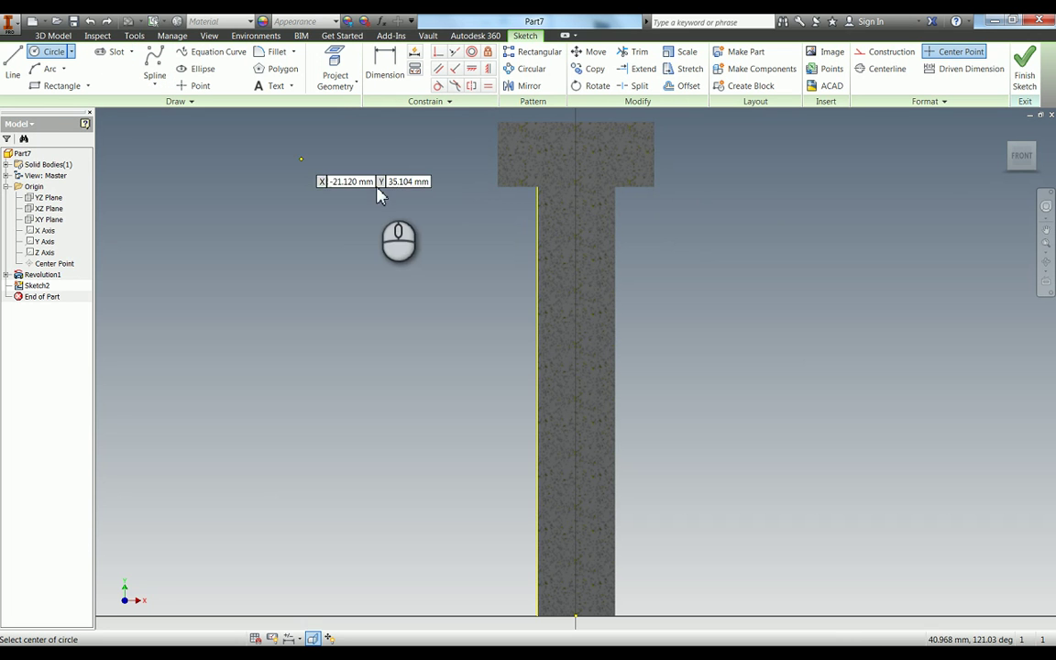
{"action": "left_click", "coordinate": [533, 201]}
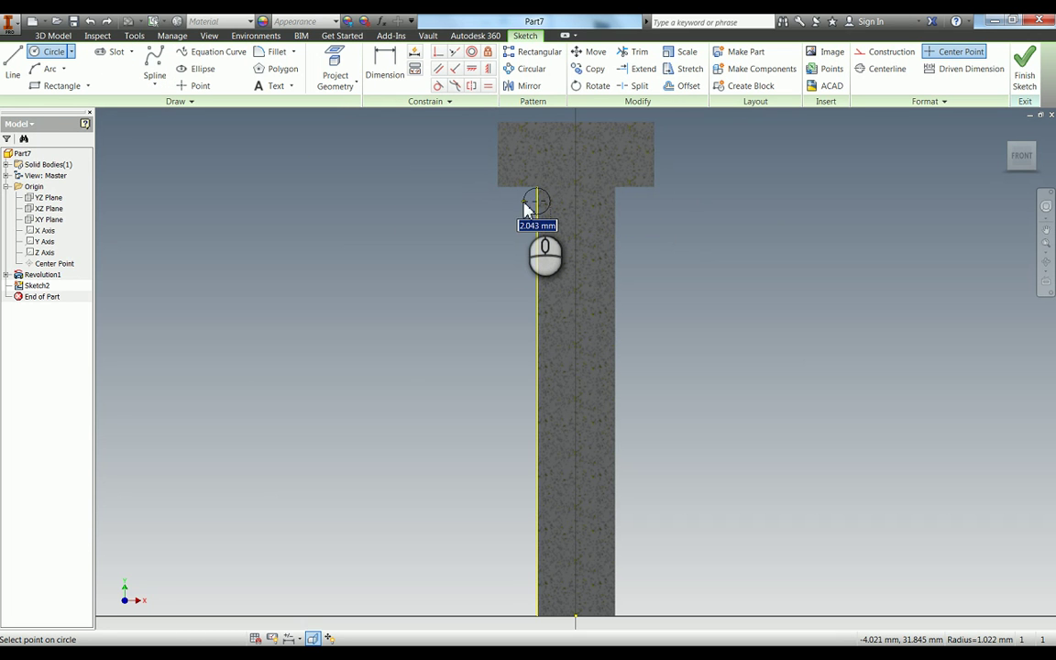
{"action": "key", "text": "Escape"}
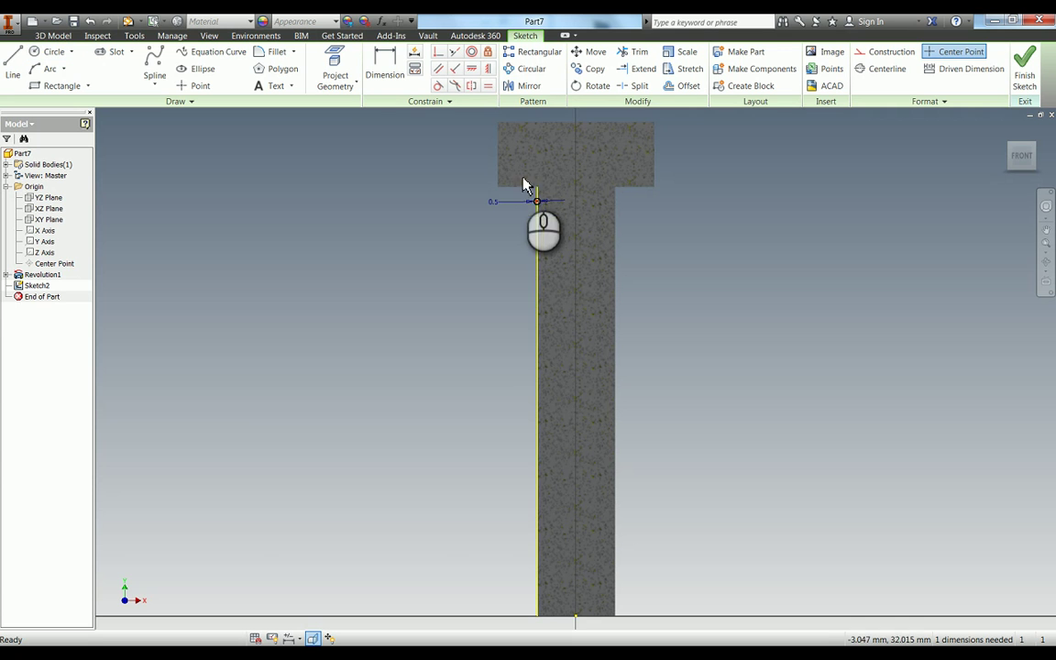
{"action": "scroll", "coordinate": [515, 166], "scroll_direction": "up", "scroll_amount": 5}
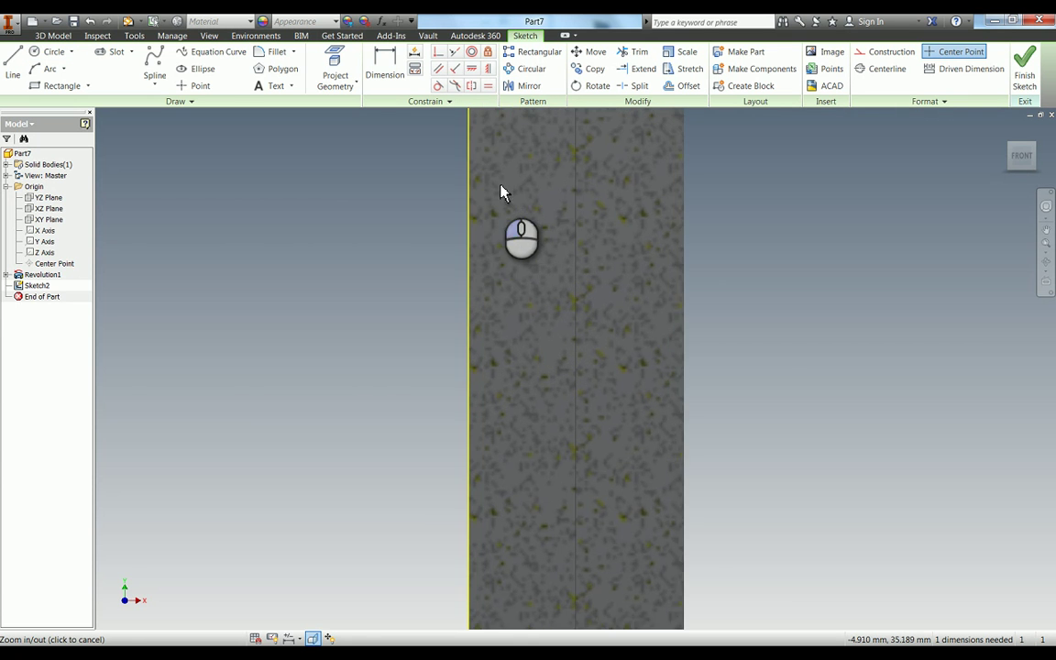
{"action": "mouse_move", "coordinate": [503, 194]}
{"action": "middle_mouse_down"}
{"action": "mouse_move", "coordinate": [508, 295]}
{"action": "mouse_move", "coordinate": [493, 374]}
{"action": "middle_mouse_up"}
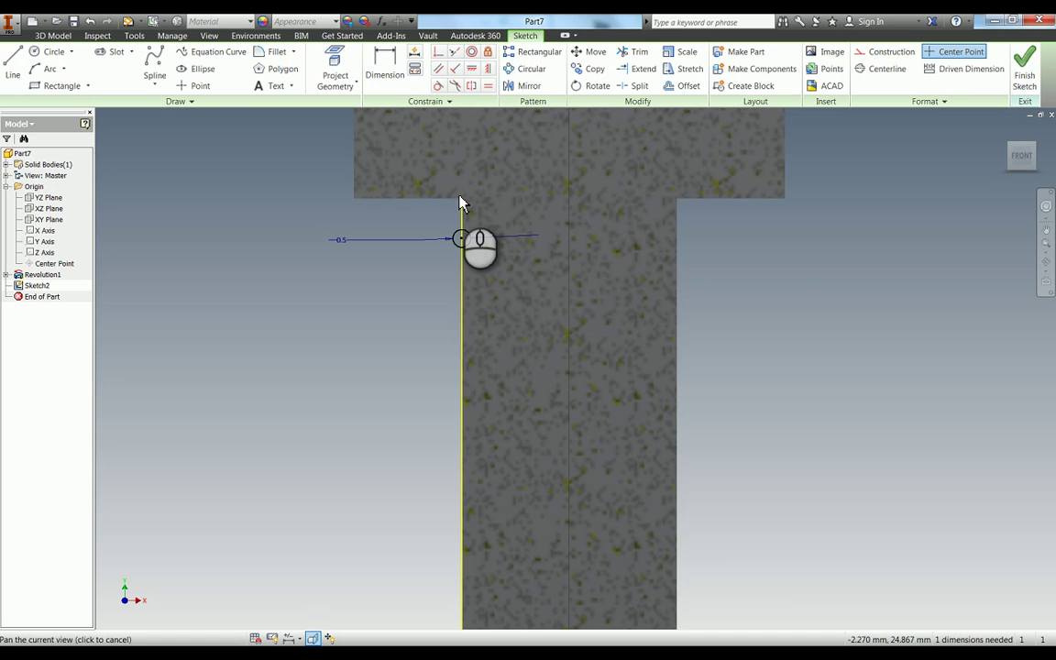
Dimension the circle's distance below the head as d5/2.
{"action": "key", "text": "d"}
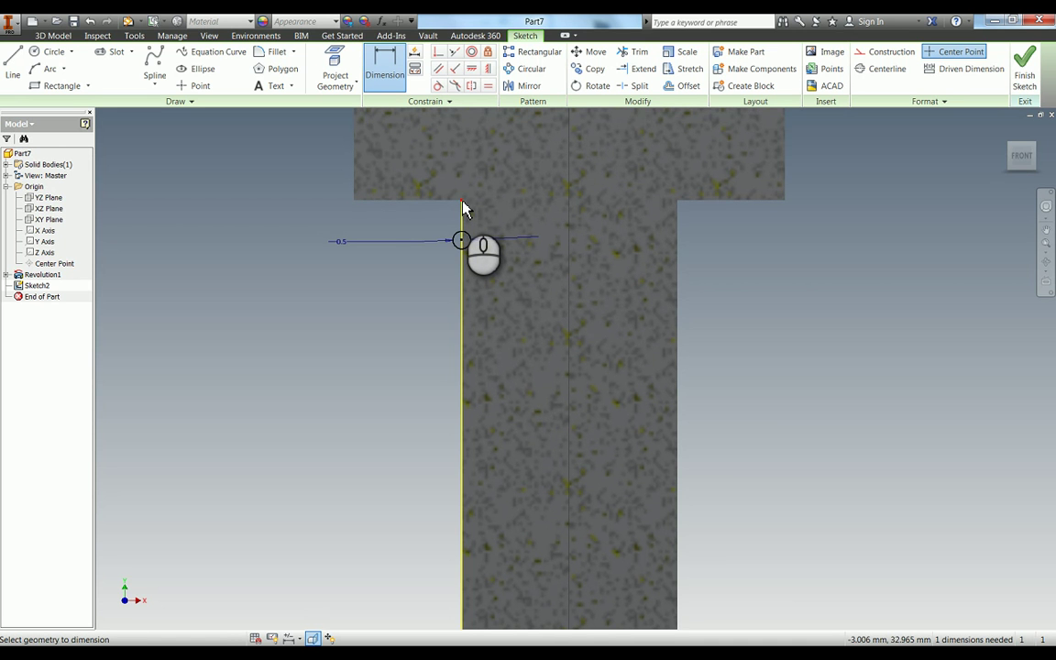
{"action": "left_click", "coordinate": [411, 221]}
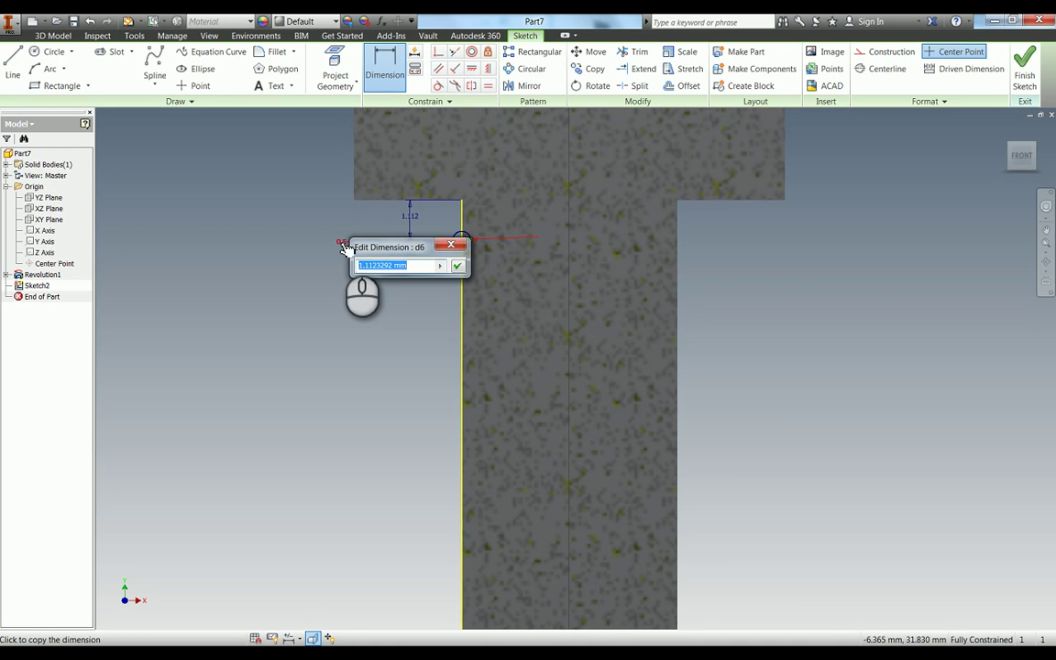
{"action": "type", "text": "d5/2"}
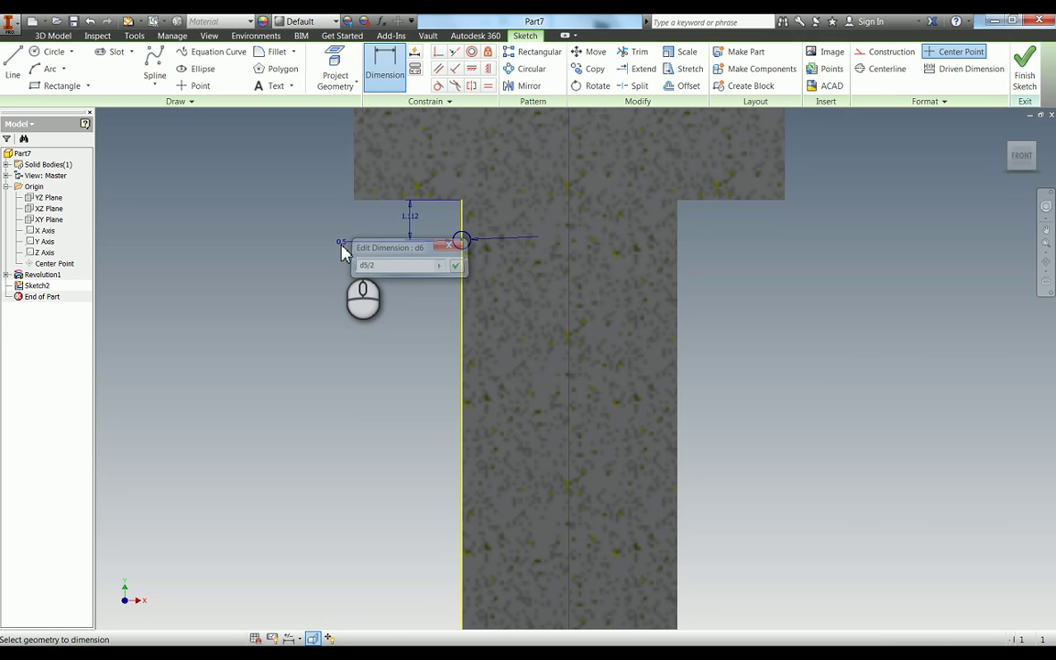
{"action": "key", "text": "Return"}
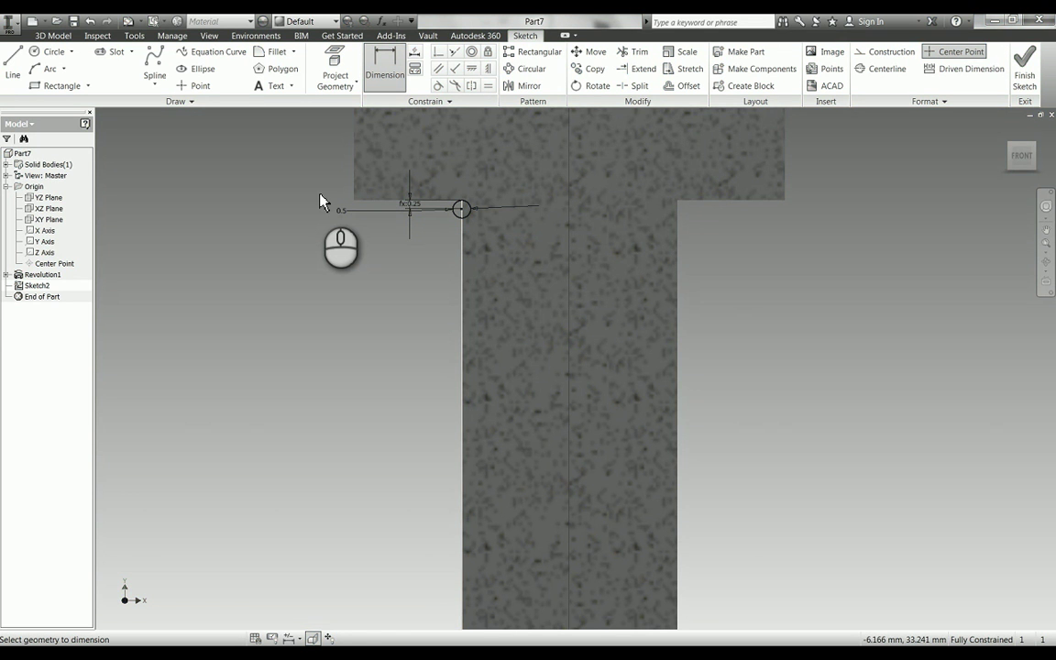
Revolve-cut the small circle a full turn about the Y Axis to form the undercut groove.
{"action": "key", "text": "r"}
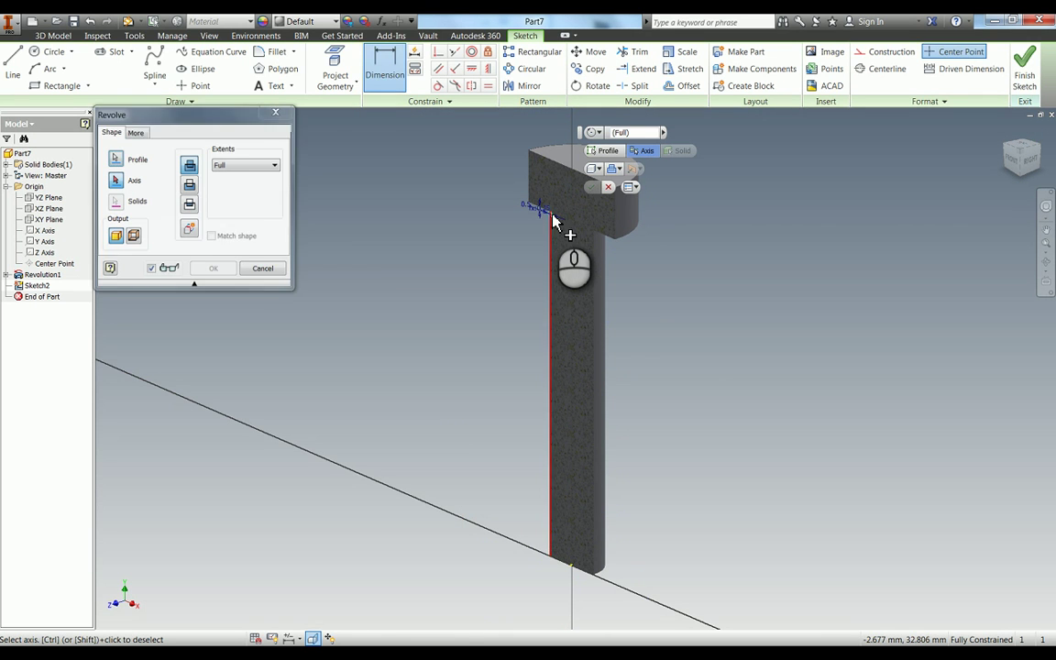
{"action": "left_click", "coordinate": [553, 220]}
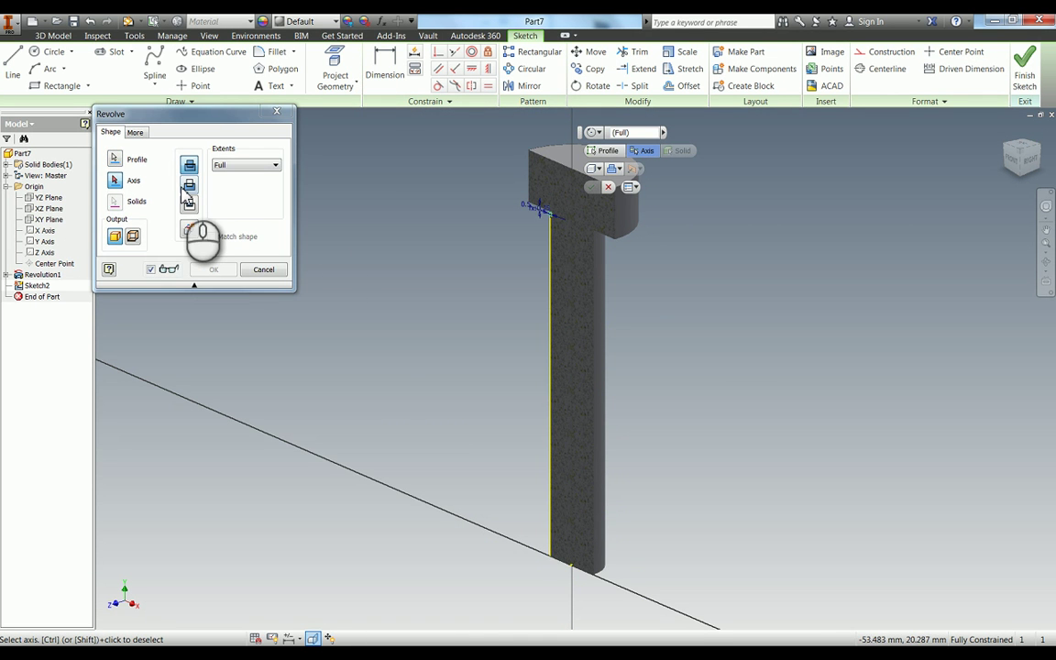
{"action": "left_click", "coordinate": [191, 186]}
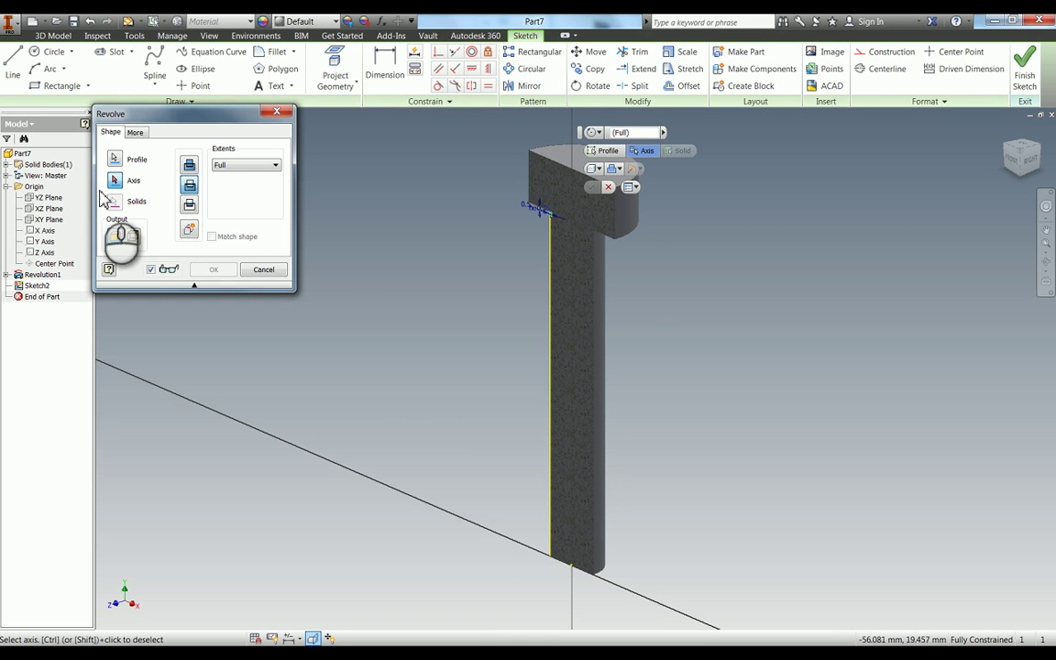
{"action": "left_click", "coordinate": [44, 242]}
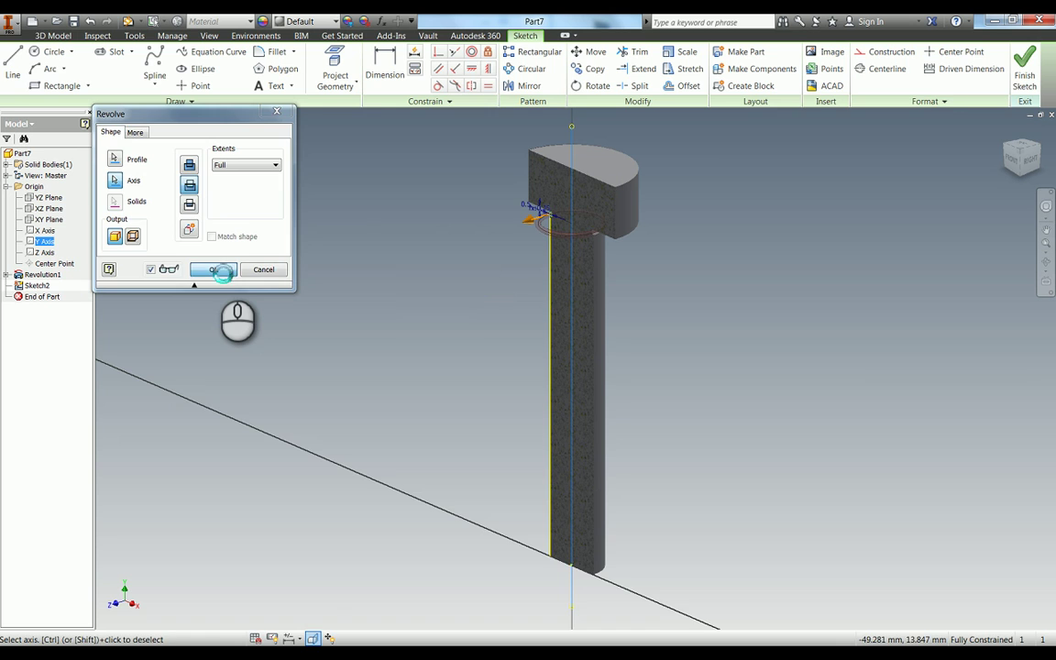
{"action": "left_click", "coordinate": [218, 273]}
Orbit to the top and start Sketch3 on the head's top face.
{"action": "key", "text": "F4"}
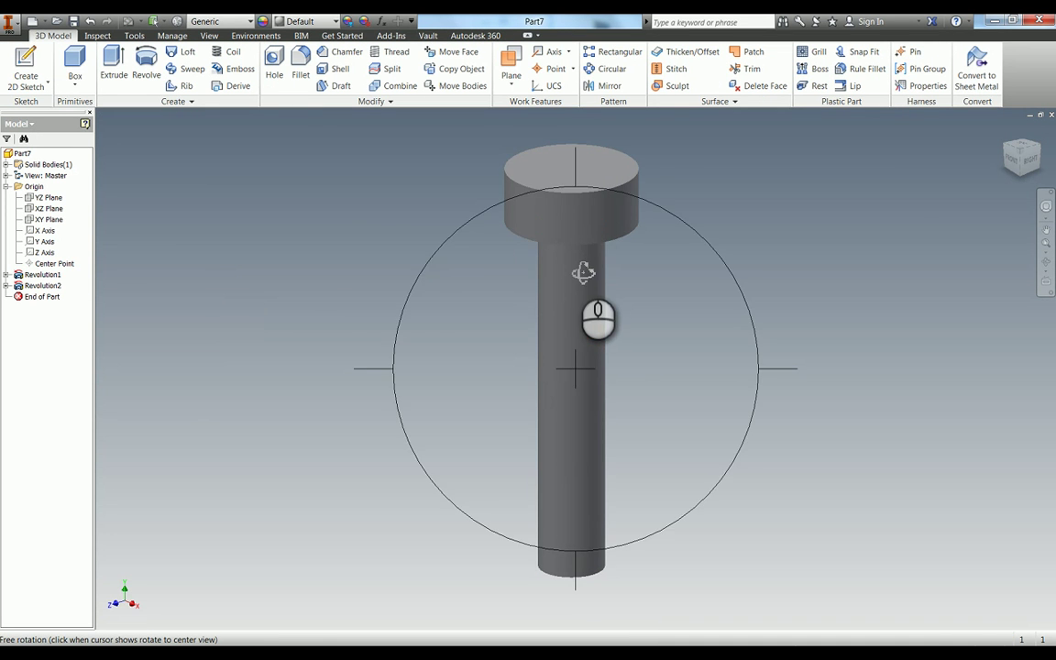
{"action": "mouse_move", "coordinate": [578, 271]}
{"action": "left_mouse_down"}
{"action": "mouse_move", "coordinate": [626, 209]}
{"action": "mouse_move", "coordinate": [591, 288]}
{"action": "mouse_move", "coordinate": [575, 386]}
{"action": "left_mouse_up"}
{"action": "key", "text": "Escape"}
{"action": "key", "text": "s"}
{"action": "left_click", "coordinate": [563, 317]}
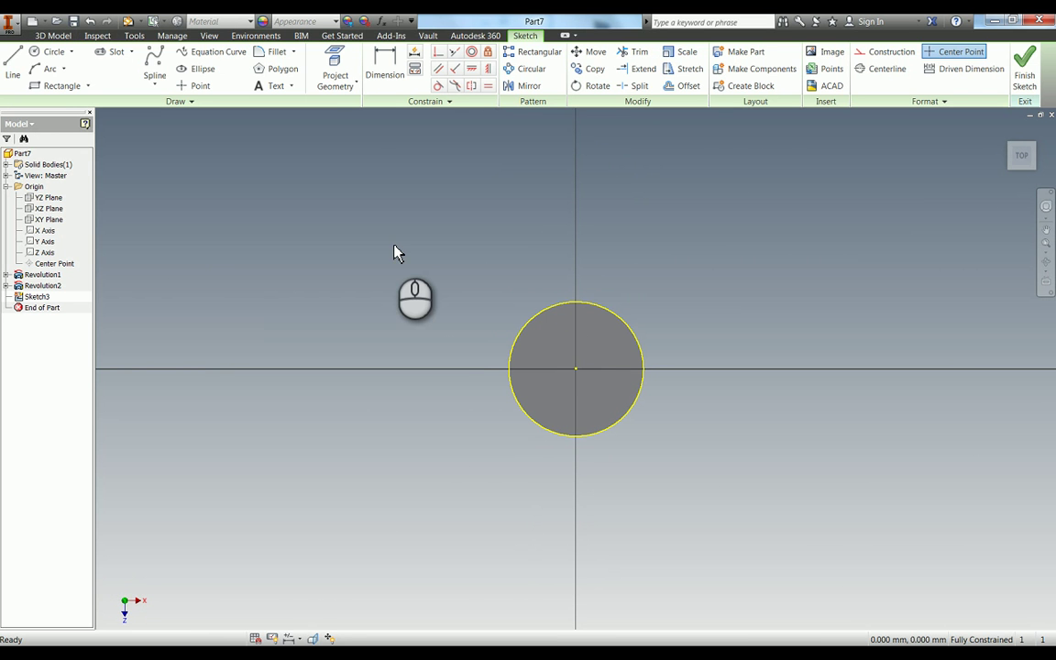
Draw a six-sided hexagon centred on the head's centre.
{"action": "left_click", "coordinate": [283, 72]}
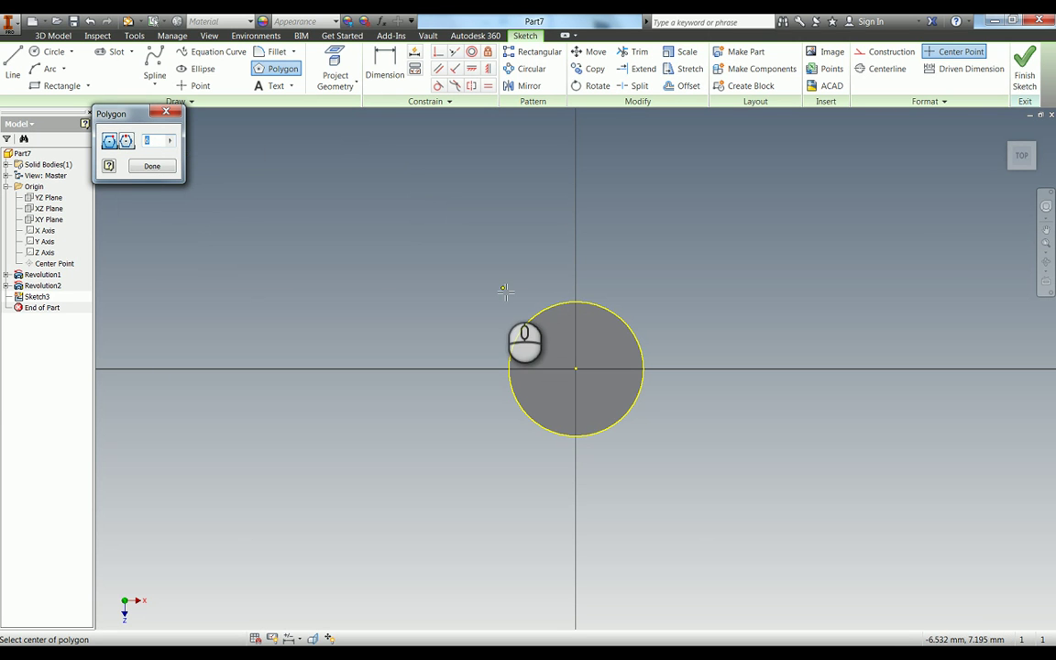
{"action": "left_click", "coordinate": [576, 371]}
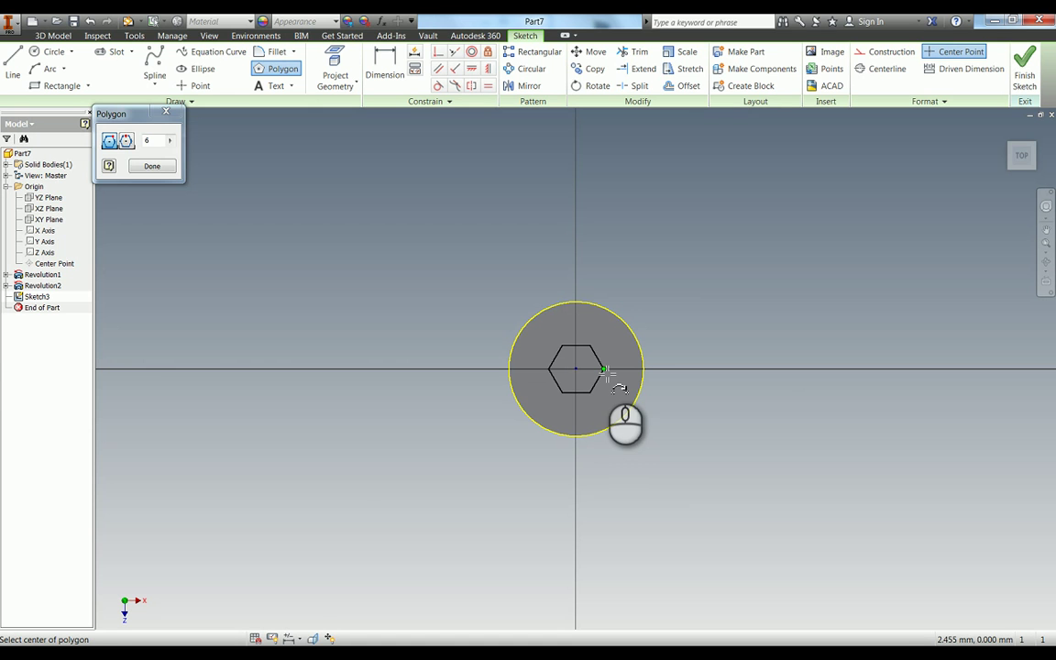
{"action": "key", "text": "d"}
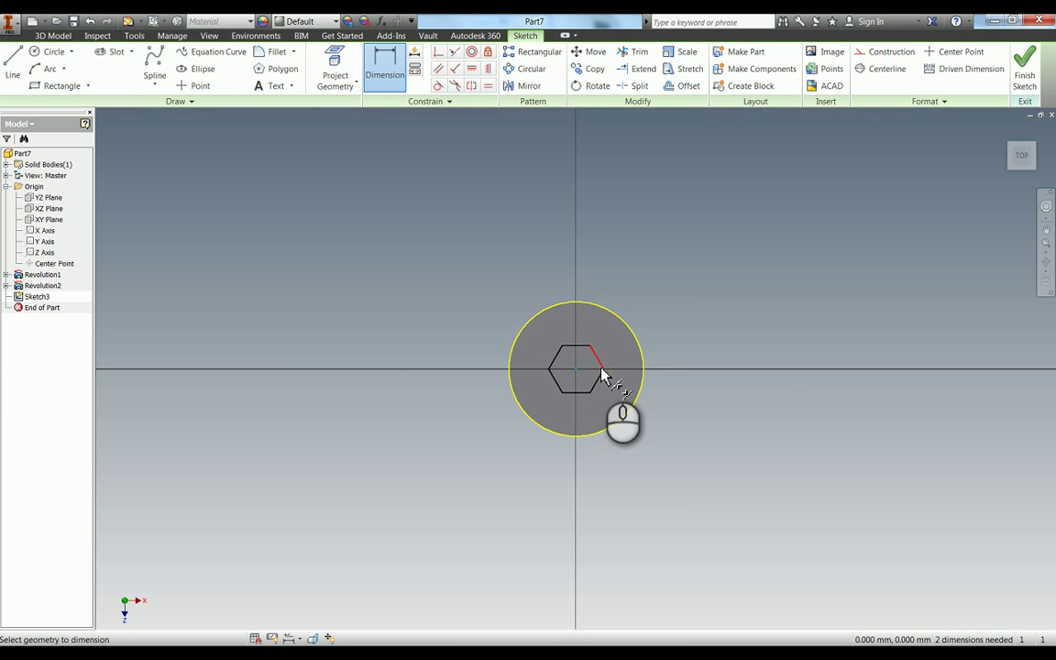
Dimension the hexagon corner from the circle centre as 1.8.
{"action": "left_click", "coordinate": [605, 376]}
{"action": "left_click", "coordinate": [596, 302]}
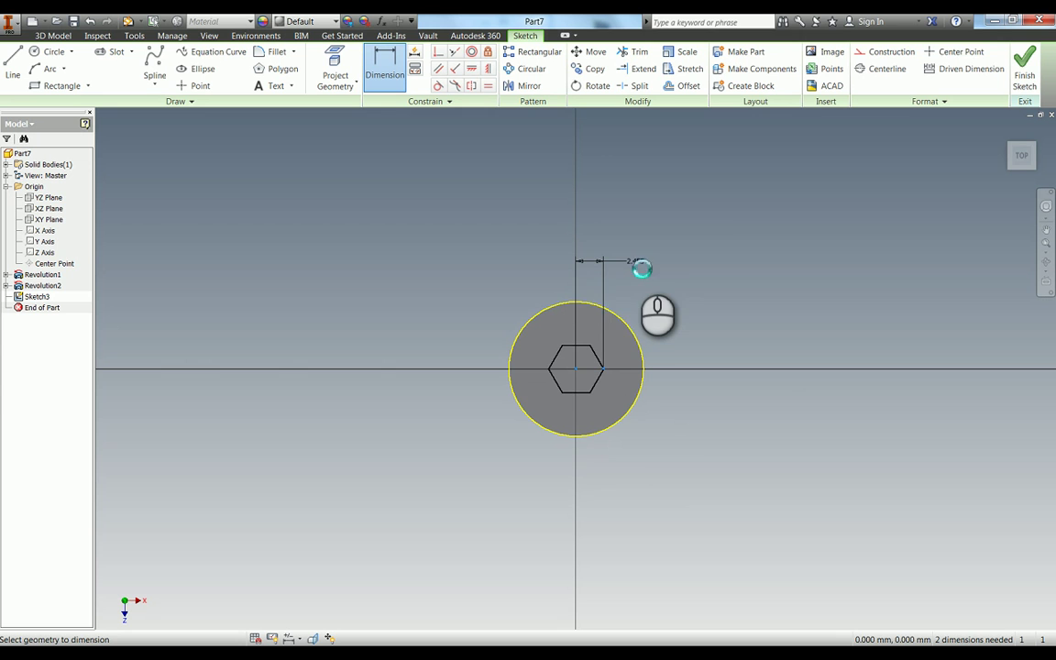
{"action": "left_click", "coordinate": [639, 268]}
{"action": "type", "text": "1.8"}
{"action": "key", "text": "Return"}
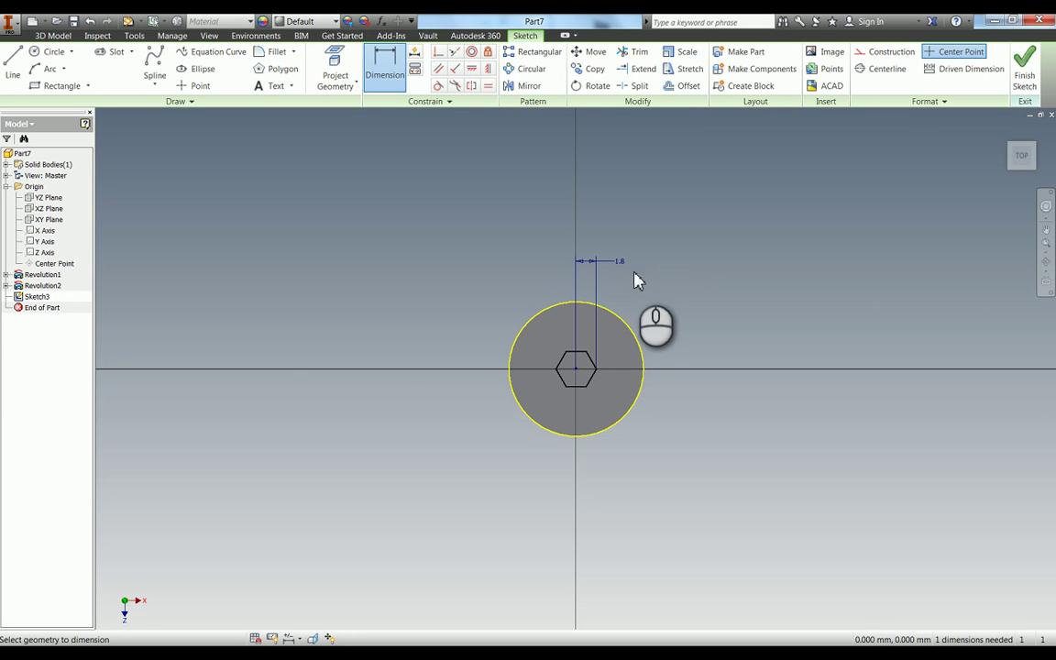
{"action": "key", "text": "Escape"}
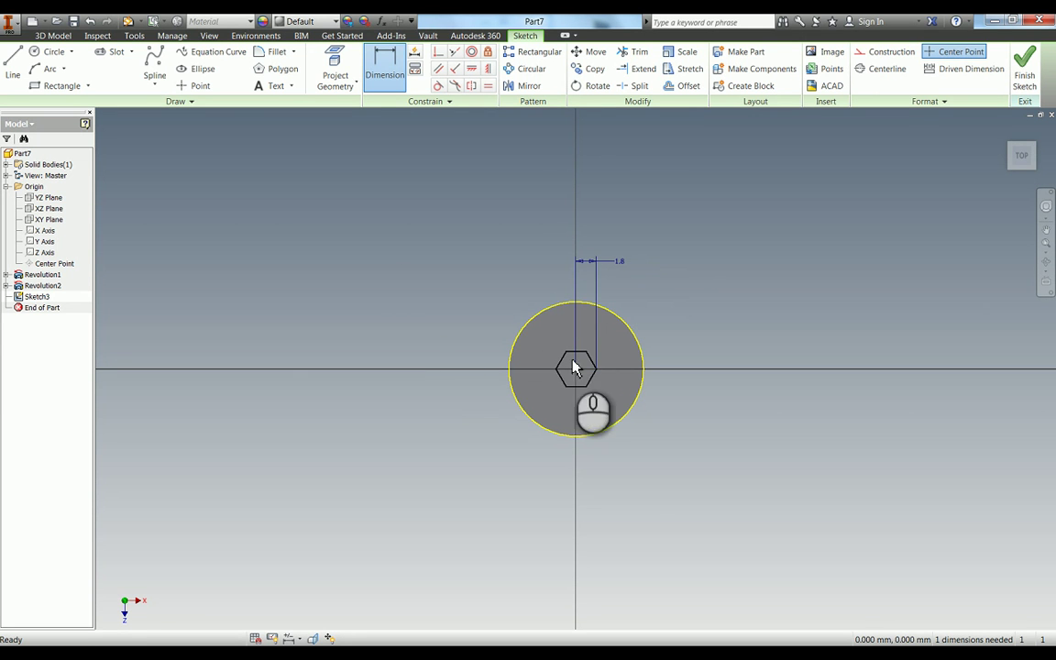
Constrain the hexagon's top edge horizontal so the sketch is fully constrained.
{"action": "mouse_move", "coordinate": [567, 362]}
{"action": "left_mouse_down"}
{"action": "mouse_move", "coordinate": [555, 377]}
{"action": "mouse_move", "coordinate": [578, 343]}
{"action": "left_mouse_up"}
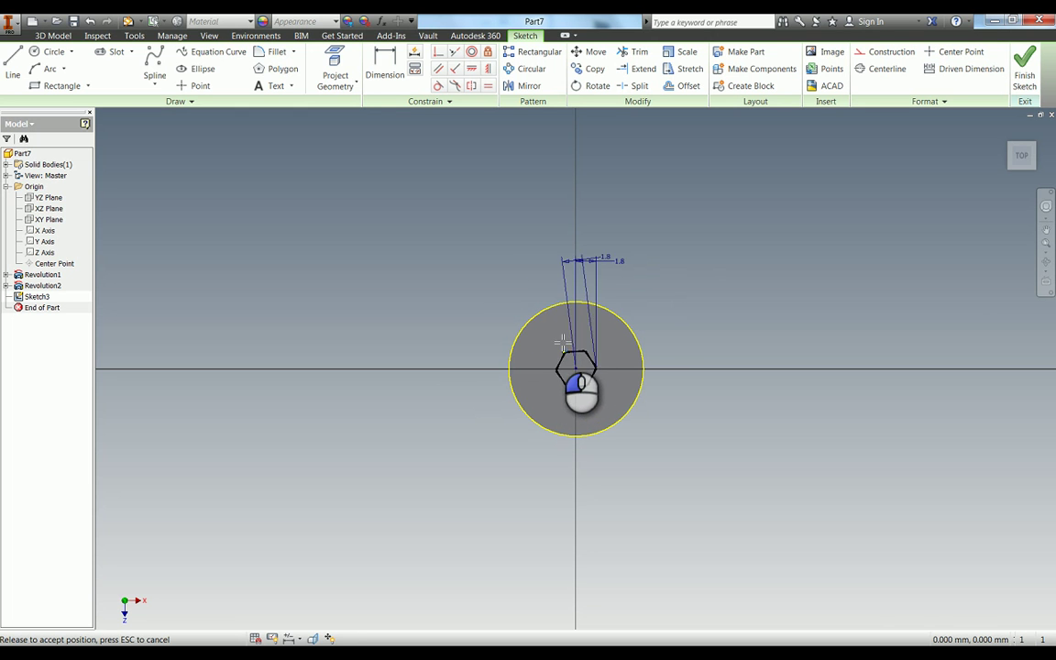
{"action": "mouse_move", "coordinate": [562, 341]}
{"action": "left_mouse_down"}
{"action": "mouse_move", "coordinate": [600, 332]}
{"action": "mouse_move", "coordinate": [554, 348]}
{"action": "mouse_move", "coordinate": [576, 352]}
{"action": "mouse_move", "coordinate": [565, 342]}
{"action": "left_mouse_up"}
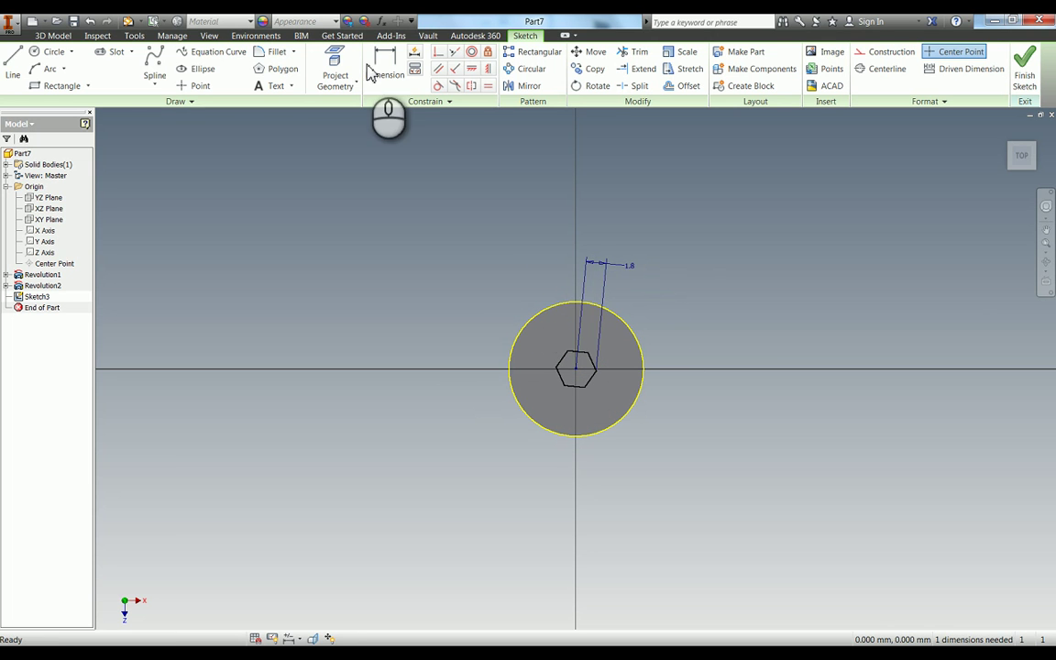
{"action": "left_click", "coordinate": [471, 69]}
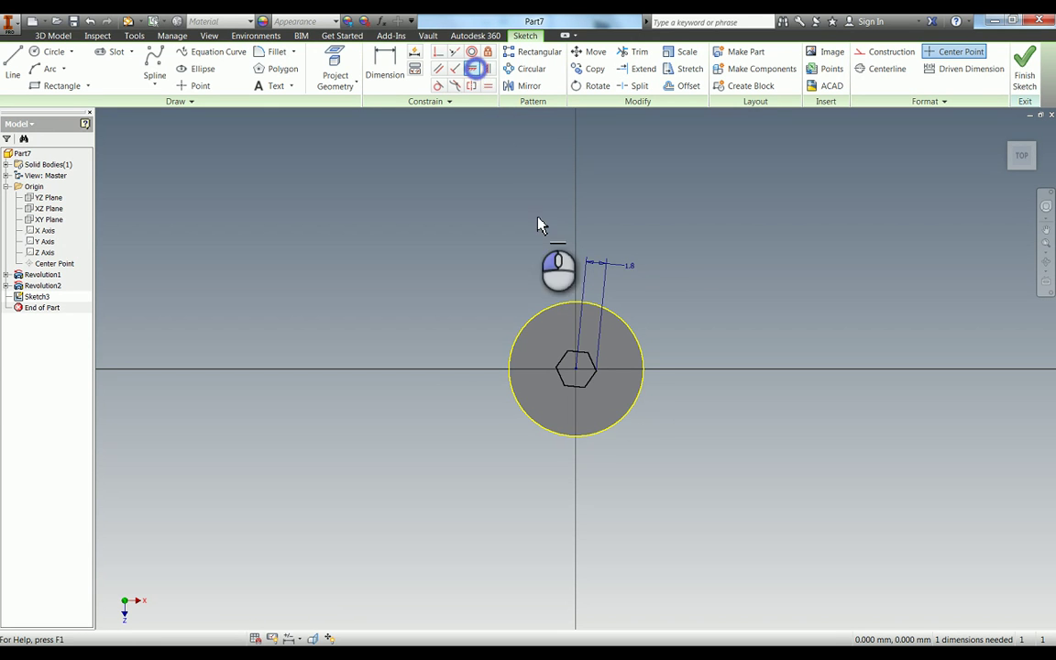
{"action": "left_click", "coordinate": [584, 359]}
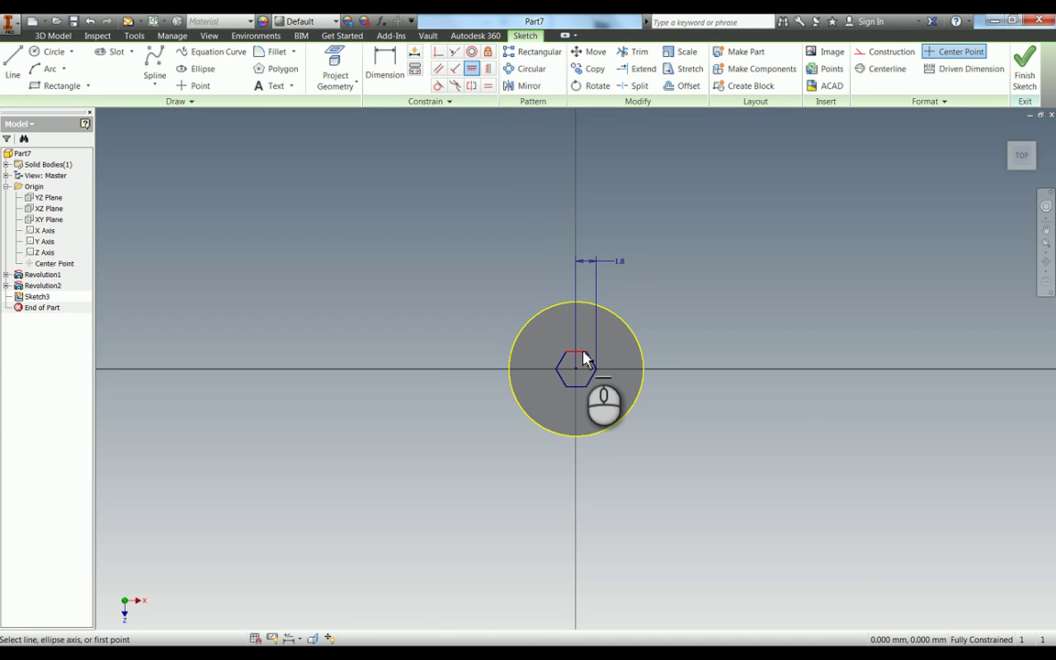
{"action": "key", "text": "Escape"}
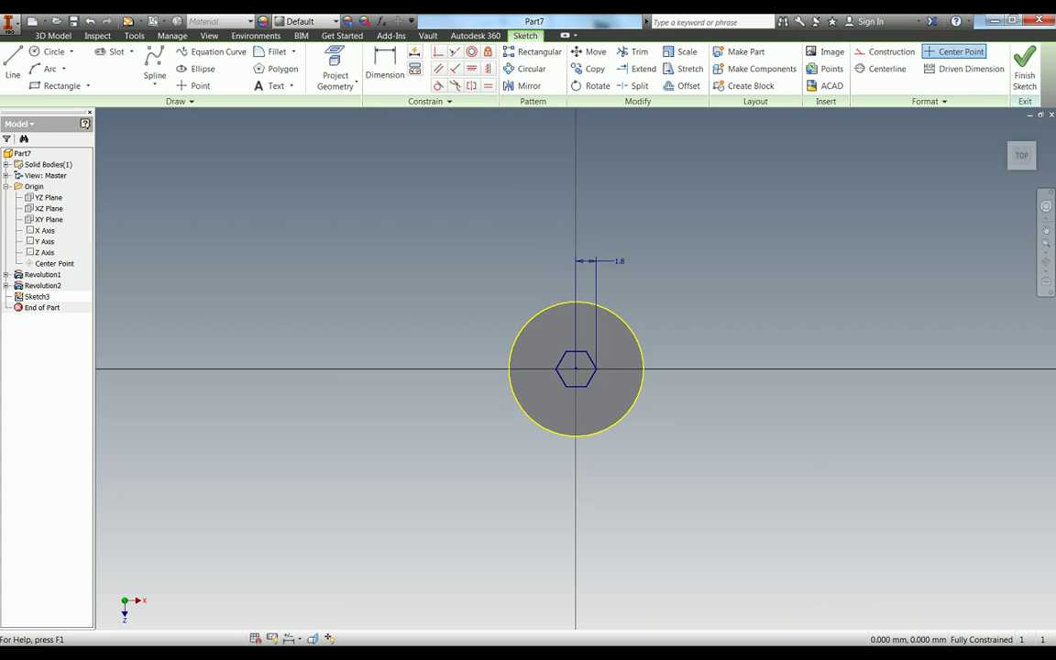
{"action": "middle_click_drag", "start_coordinate": [877, 564], "coordinate": [333, 243], "text": "shift"}
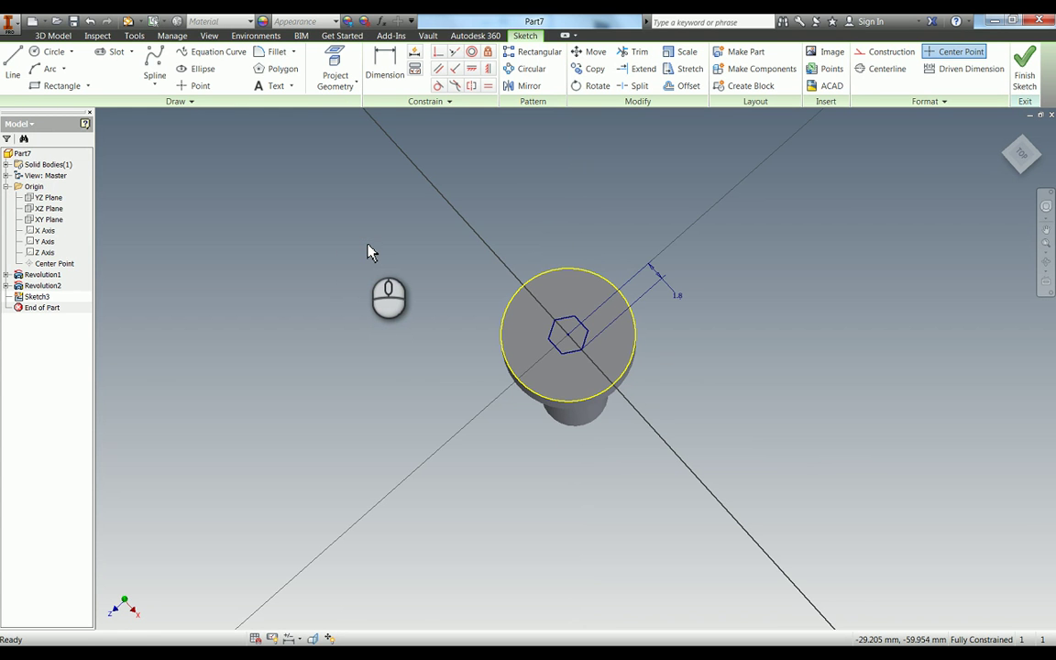
Cut the hexagon profile 2.5 deep into the head as a socket.
{"action": "left_click", "coordinate": [570, 335]}
{"action": "left_click", "coordinate": [136, 193]}
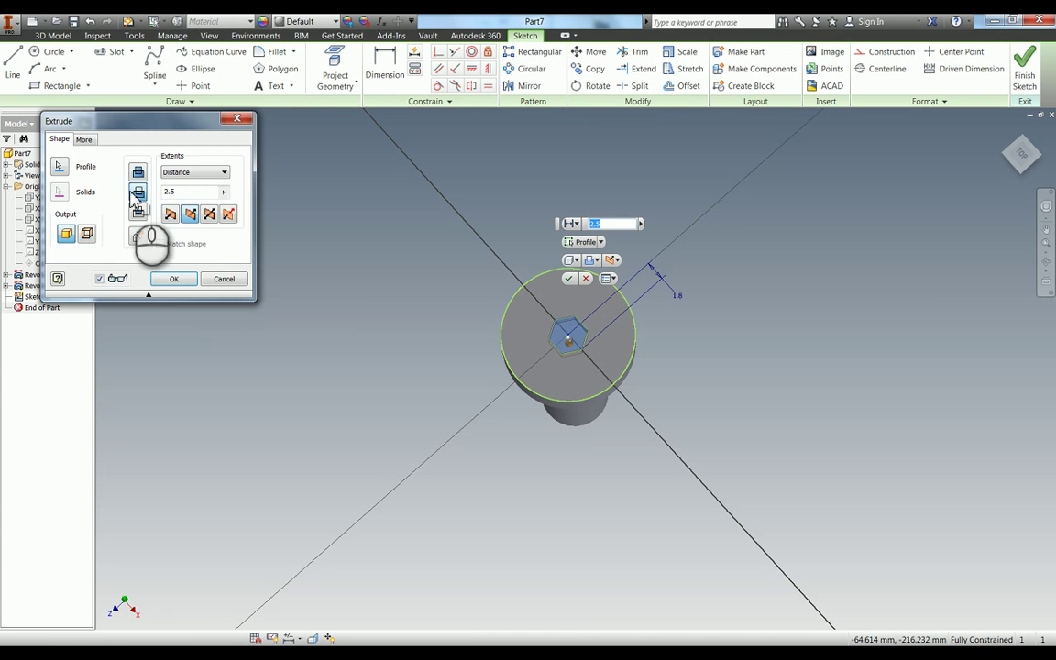
{"action": "left_click", "coordinate": [174, 279]}
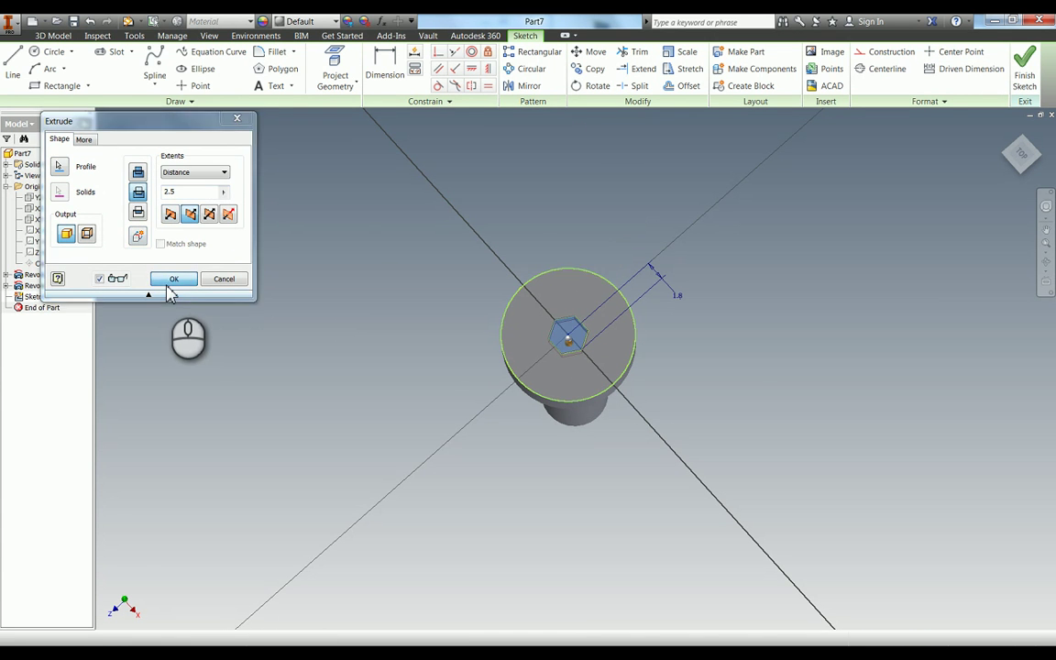
Round the head's top outer edge with a 2 mm fillet and inspect the socket.
{"action": "key", "text": "f"}
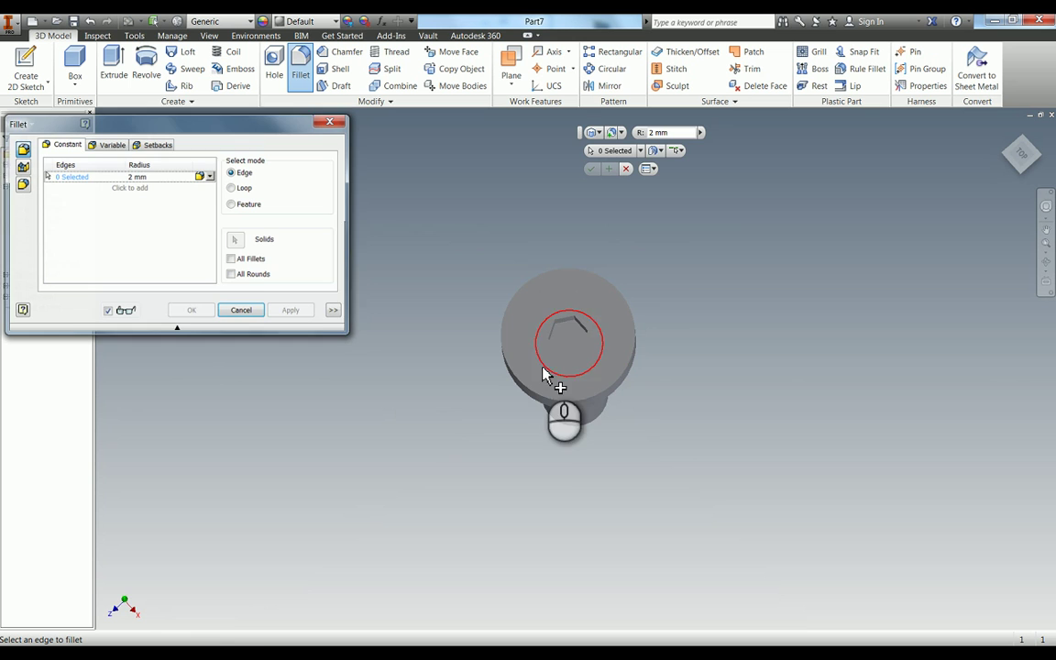
{"action": "left_click", "coordinate": [548, 406]}
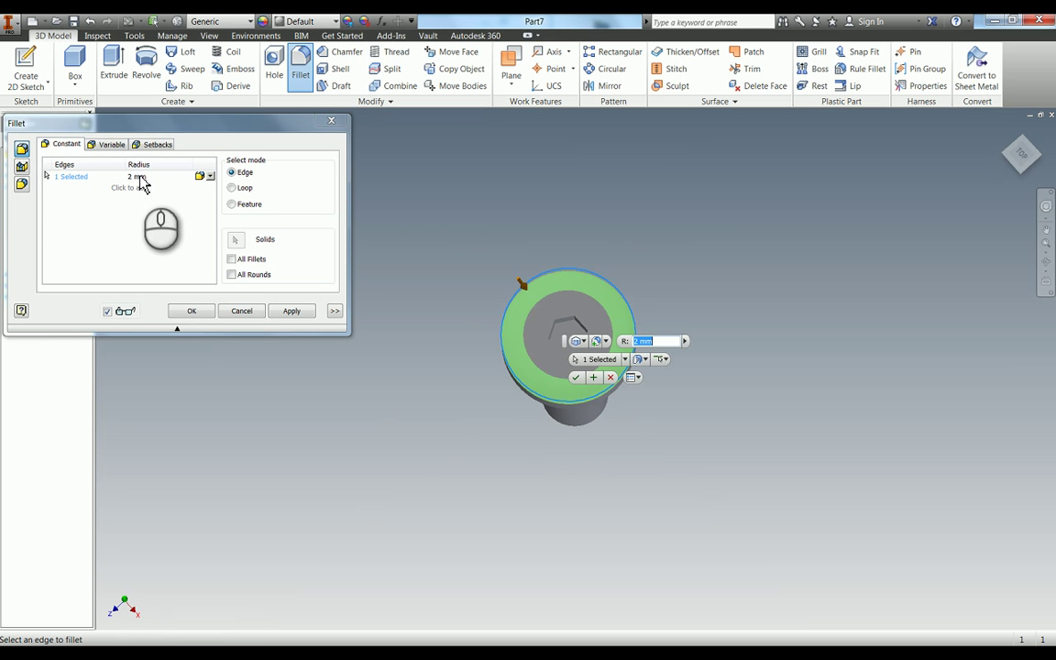
{"action": "left_click", "coordinate": [145, 177]}
{"action": "left_click", "coordinate": [188, 310]}
{"action": "middle_click_drag", "start_coordinate": [697, 294], "coordinate": [573, 220], "text": "shift"}
{"action": "left_click_drag", "start_coordinate": [574, 220], "coordinate": [726, 285]}
Start a new sketch on the YZ Plane with the part sliced open (F7).
{"action": "left_click", "coordinate": [582, 370]}
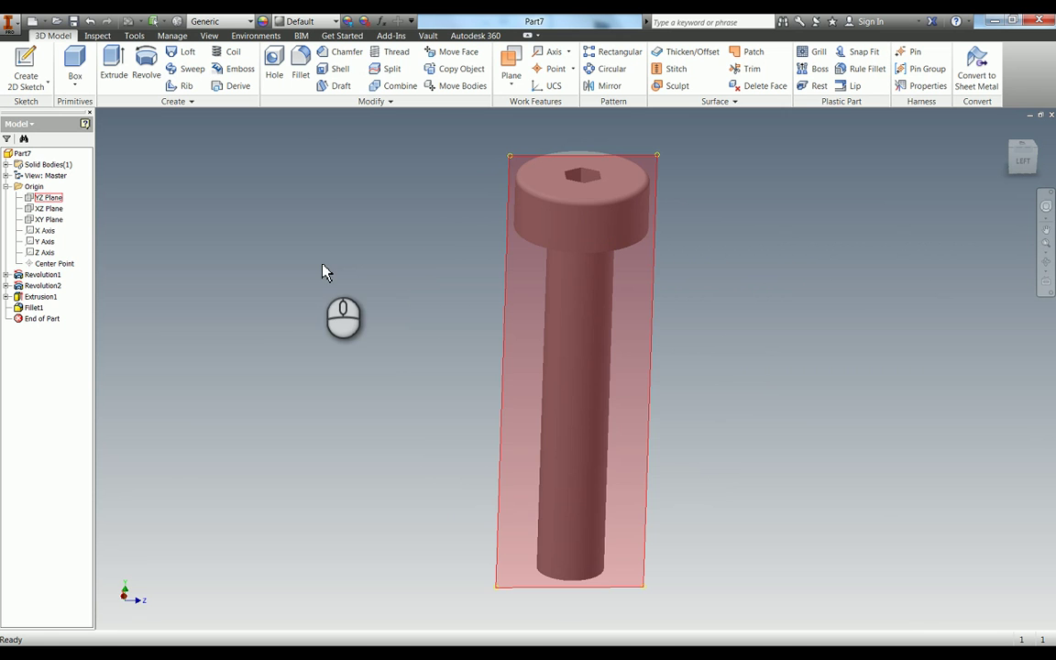
{"action": "left_click", "coordinate": [268, 256]}
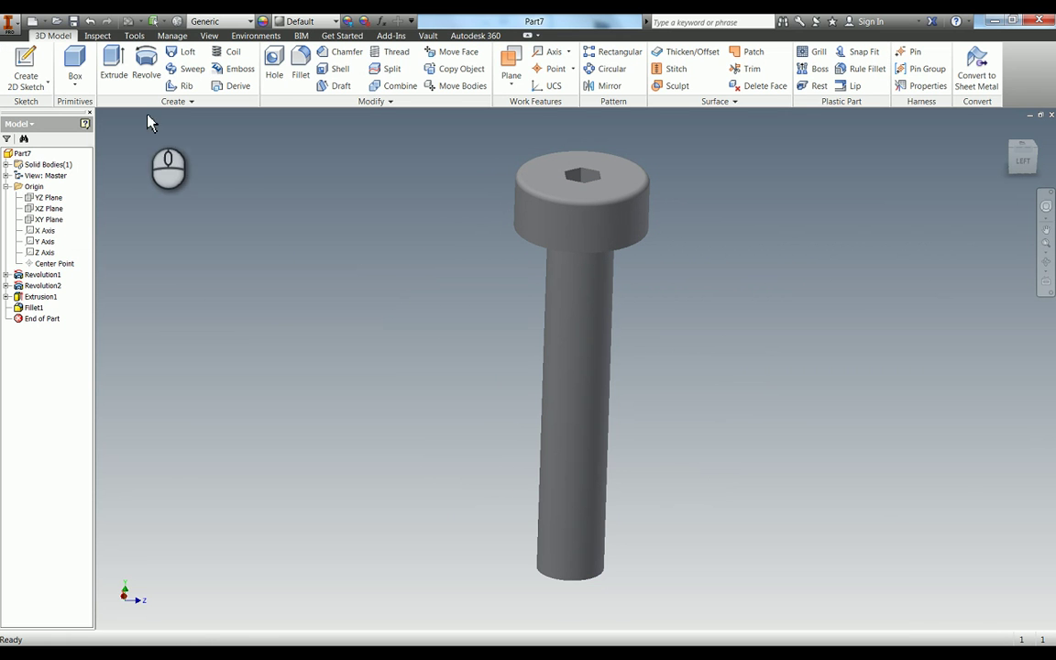
{"action": "key", "text": "s"}
{"action": "left_click", "coordinate": [57, 201]}
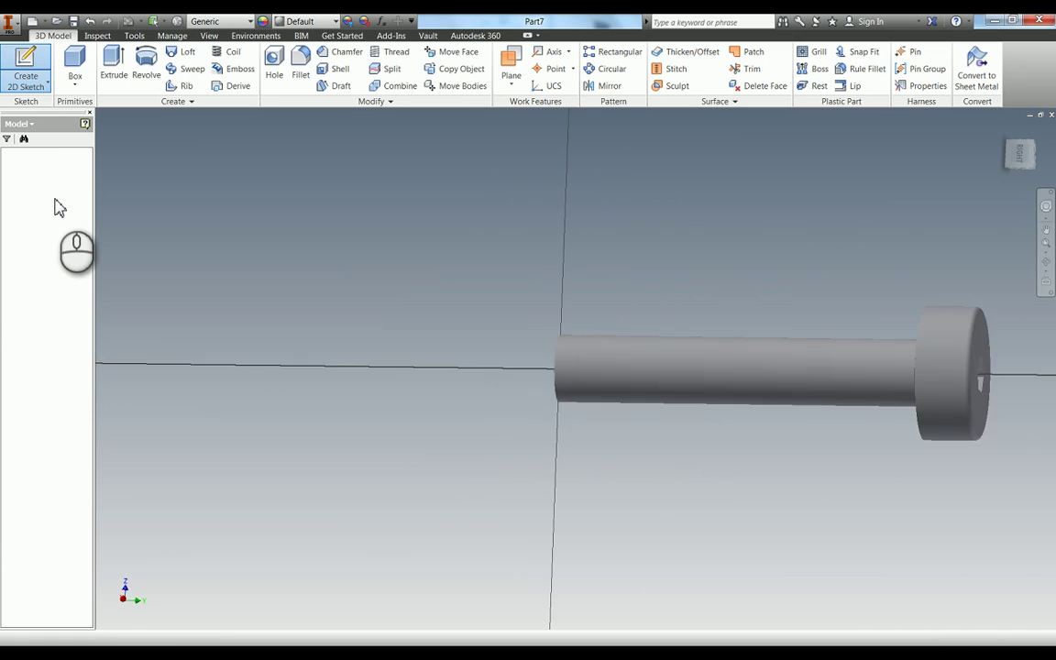
{"action": "key", "text": "F7"}
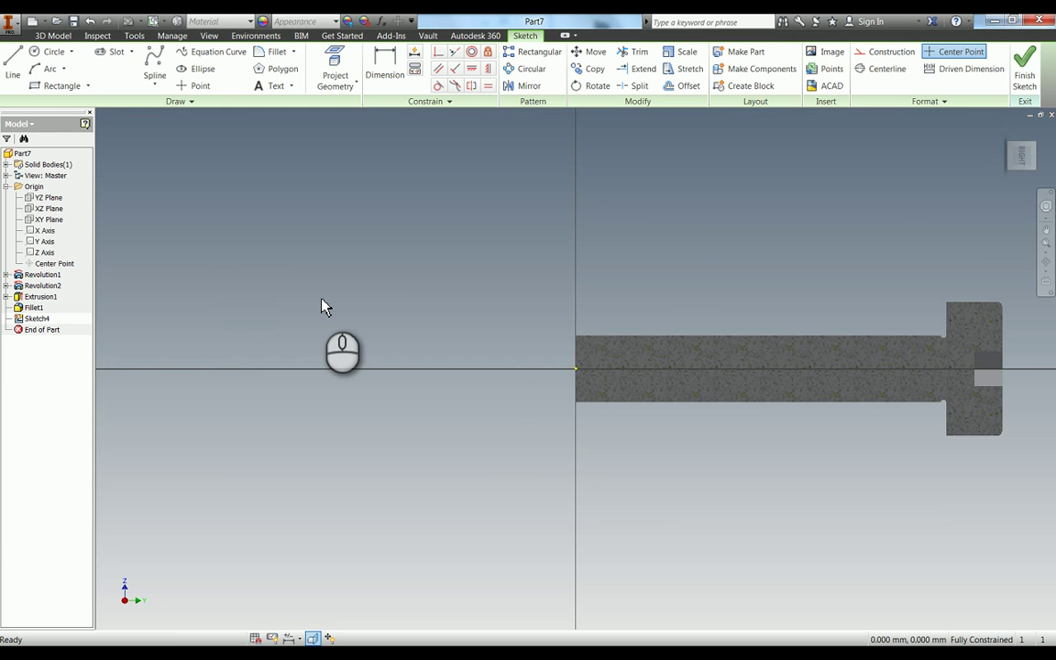
Project the shaft's left end edge and top edge into the sketch.
{"action": "left_click", "coordinate": [334, 64]}
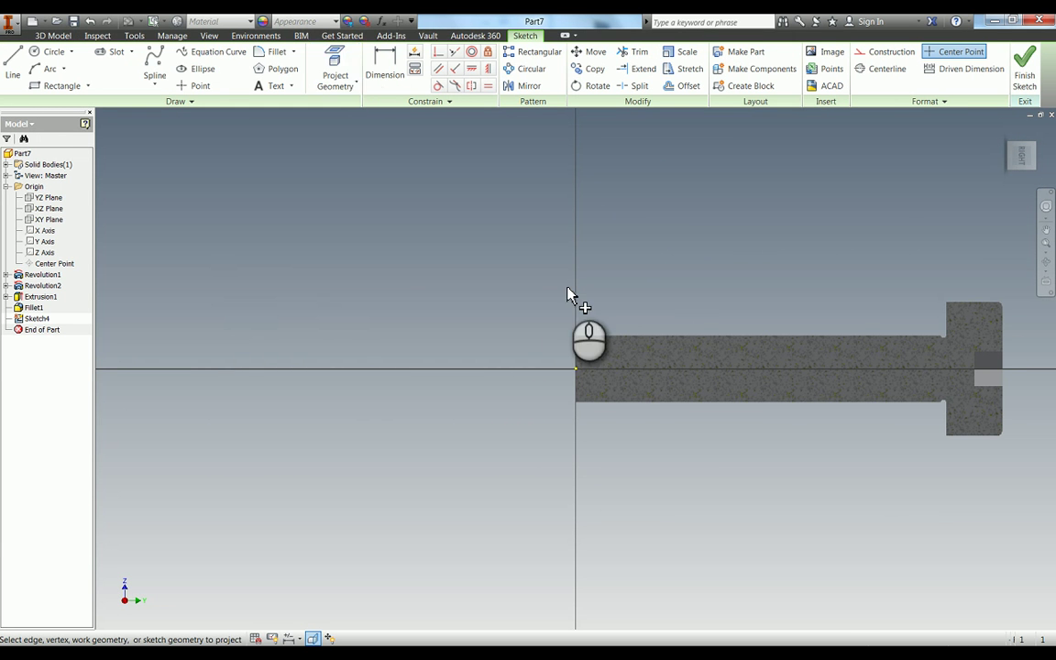
{"action": "left_click", "coordinate": [578, 353]}
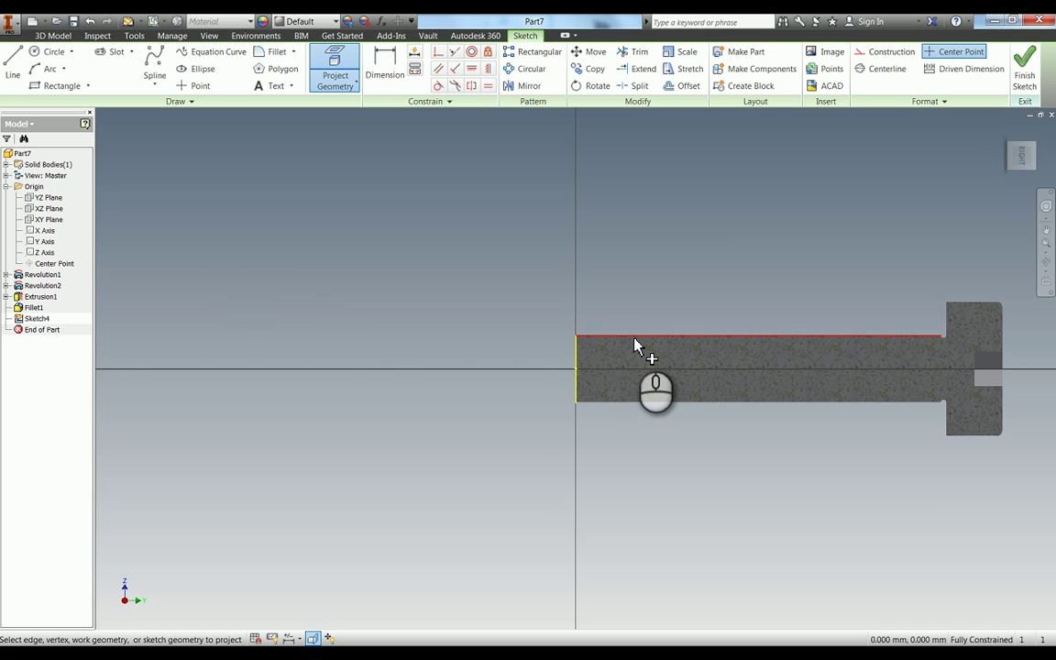
{"action": "left_click", "coordinate": [636, 346]}
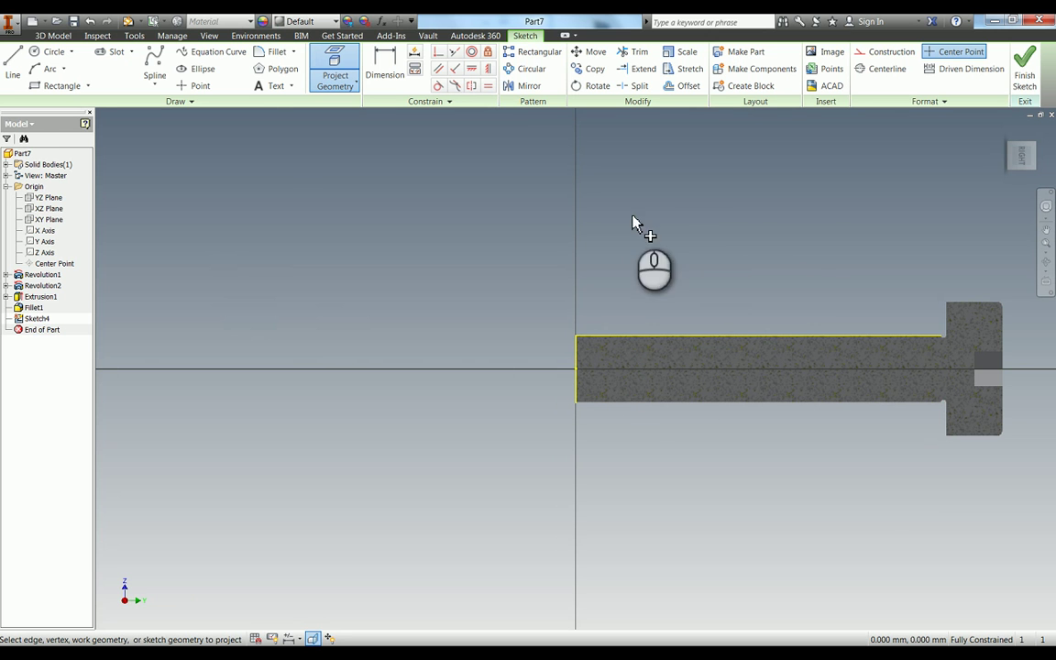
Draw a closed four-line trapezoidal notch dipping into the shaft's top edge near its left end.
{"action": "left_click", "coordinate": [14, 60]}
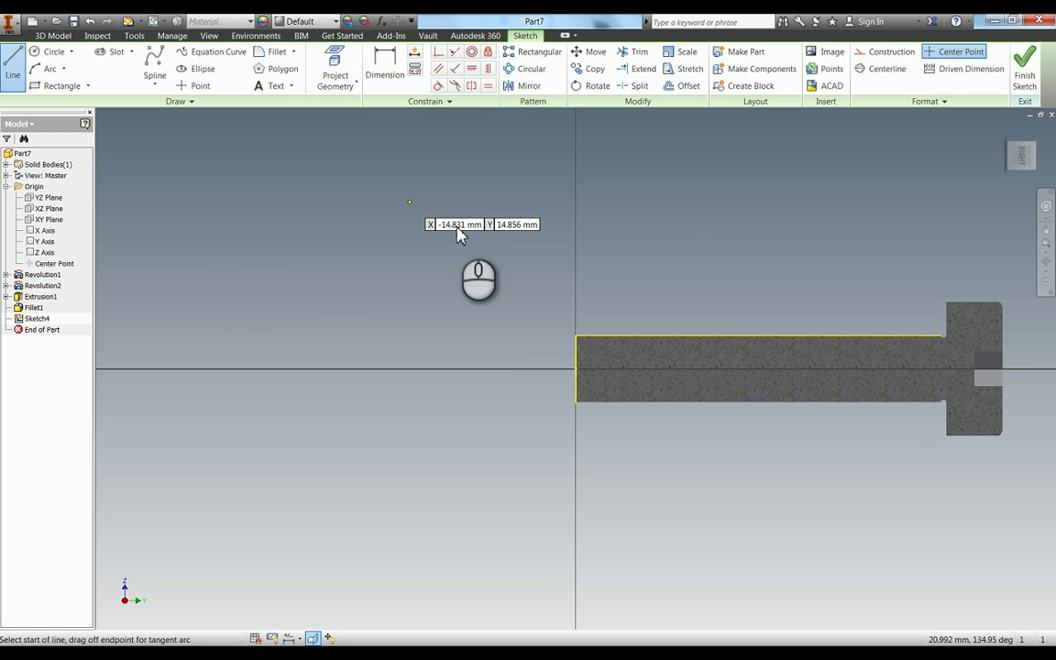
{"action": "left_click", "coordinate": [695, 341]}
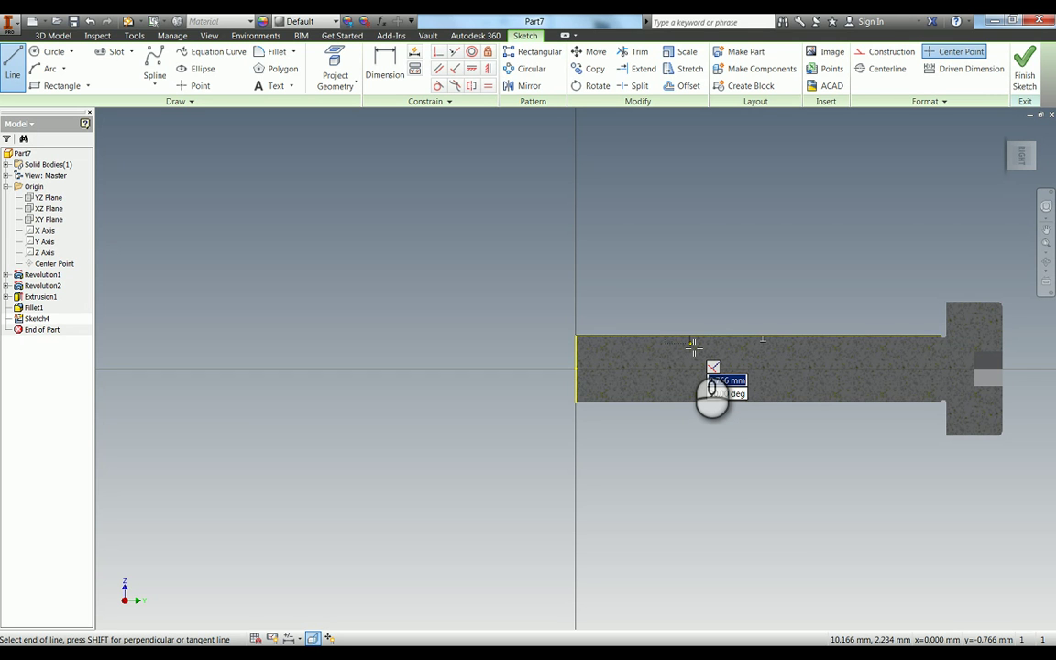
{"action": "left_click", "coordinate": [686, 353]}
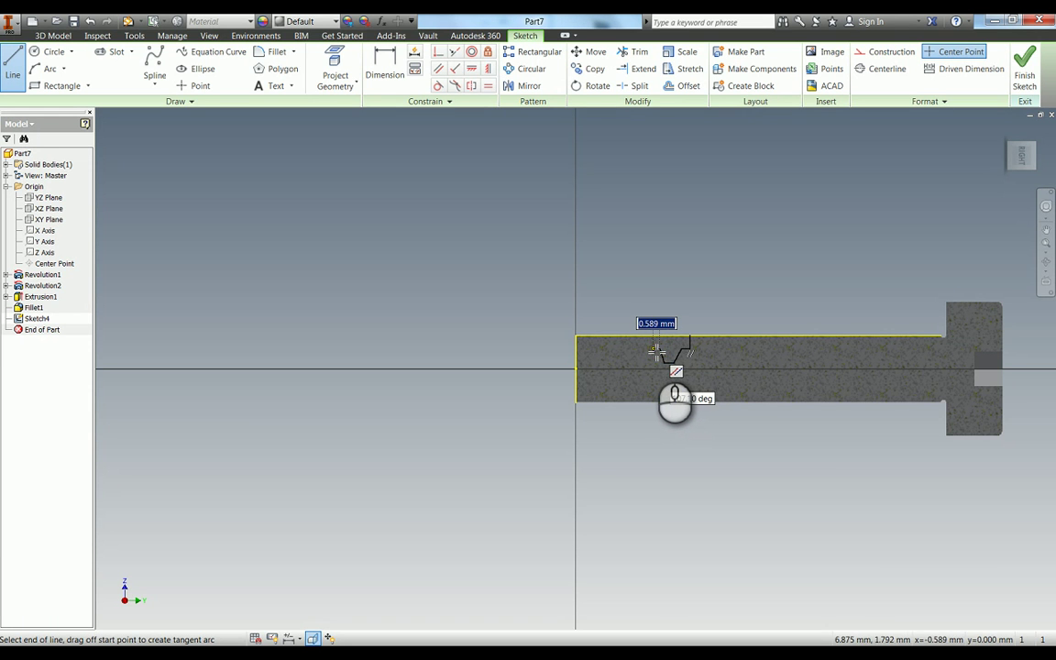
{"action": "left_click", "coordinate": [656, 351]}
{"action": "left_click", "coordinate": [654, 338]}
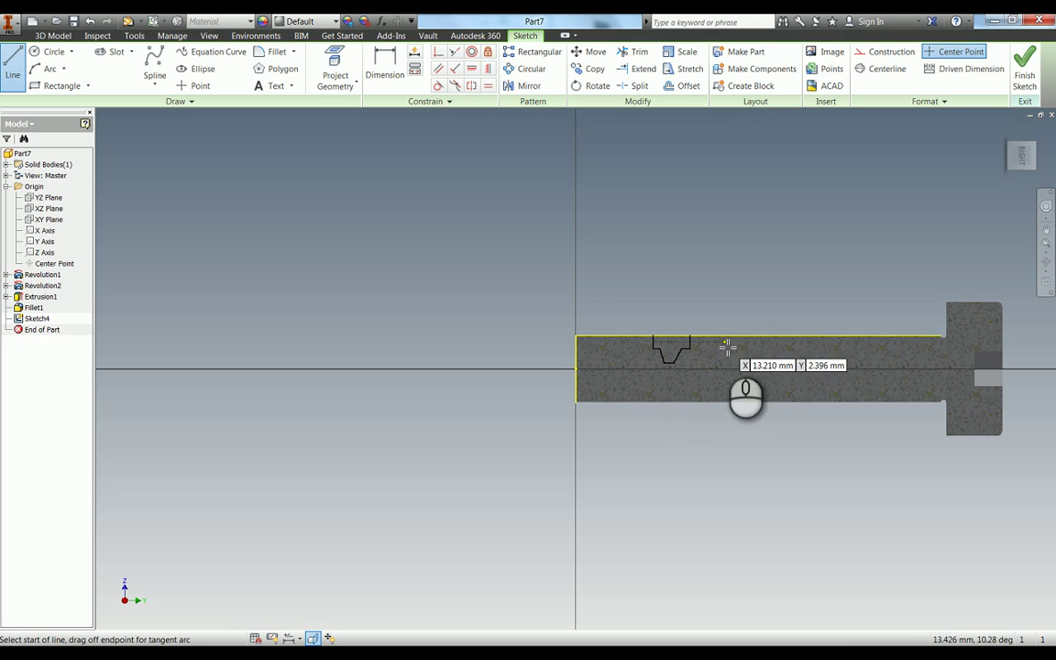
{"action": "key", "text": "Escape"}
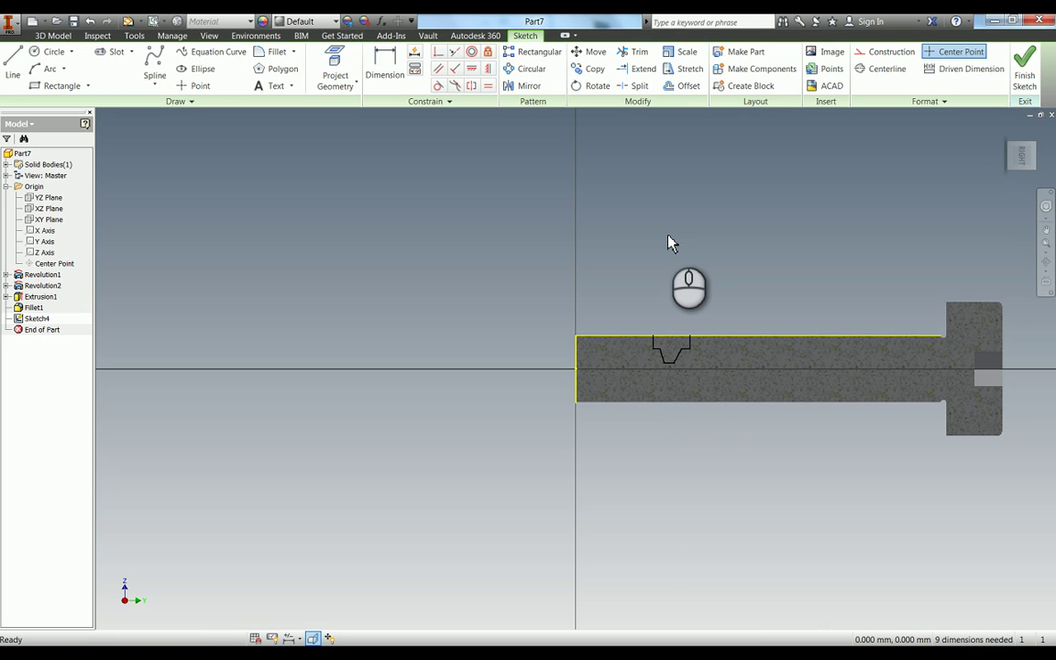
Dimension the notch 10 mm from the shaft's left end, checking the reference drawing PDF.
{"action": "key", "text": "d"}
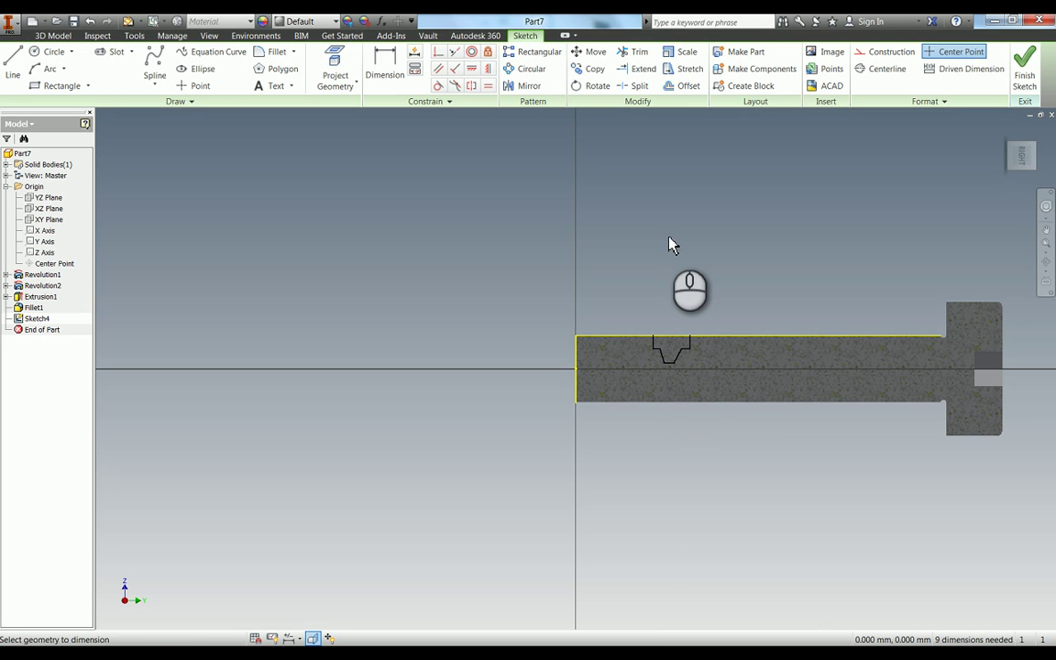
{"action": "left_click", "coordinate": [692, 346]}
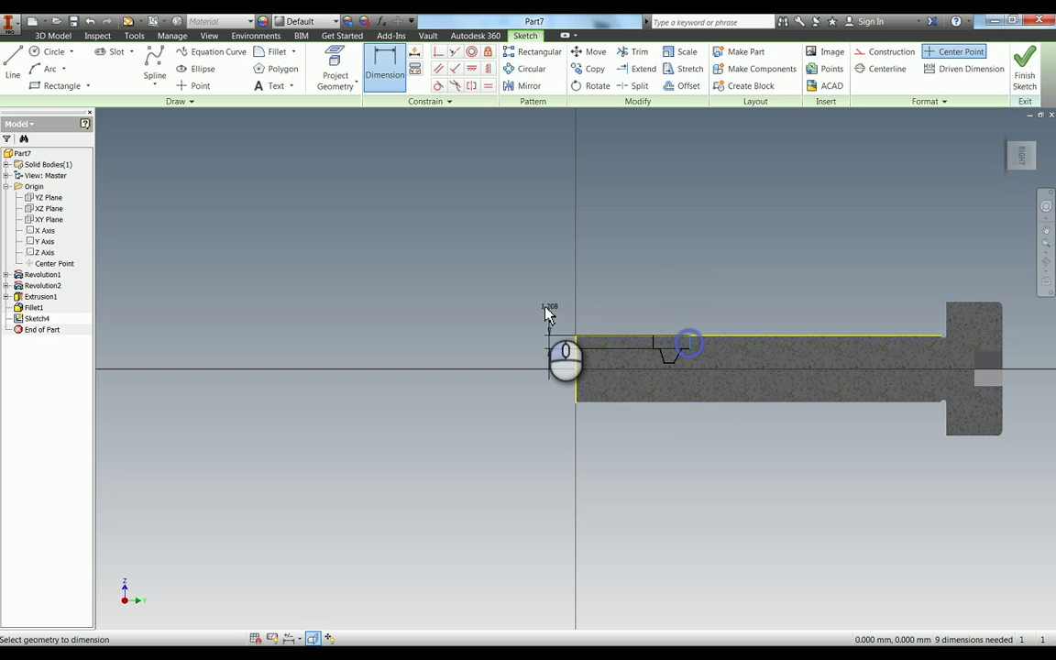
{"action": "left_click", "coordinate": [577, 348]}
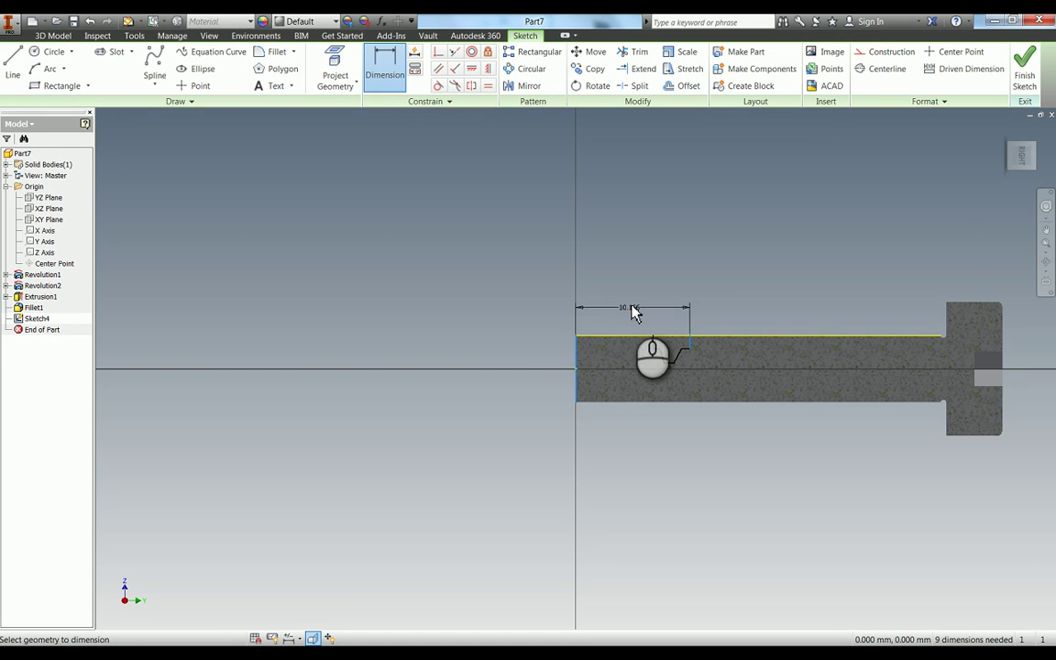
{"action": "left_click", "coordinate": [632, 305]}
{"action": "key", "text": "Return"}
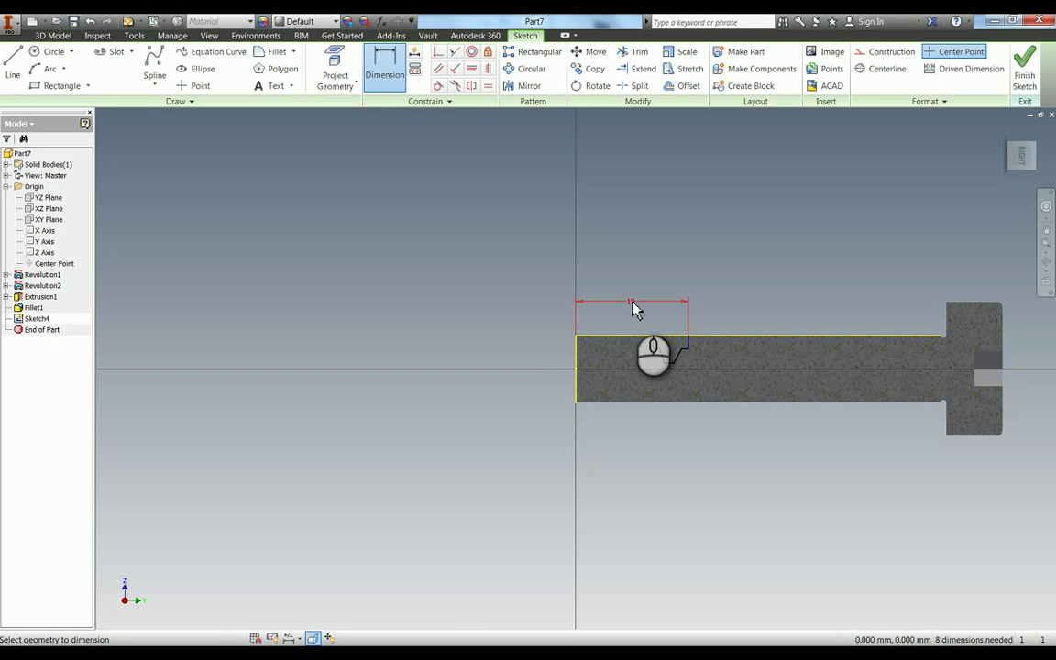
{"action": "key", "text": "alt+Tab"}
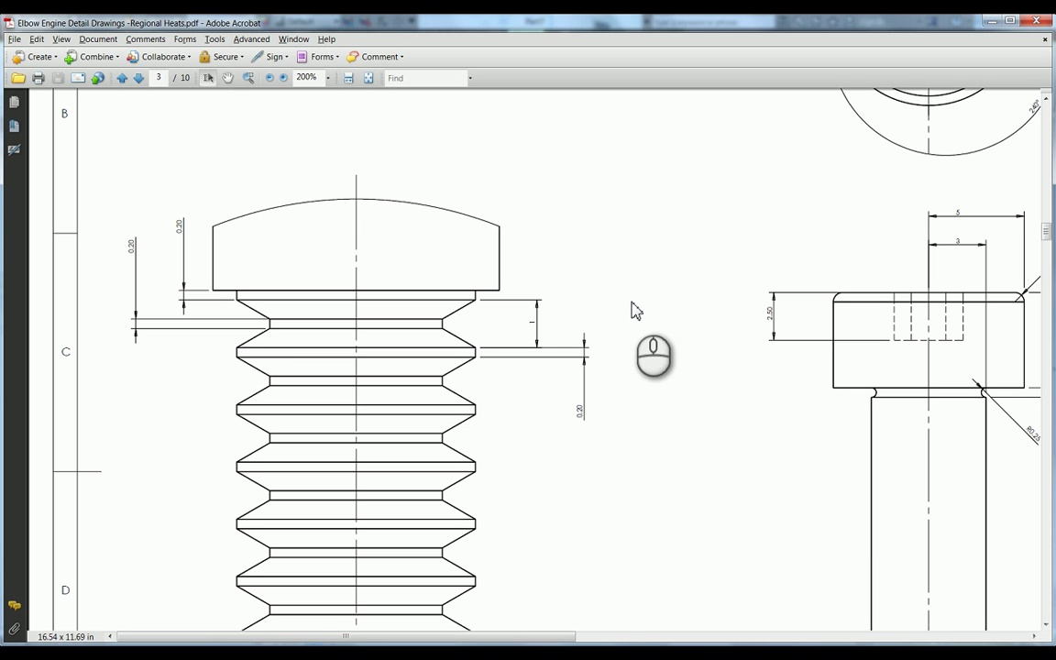
{"action": "key", "text": "alt+Tab"}
Place the 10 mm position dimension and a 0.5 dimension from the groove to the shaft axis.
{"action": "left_click", "coordinate": [635, 309]}
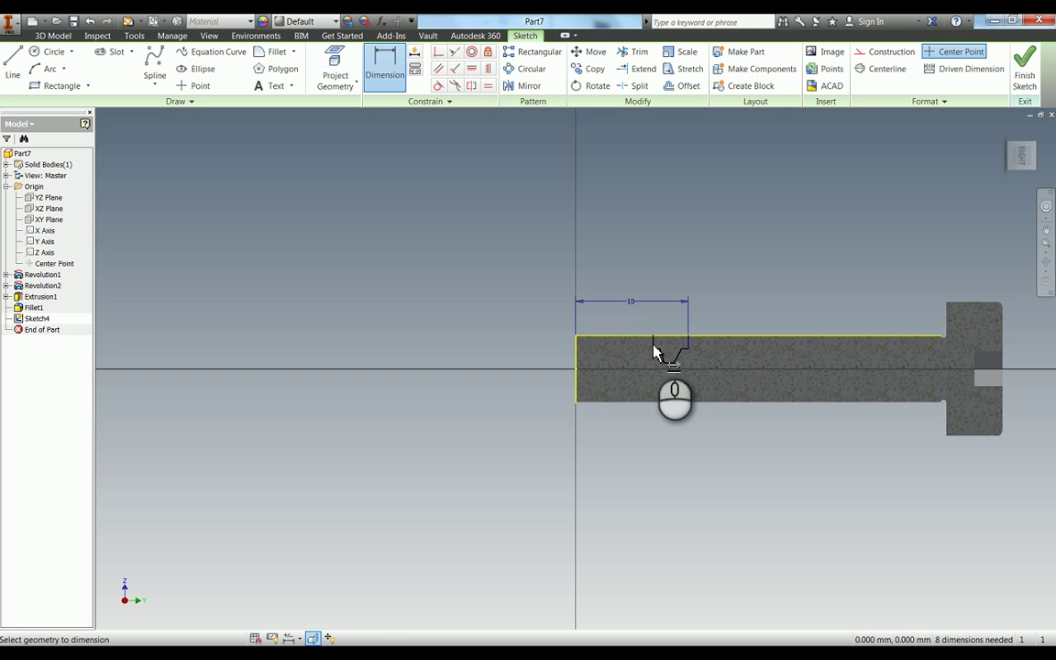
{"action": "left_click", "coordinate": [690, 355]}
{"action": "left_click", "coordinate": [689, 369]}
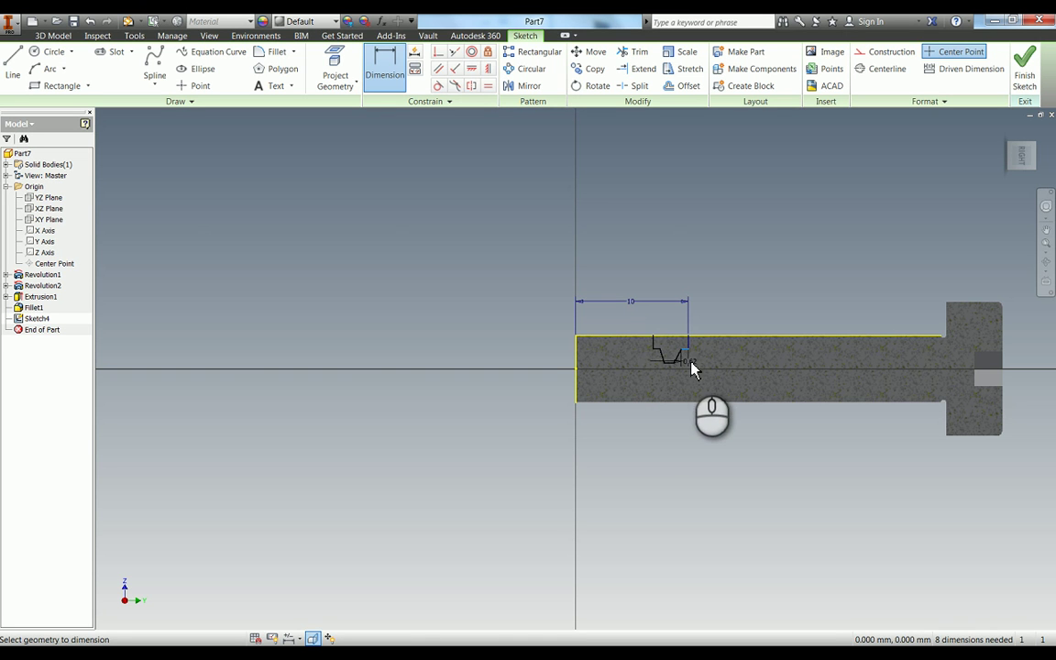
{"action": "left_click", "coordinate": [740, 381]}
{"action": "type", "text": "0.5"}
{"action": "key", "text": "Return"}
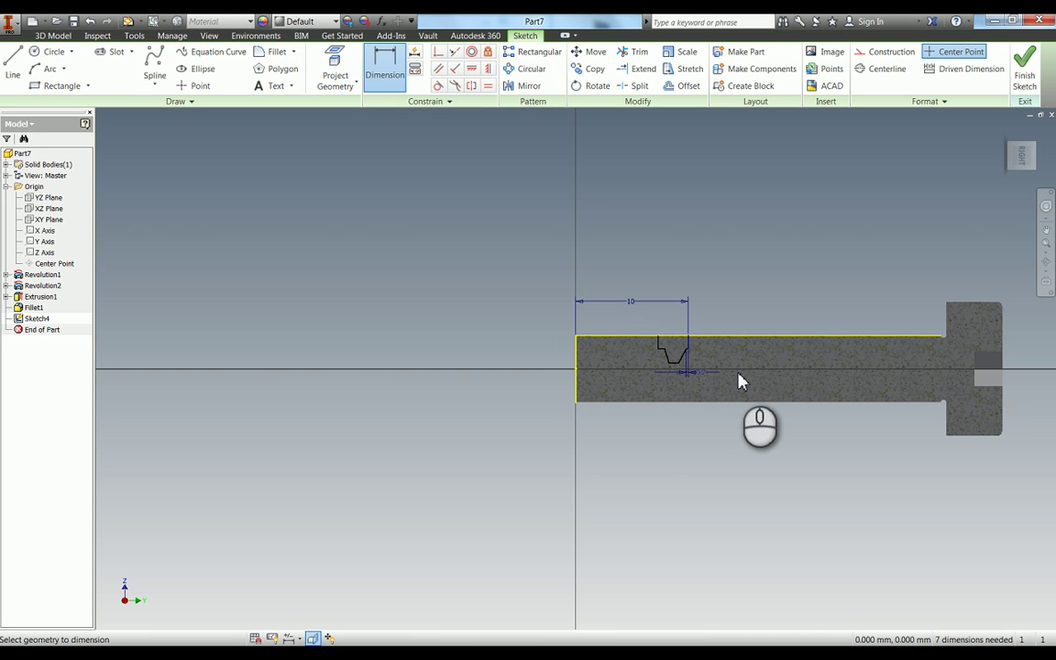
Make two groove lines equal and change the groove angle to 60°.
{"action": "key", "text": "equal"}
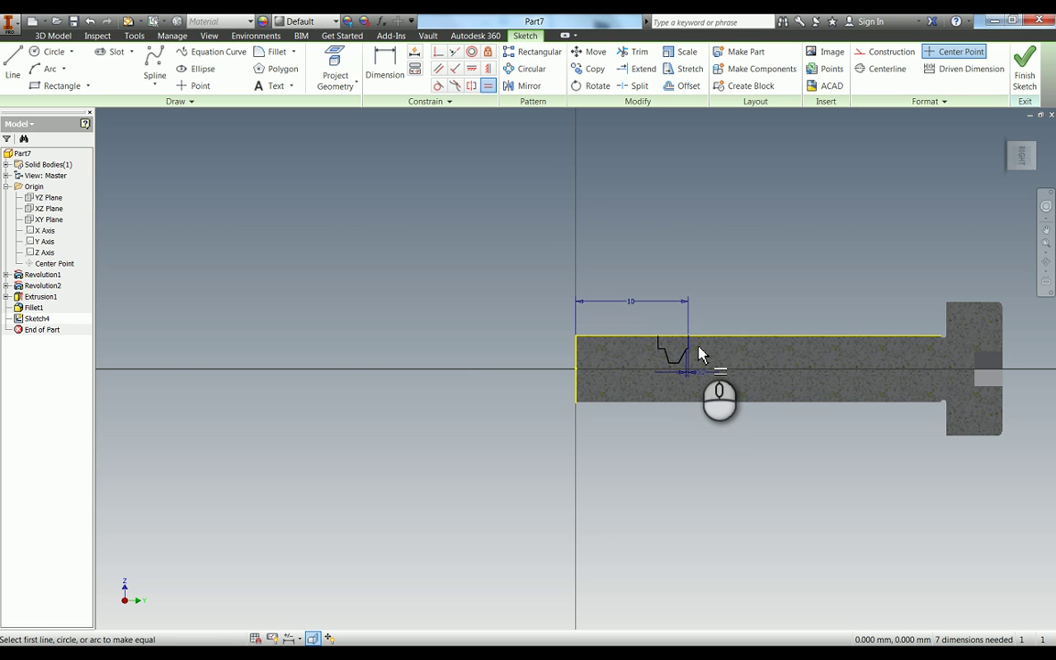
{"action": "scroll", "coordinate": [666, 354], "scroll_direction": "up", "scroll_amount": 5}
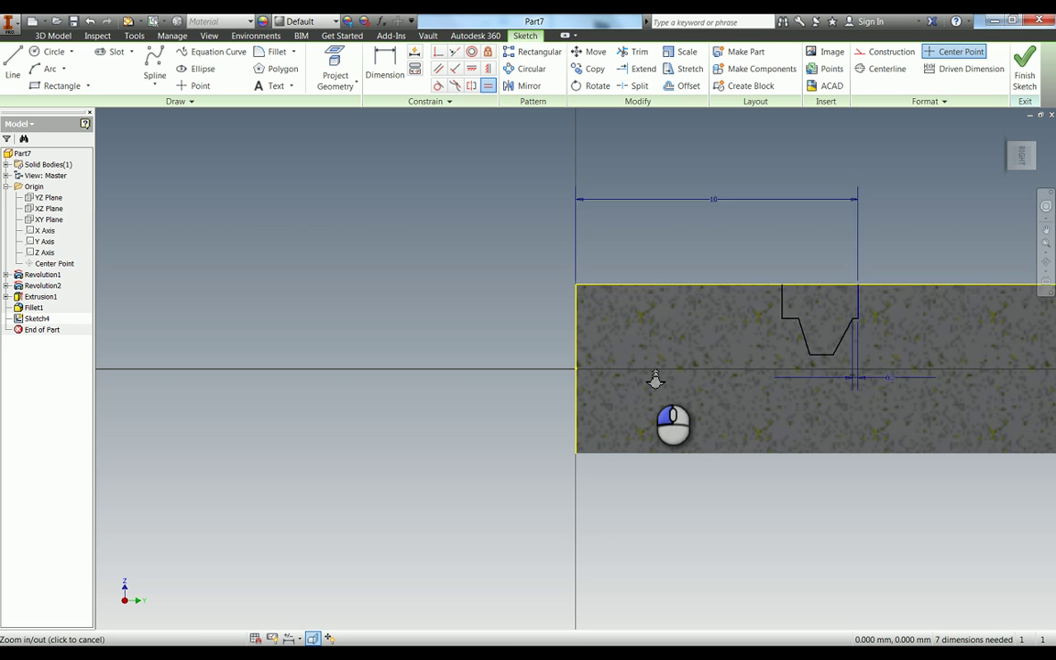
{"action": "middle_click_drag", "start_coordinate": [678, 349], "coordinate": [511, 346]}
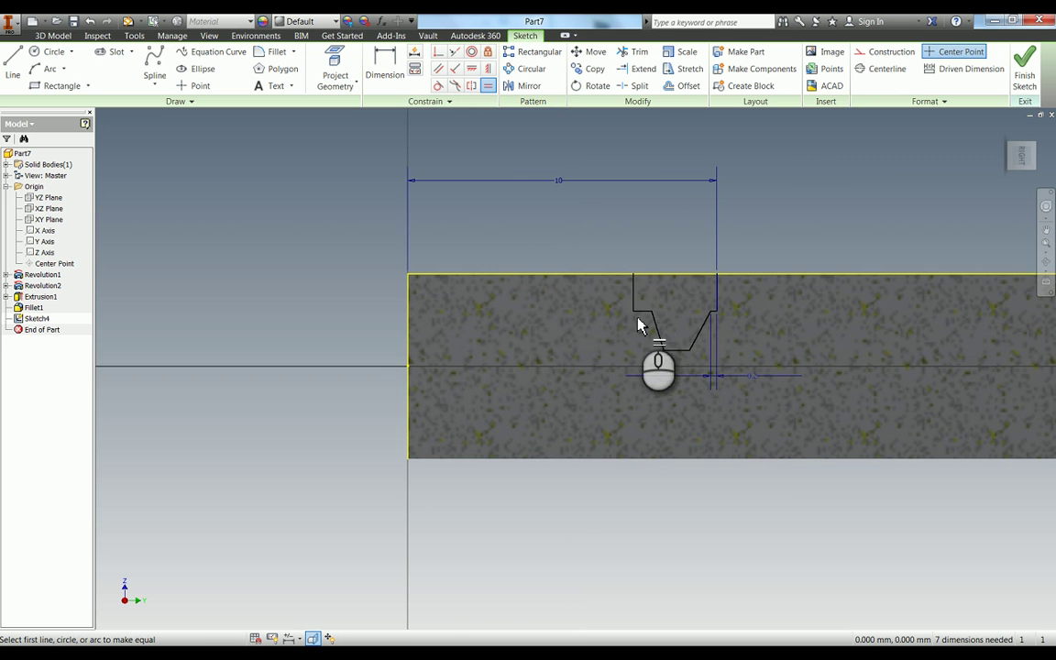
{"action": "left_click", "coordinate": [716, 318]}
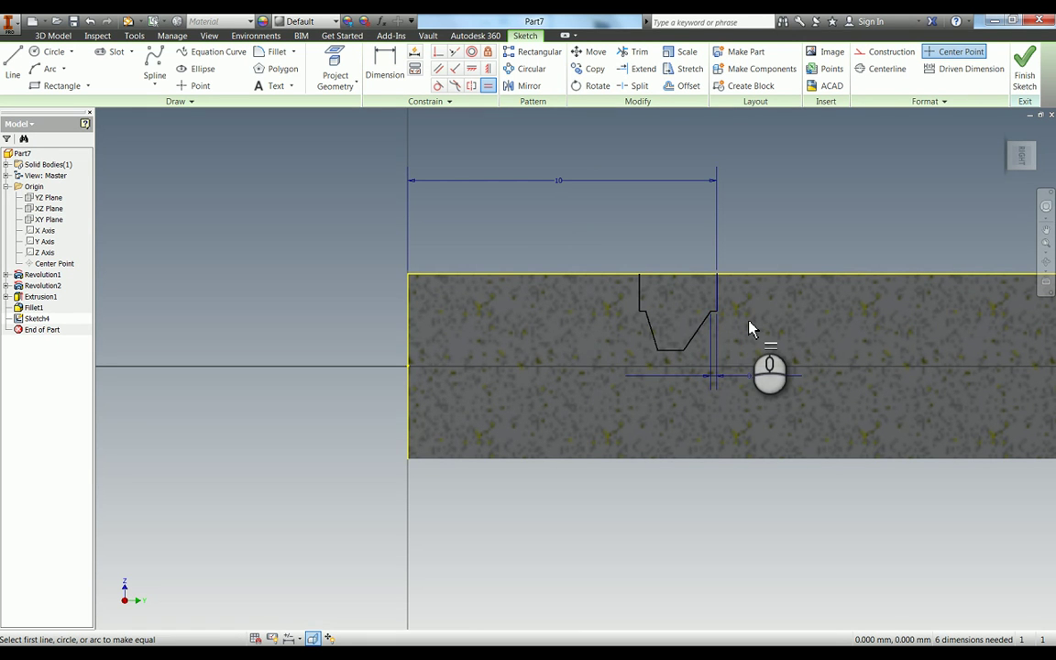
{"action": "left_click", "coordinate": [701, 302]}
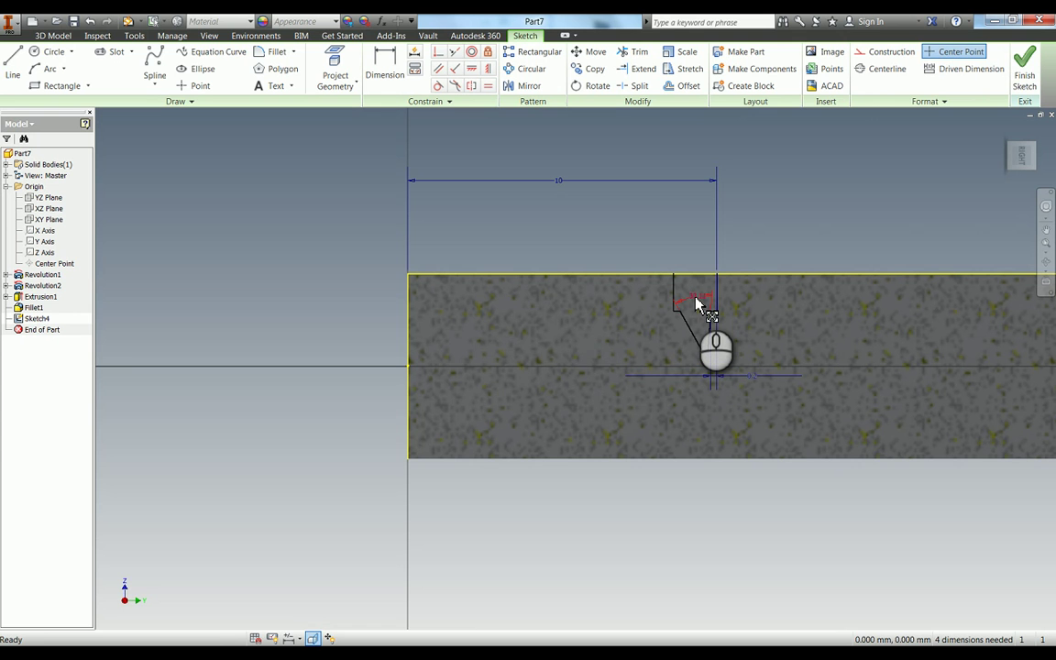
{"action": "double_click", "coordinate": [697, 304]}
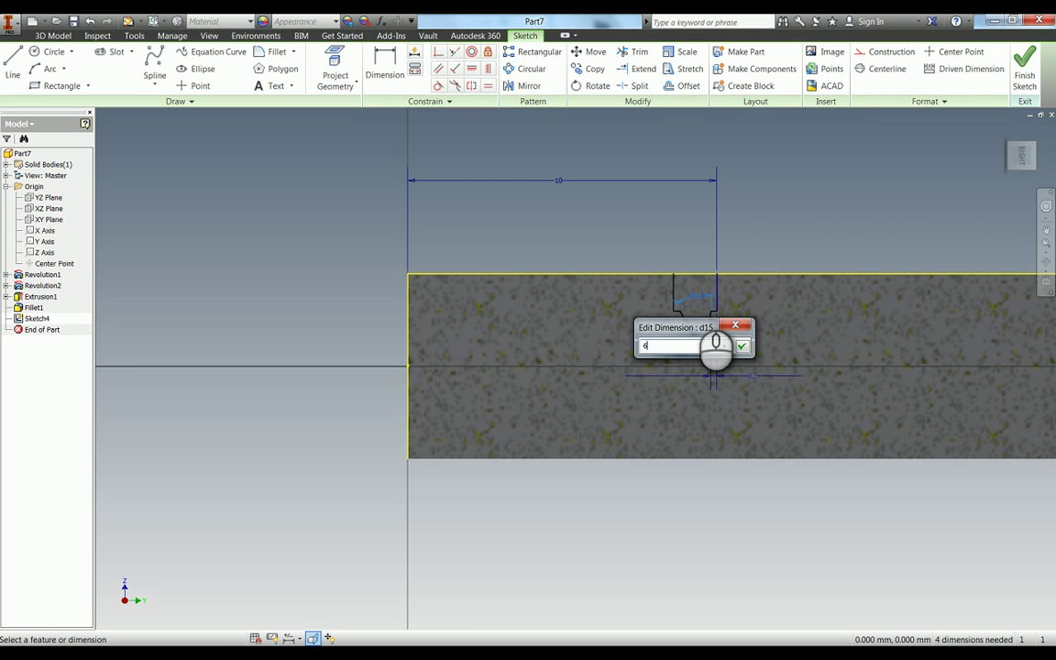
{"action": "type", "text": "6"}
{"action": "key", "text": "Return"}
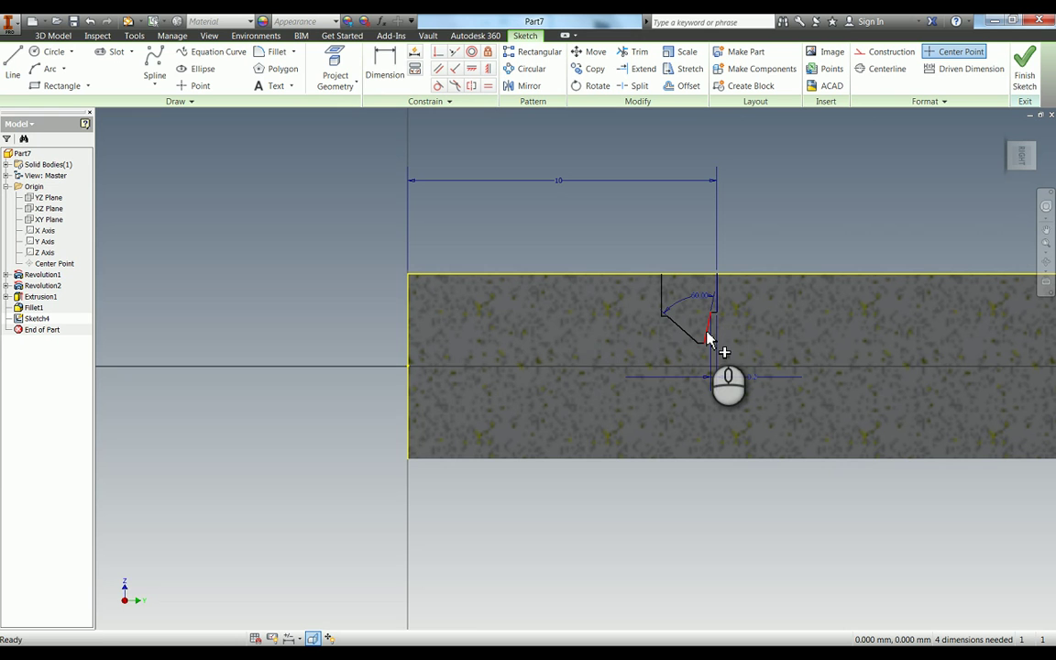
Constrain the groove's left and right corner points horizontally level.
{"action": "key", "text": "d"}
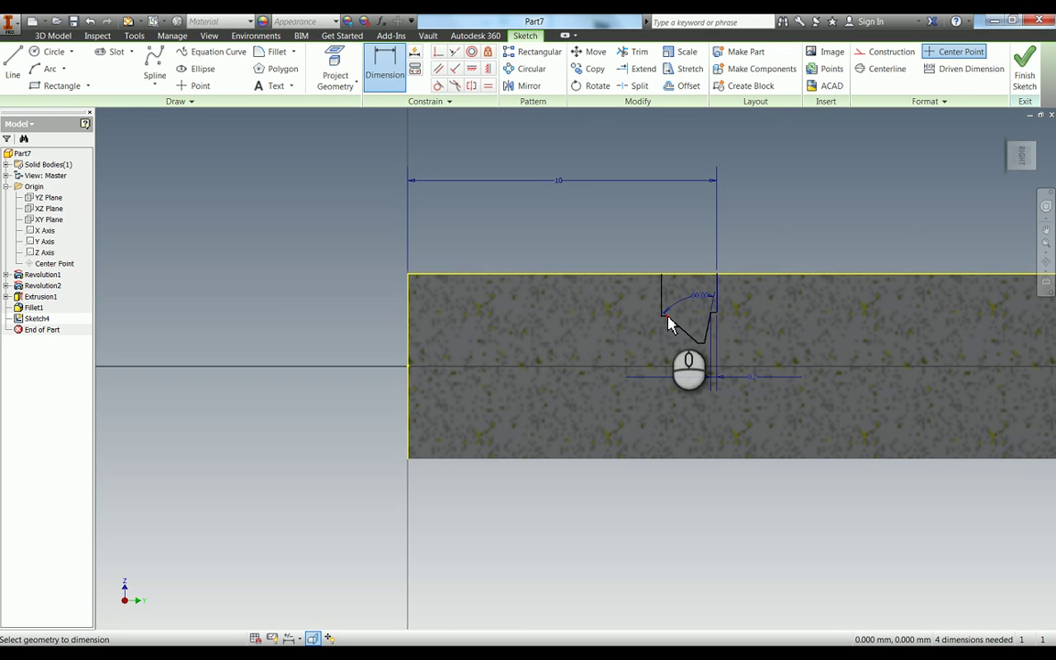
{"action": "left_click", "coordinate": [471, 68]}
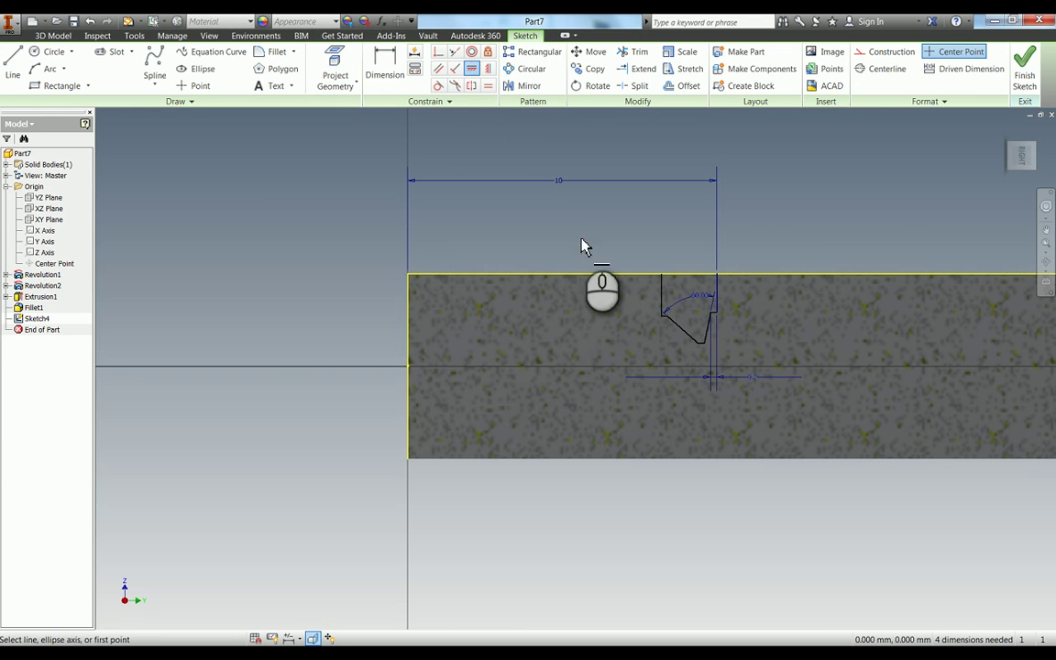
{"action": "left_click", "coordinate": [663, 316]}
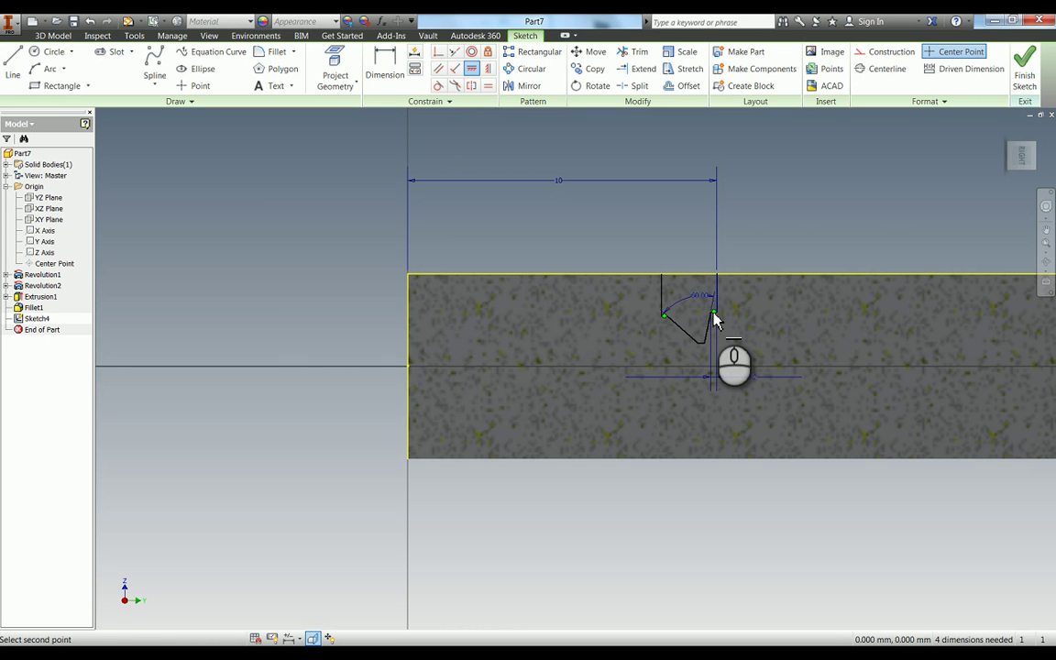
{"action": "left_click", "coordinate": [720, 319]}
Dimension the groove depth at 0.5 mm from the shaft's top edge.
{"action": "key", "text": "d"}
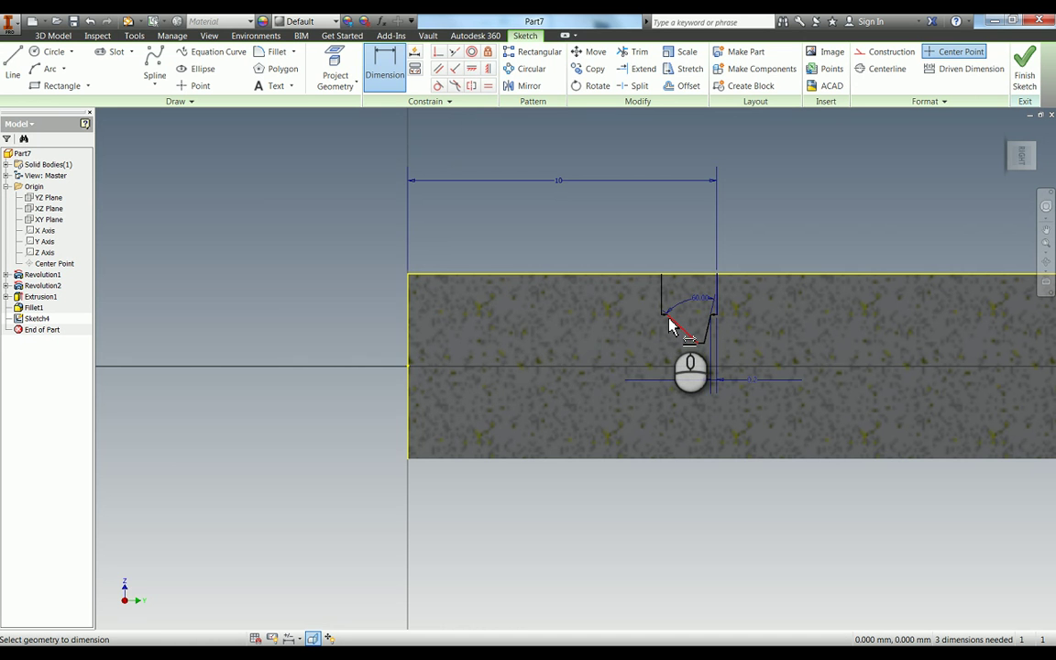
{"action": "scroll", "coordinate": [667, 321], "scroll_direction": "up", "scroll_amount": 3}
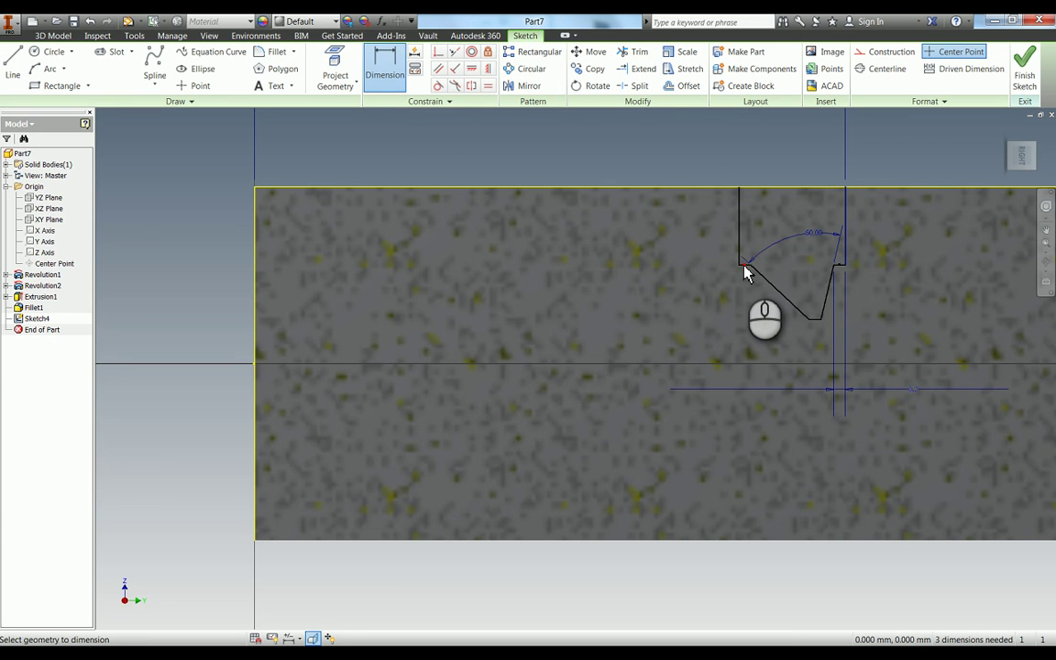
{"action": "left_click", "coordinate": [744, 268]}
{"action": "left_click", "coordinate": [657, 189]}
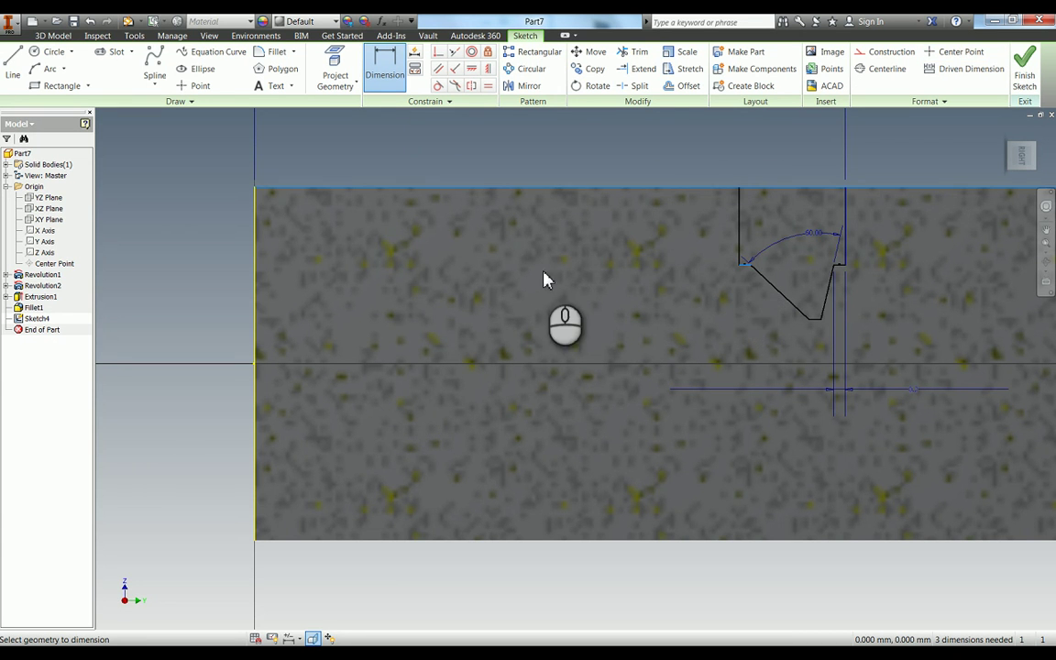
{"action": "left_click", "coordinate": [565, 243]}
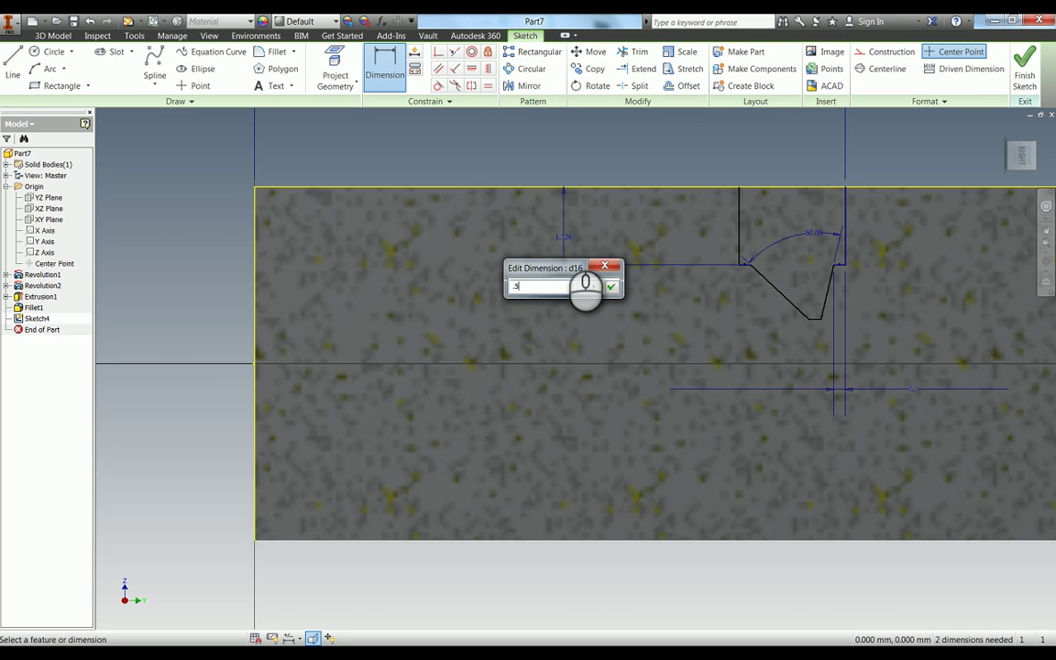
{"action": "key", "text": "Return"}
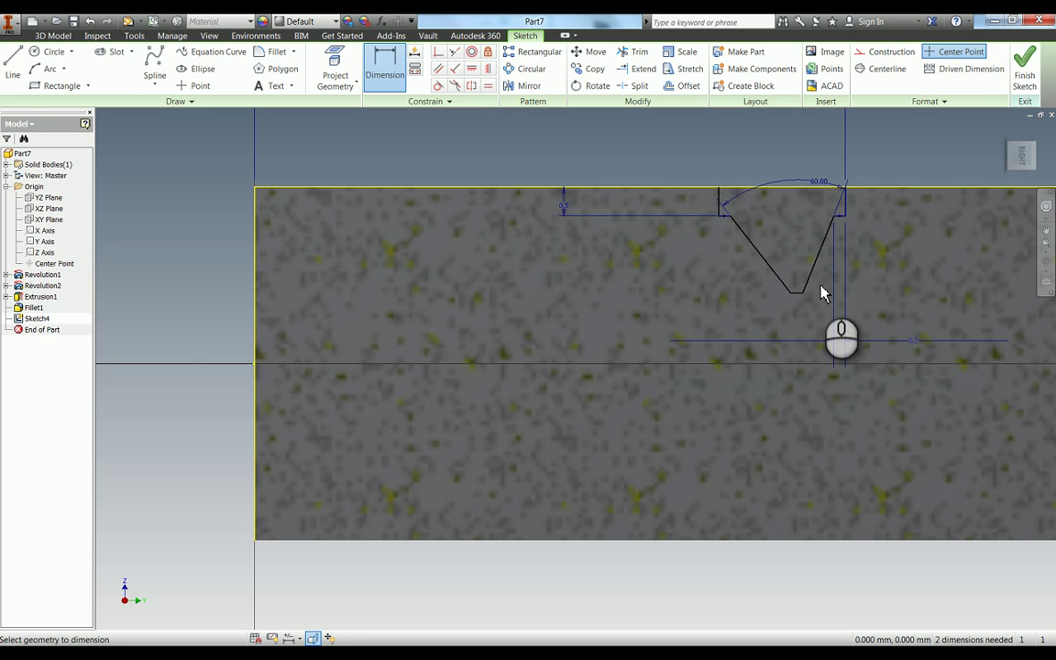
Dimension the groove width between its top corners as 1.4 mm.
{"action": "left_click", "coordinate": [717, 200]}
{"action": "left_click", "coordinate": [845, 201]}
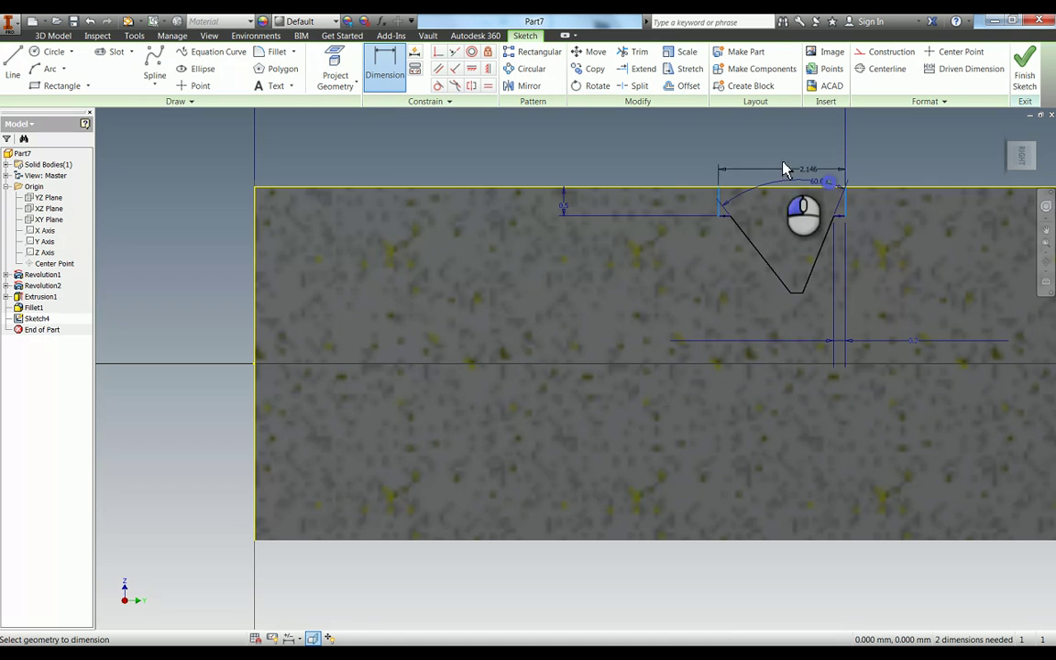
{"action": "left_click", "coordinate": [667, 141]}
{"action": "key", "text": "Escape"}
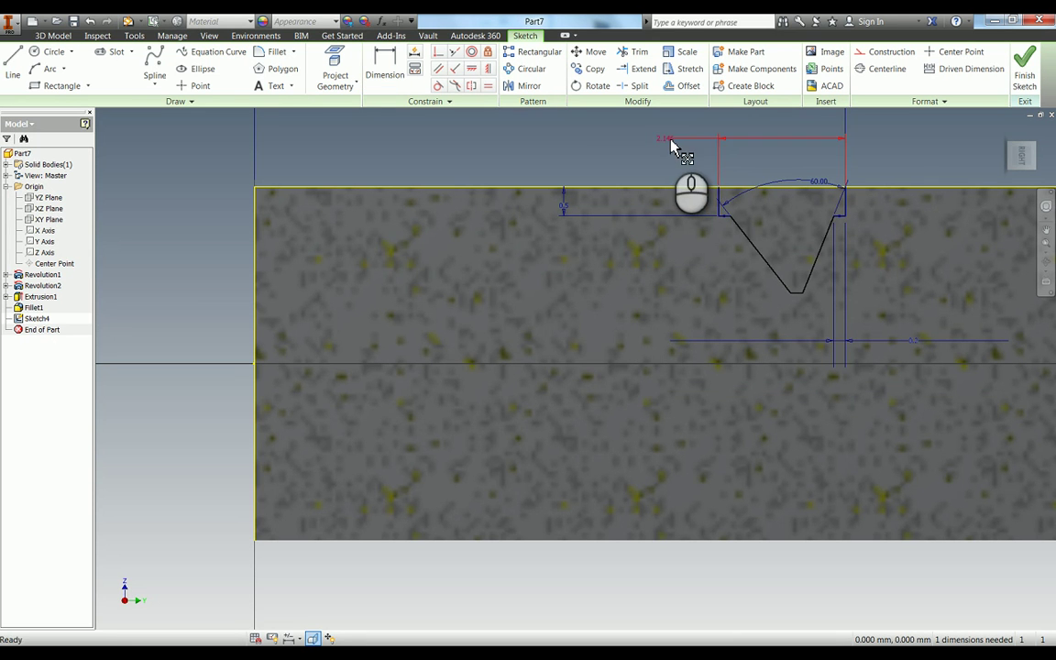
{"action": "double_click", "coordinate": [668, 141]}
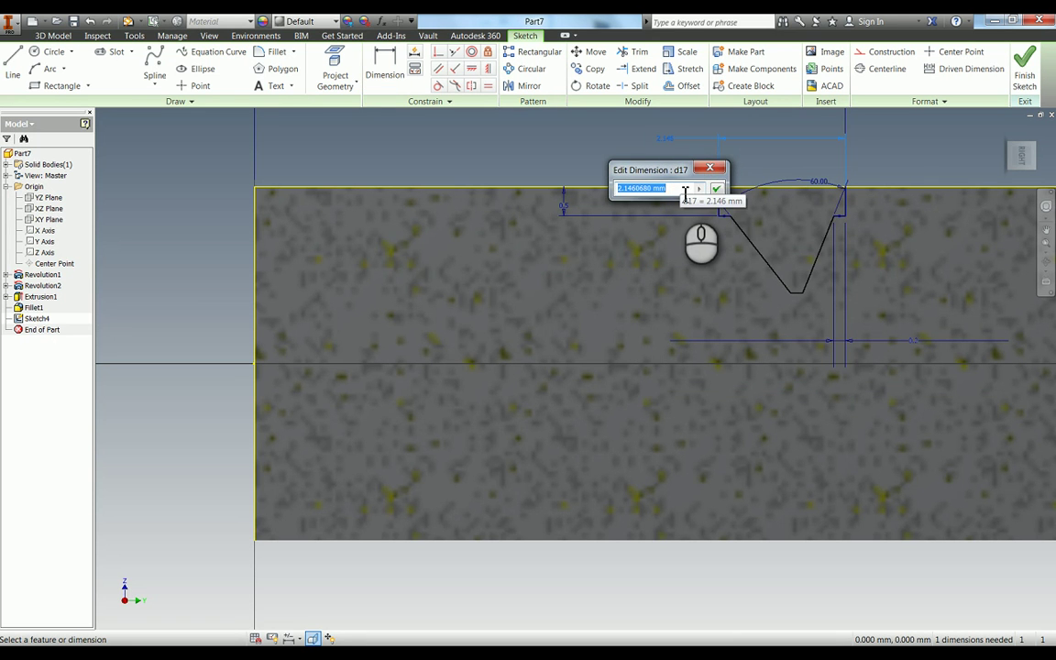
{"action": "type", "text": "1.4"}
{"action": "key", "text": "Return"}
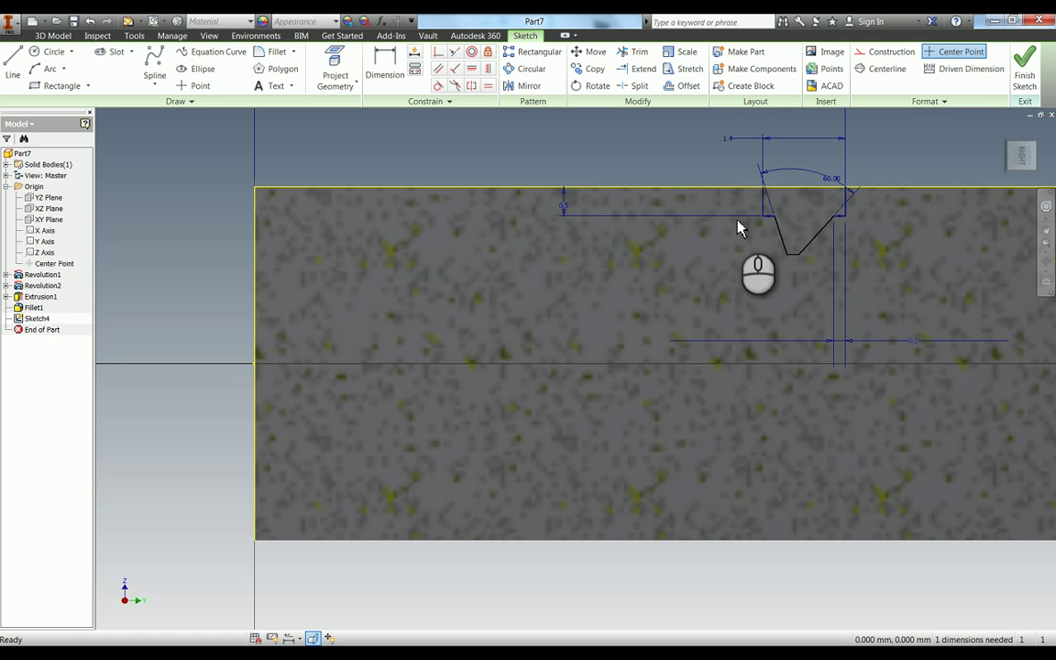
Make the groove's two slanted sides equal.
{"action": "left_click", "coordinate": [784, 243]}
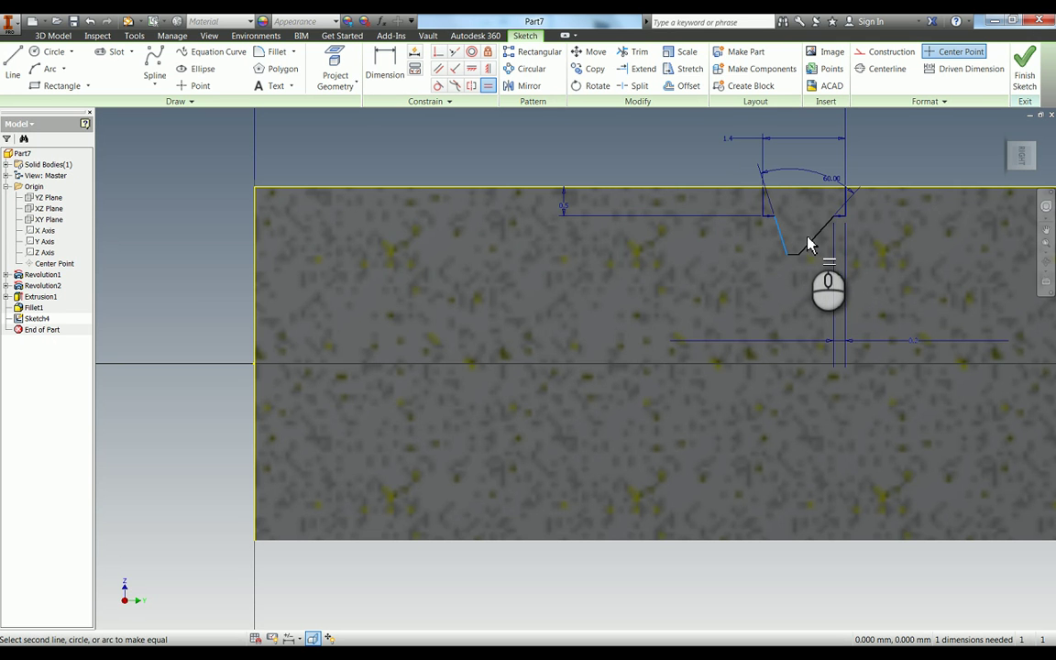
{"action": "left_click", "coordinate": [816, 237]}
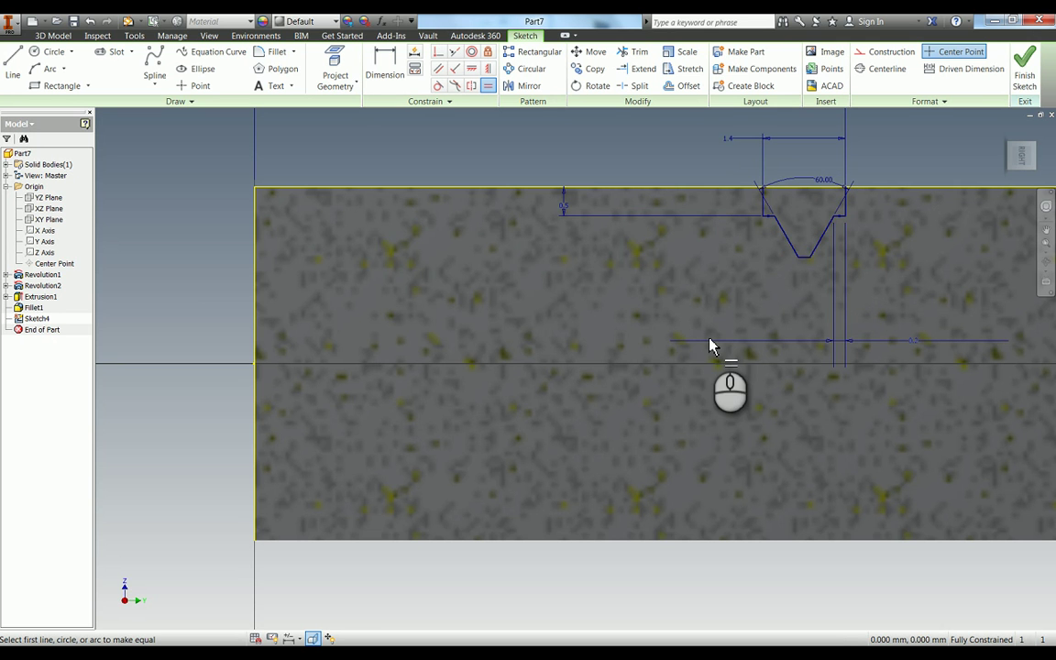
{"action": "scroll", "coordinate": [616, 262], "scroll_direction": "down", "scroll_amount": 3}
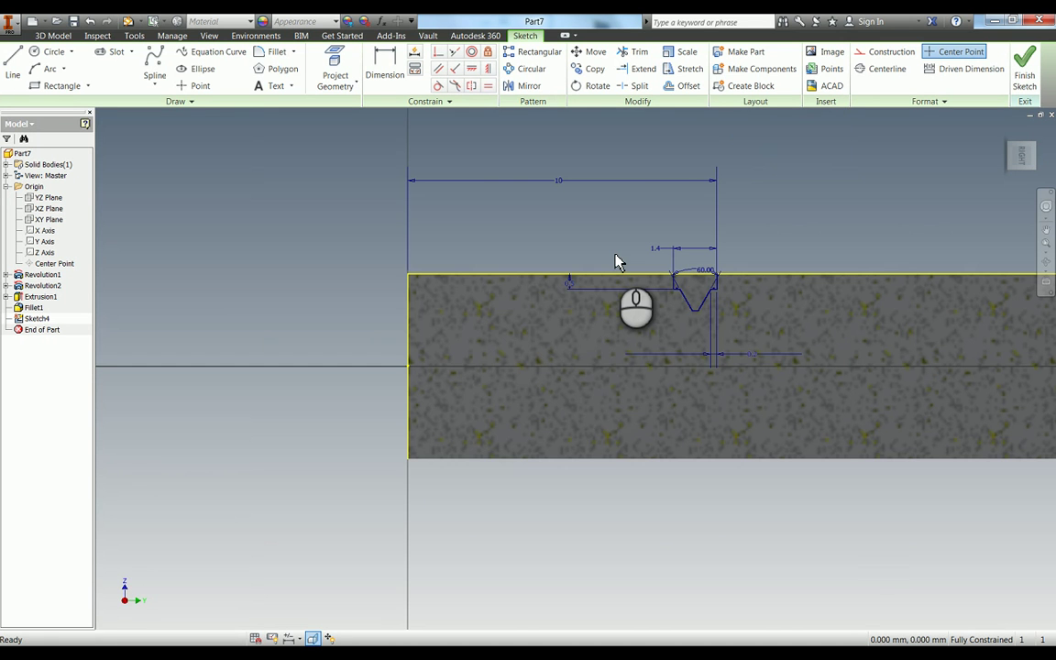
Revolve the notch profile as a cut around the Y Axis, then orbit to inspect the groove.
{"action": "key", "text": "r"}
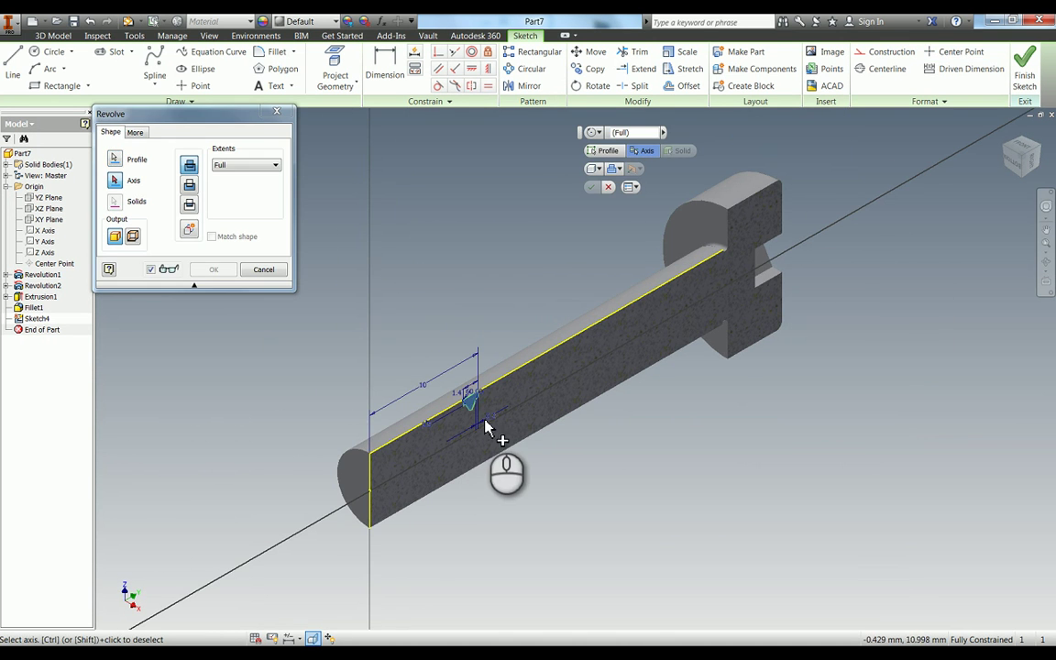
{"action": "left_click", "coordinate": [42, 243]}
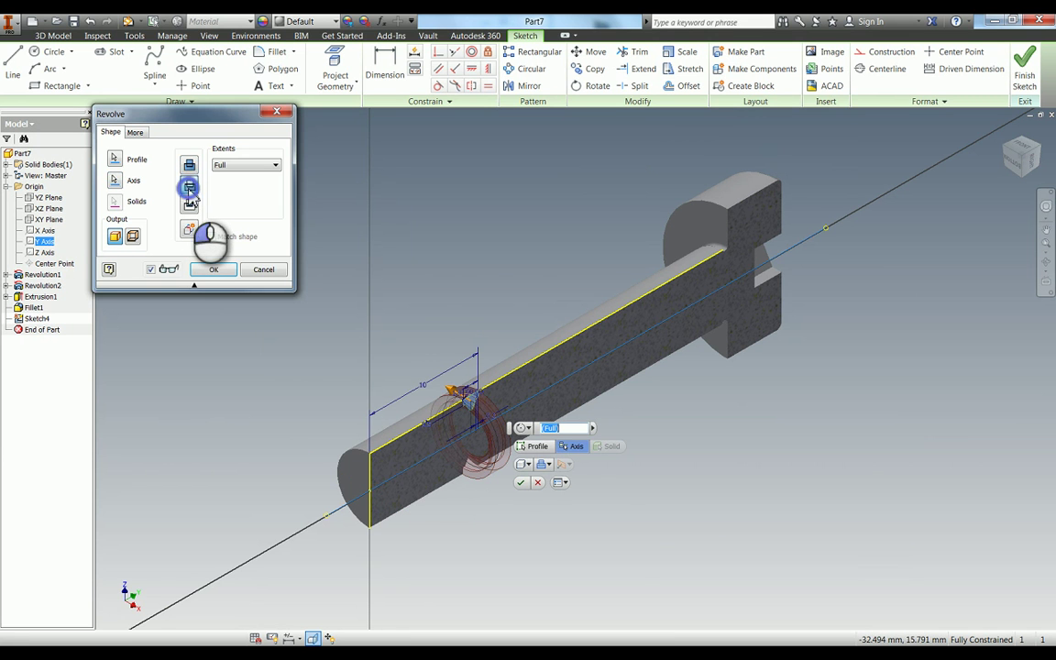
{"action": "left_click", "coordinate": [216, 269]}
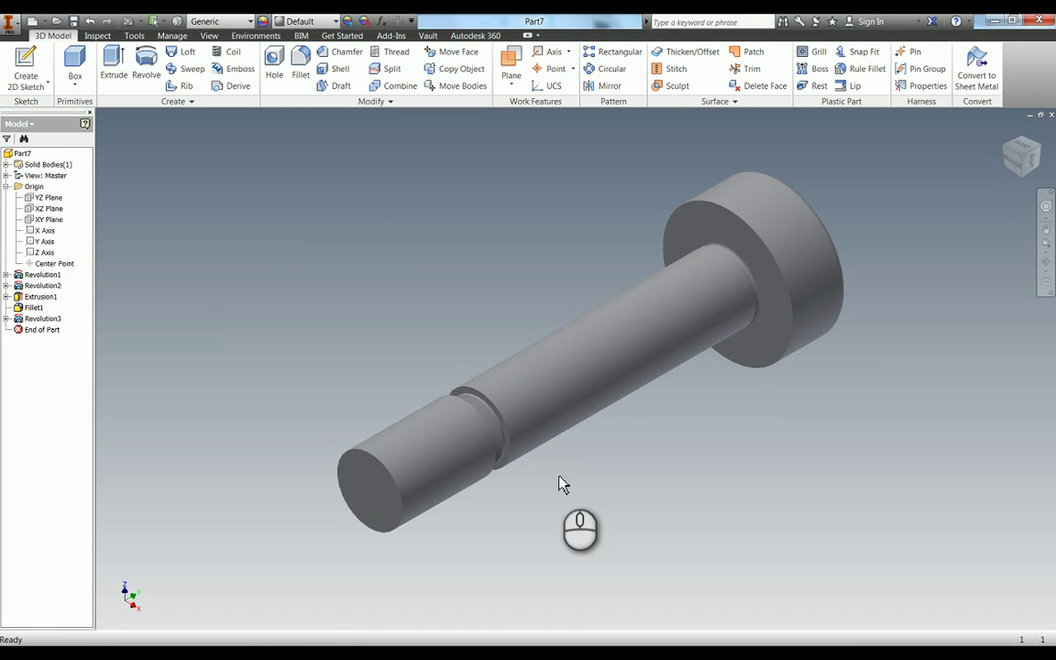
{"action": "key", "text": "F4"}
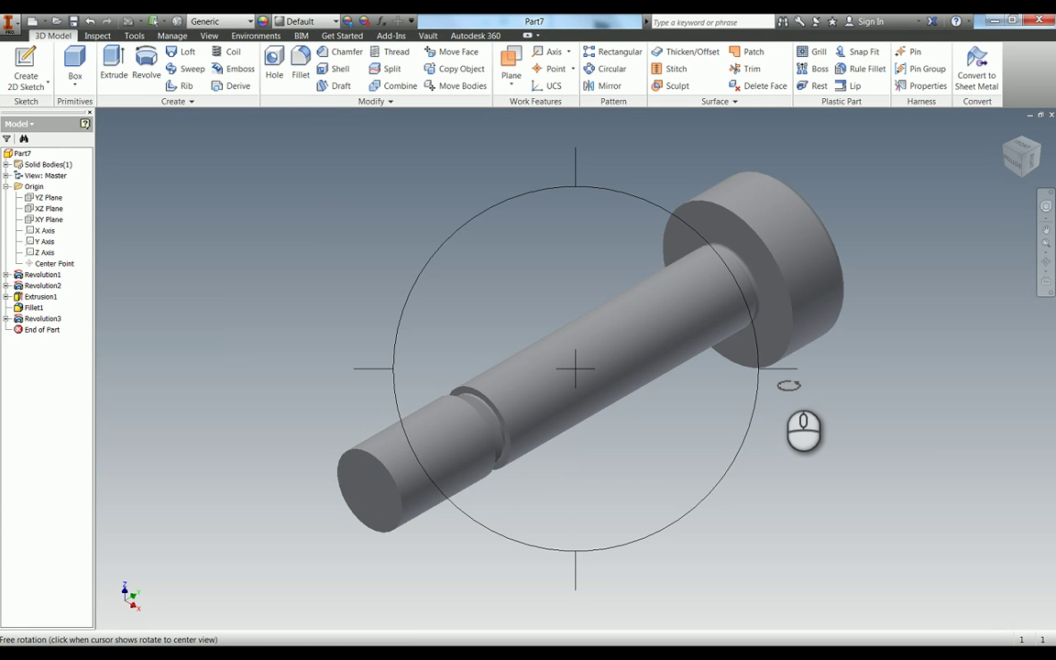
{"action": "left_click_drag", "start_coordinate": [733, 387], "coordinate": [776, 382]}
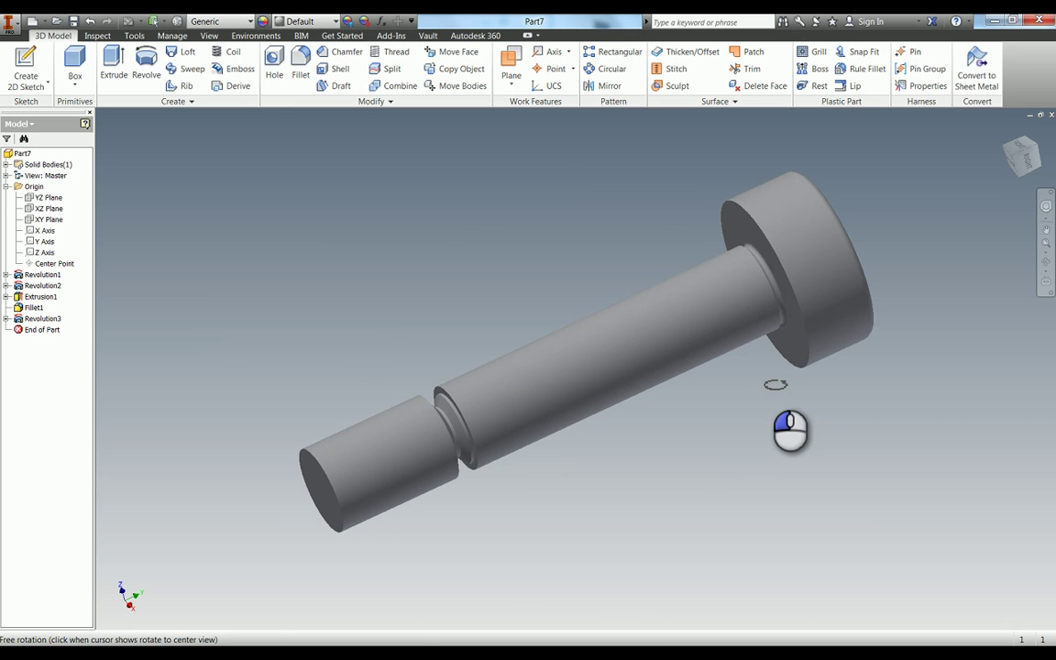
{"action": "key", "text": "Escape"}
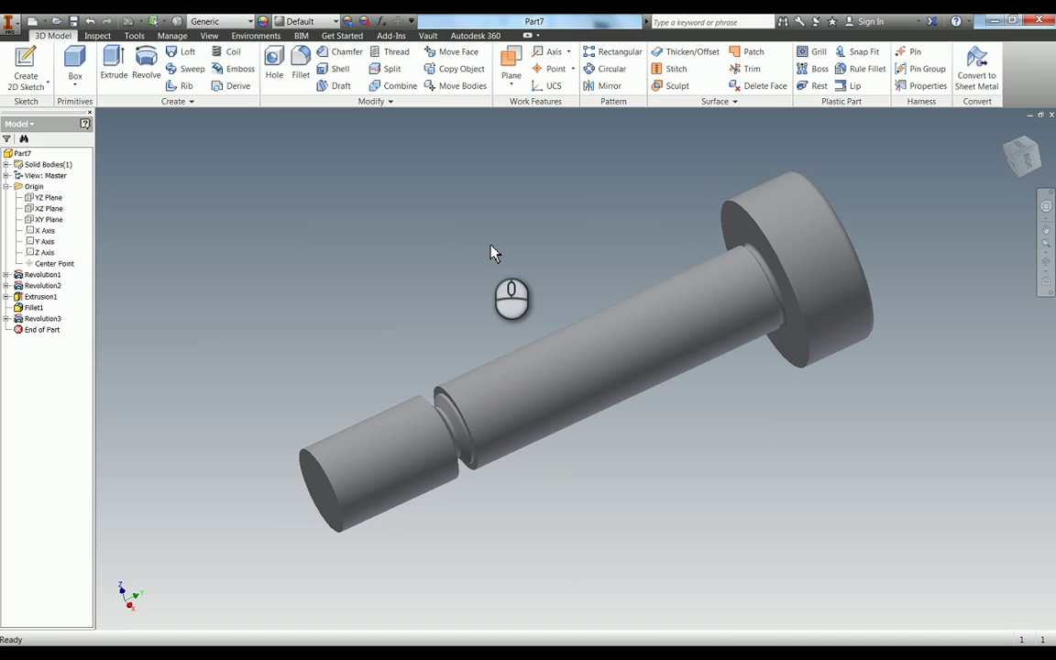
Pattern Revolution3 along the flipped Y Axis: 9 copies at 1.2 mm spacing.
{"action": "left_click", "coordinate": [621, 53]}
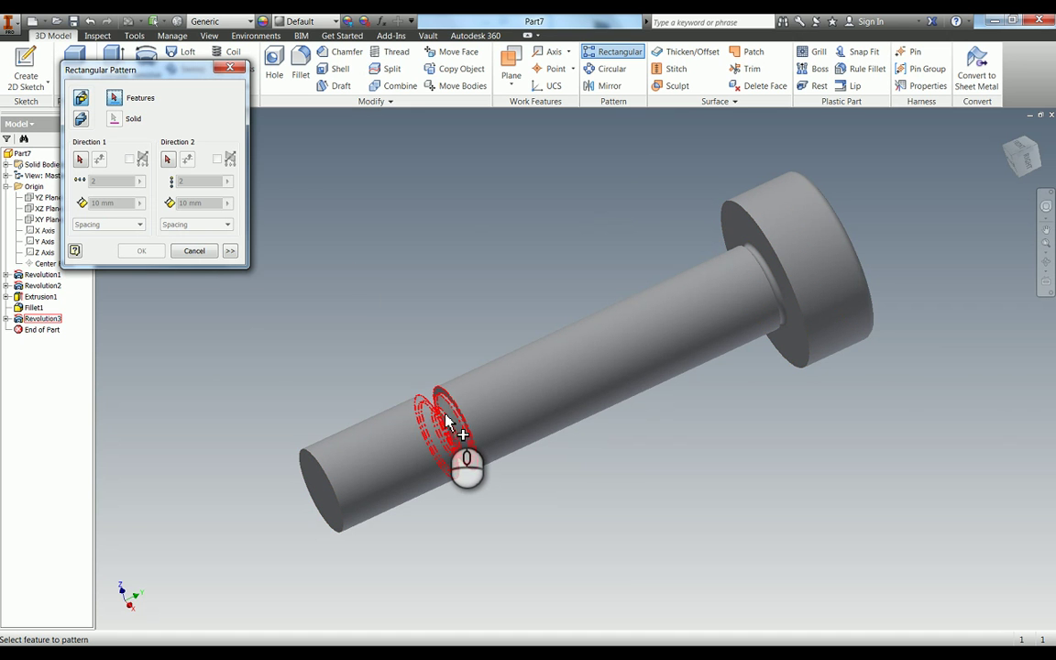
{"action": "left_click", "coordinate": [45, 319]}
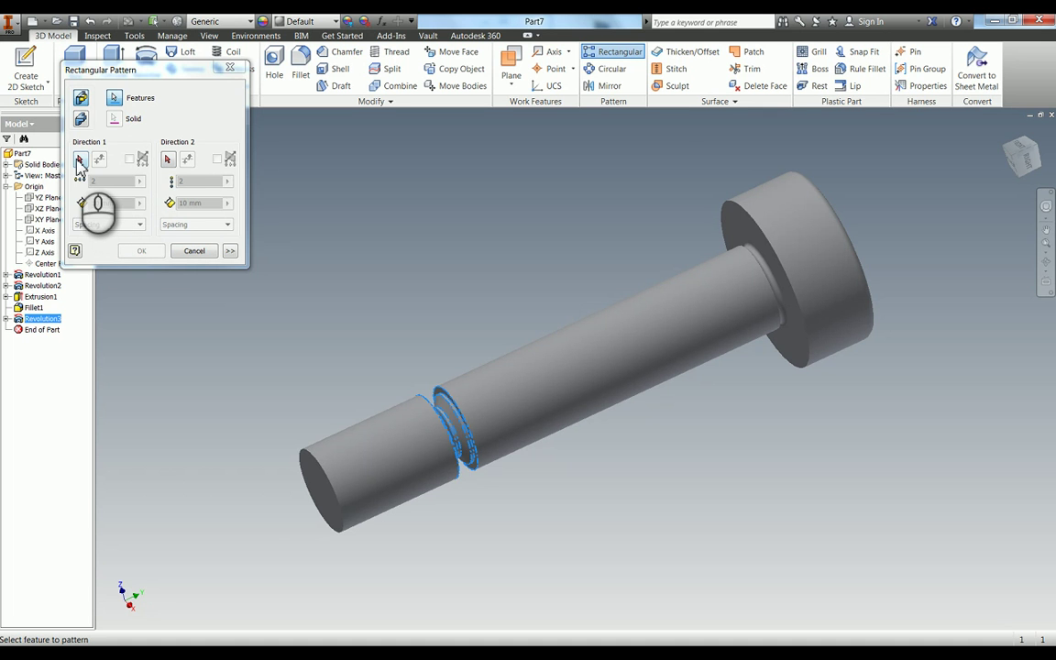
{"action": "left_click", "coordinate": [80, 159]}
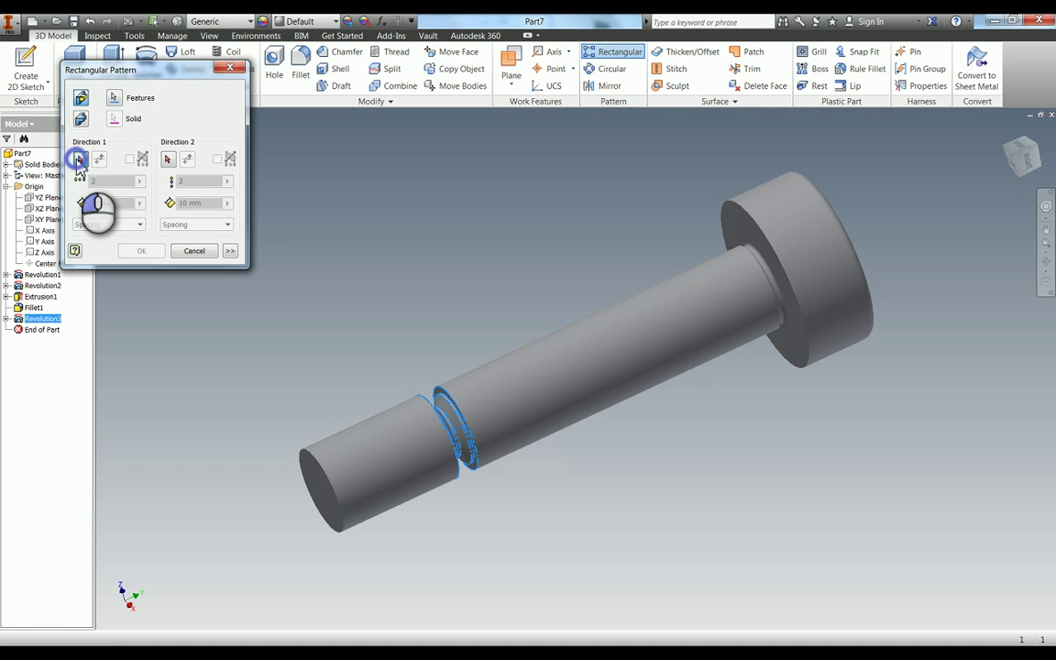
{"action": "left_click", "coordinate": [46, 244]}
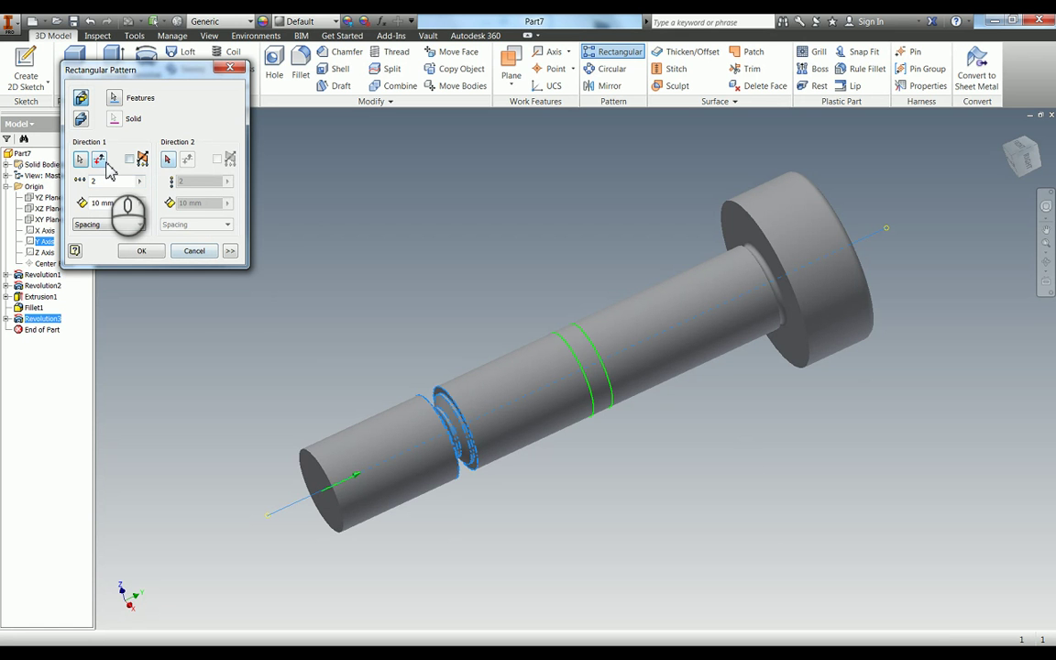
{"action": "left_click", "coordinate": [101, 161]}
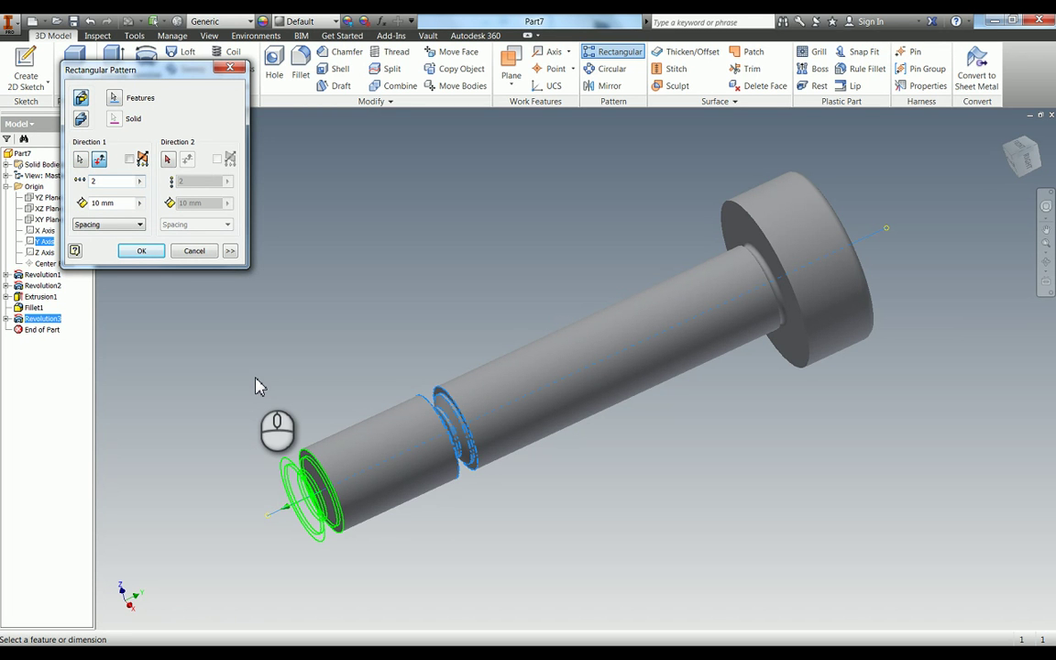
{"action": "key", "text": "BackSpace"}
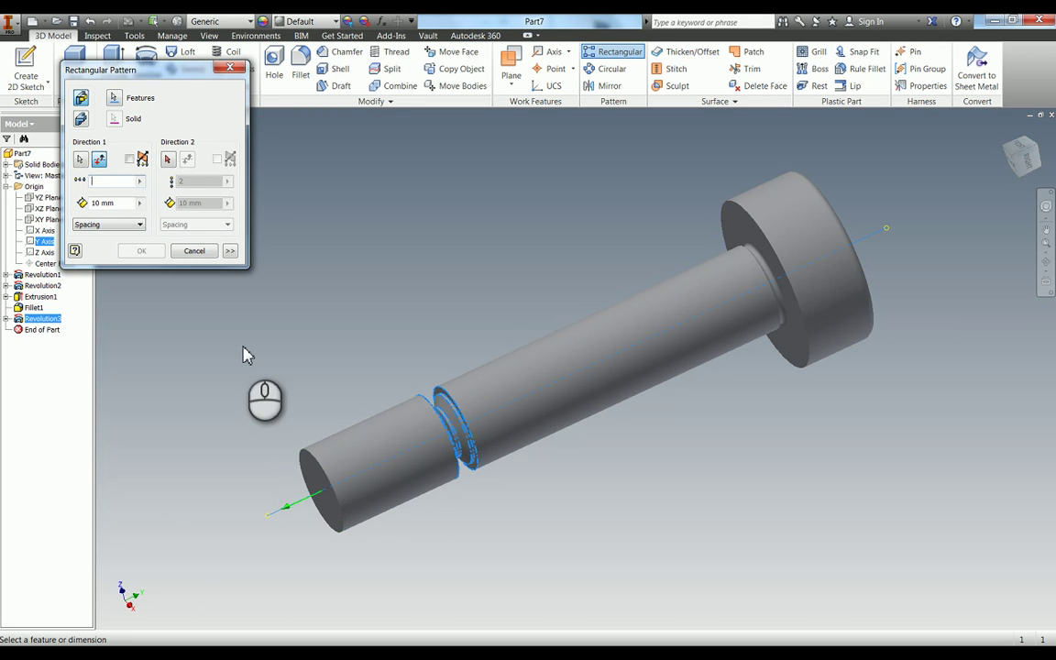
{"action": "type", "text": "8"}
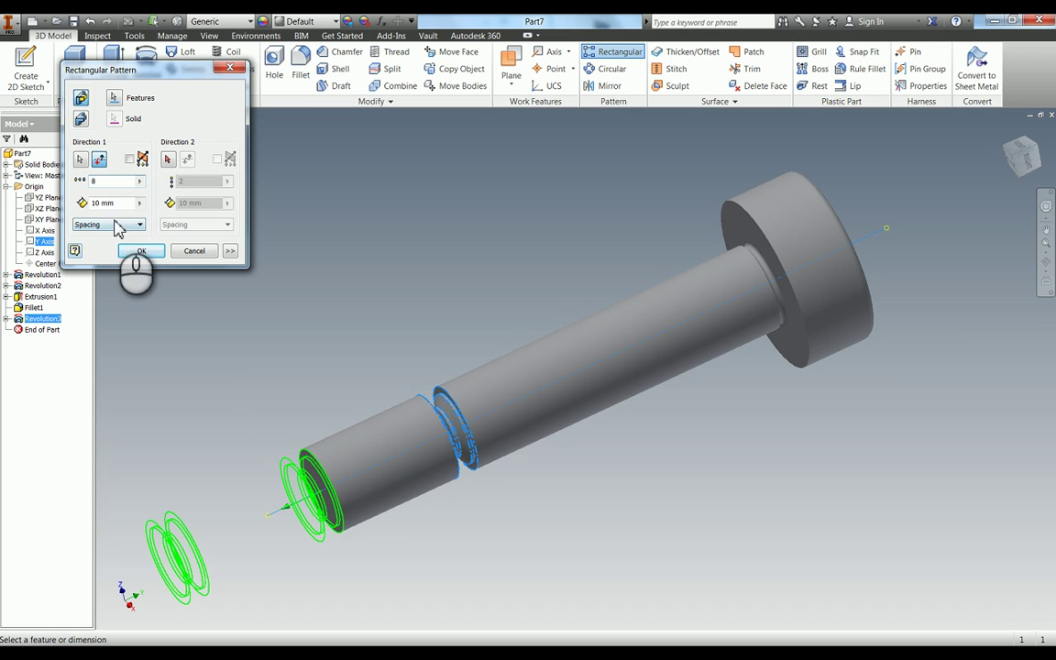
{"action": "left_click_drag", "start_coordinate": [127, 203], "coordinate": [87, 204]}
{"action": "type", "text": "1.2"}
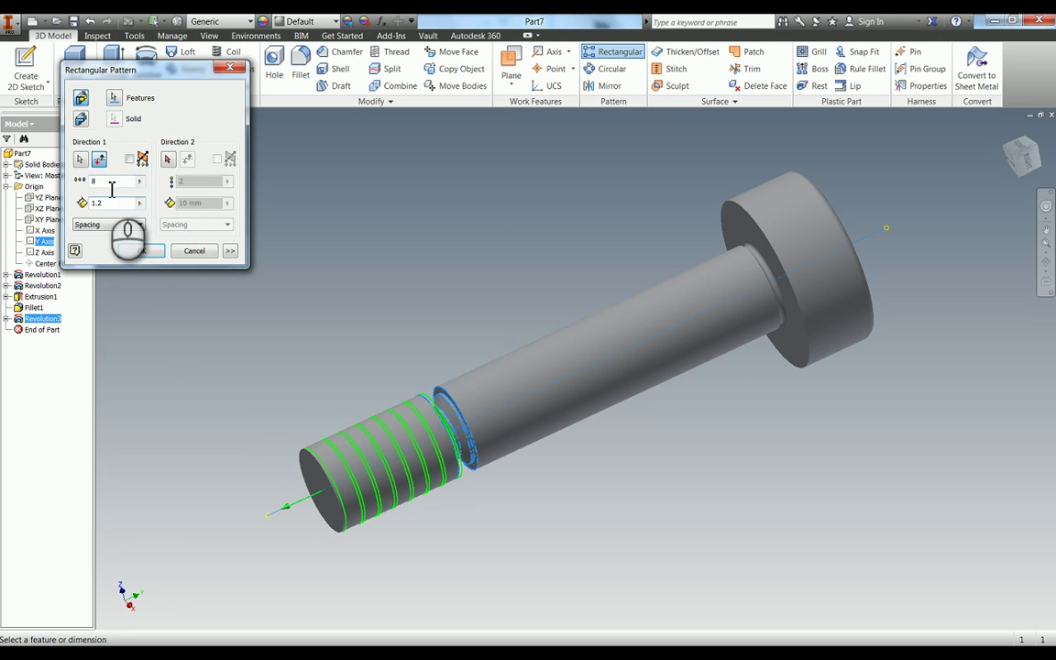
{"action": "left_click_drag", "start_coordinate": [111, 186], "coordinate": [69, 177]}
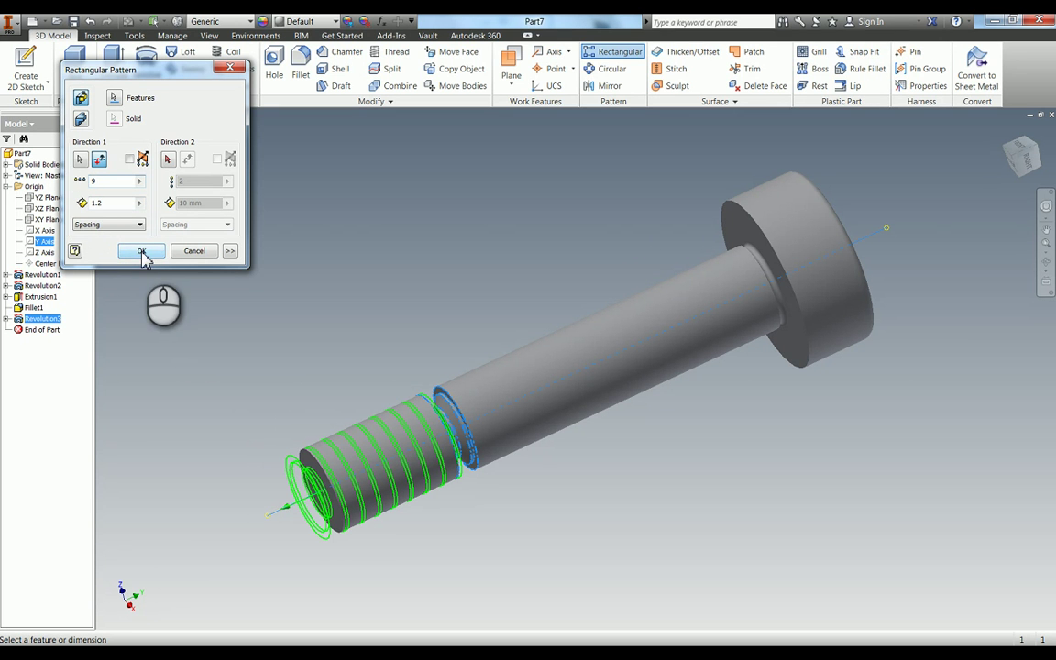
{"action": "left_click", "coordinate": [142, 253]}
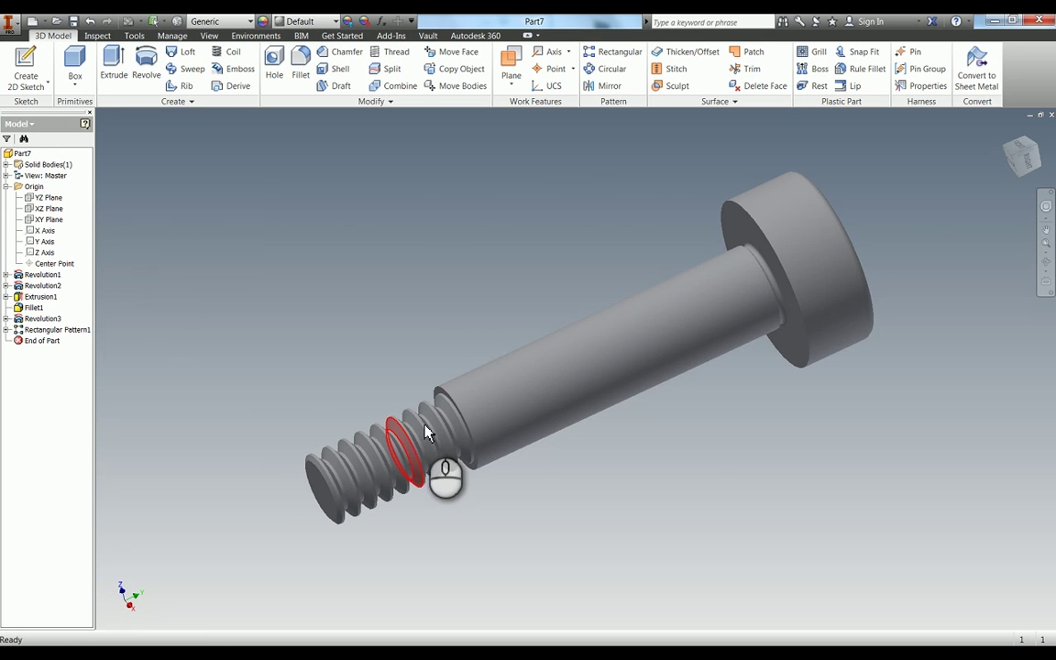
{"action": "key", "text": "F4"}
{"action": "left_click_drag", "start_coordinate": [456, 381], "coordinate": [583, 414]}
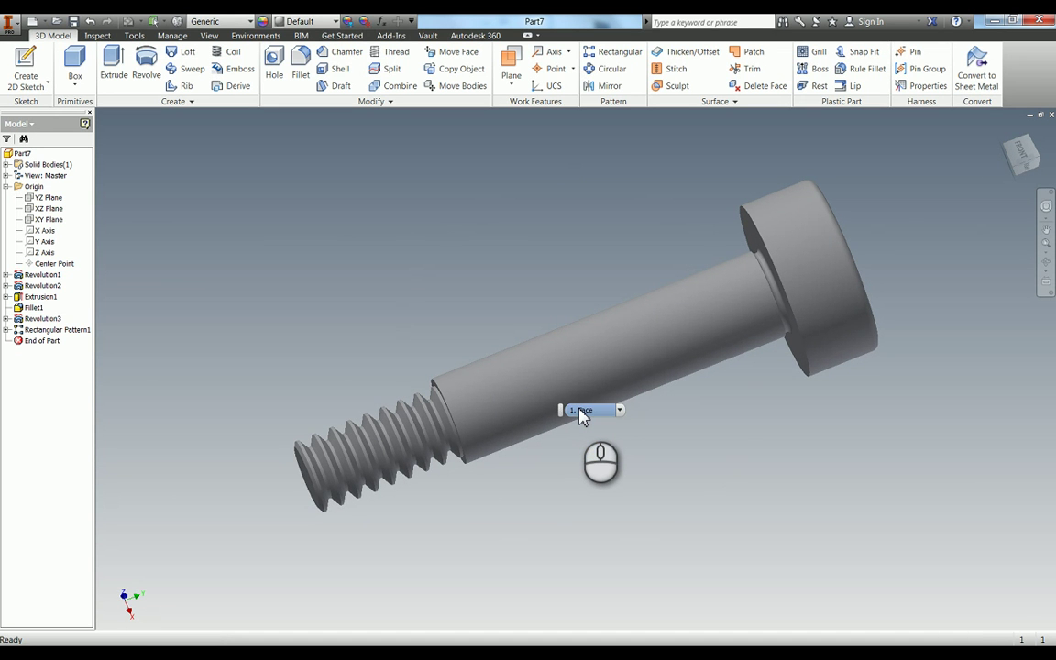
{"action": "key", "text": "F4"}
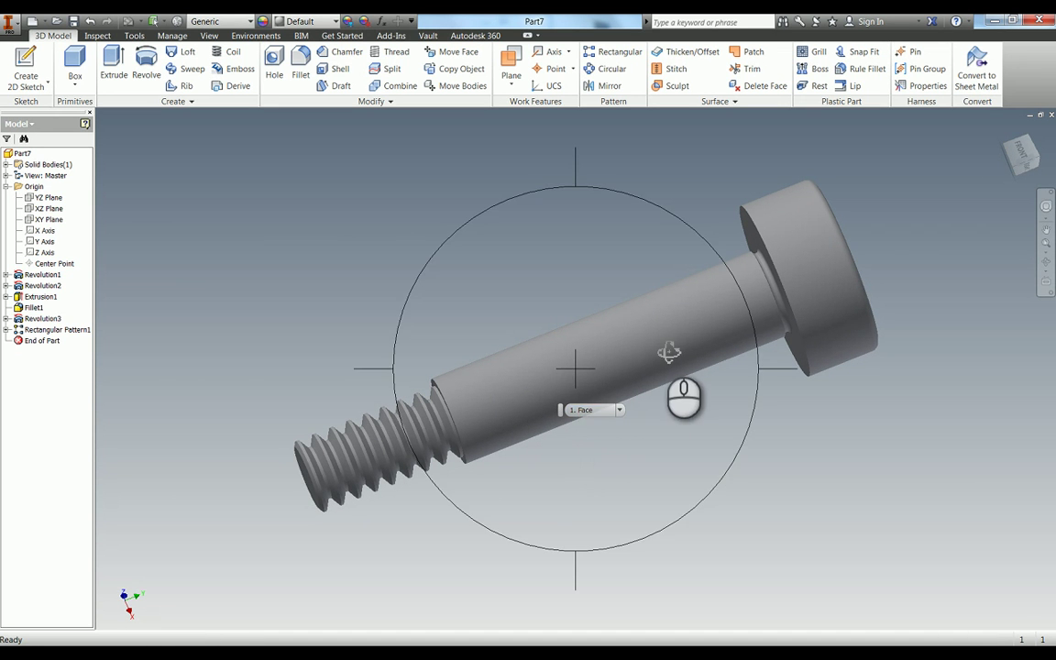
{"action": "left_click_drag", "start_coordinate": [632, 374], "coordinate": [606, 514]}
{"action": "key", "text": "F6"}
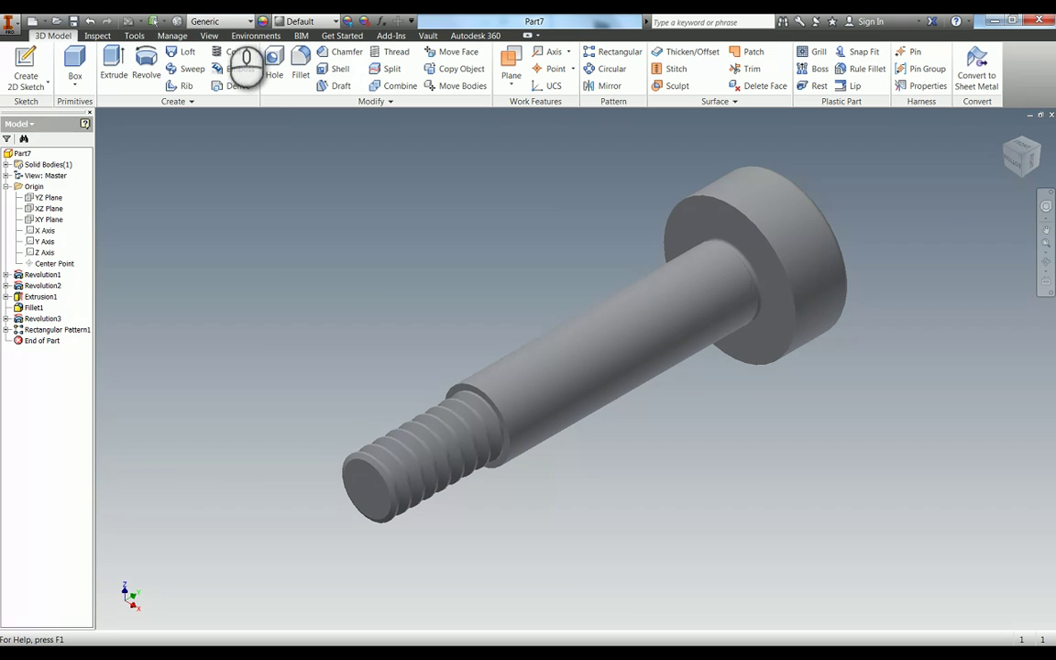
Assign Stainless Steel as the part material in iProperties' Physical tab (8.080 g/cm^3).
{"action": "right_click", "coordinate": [18, 152]}
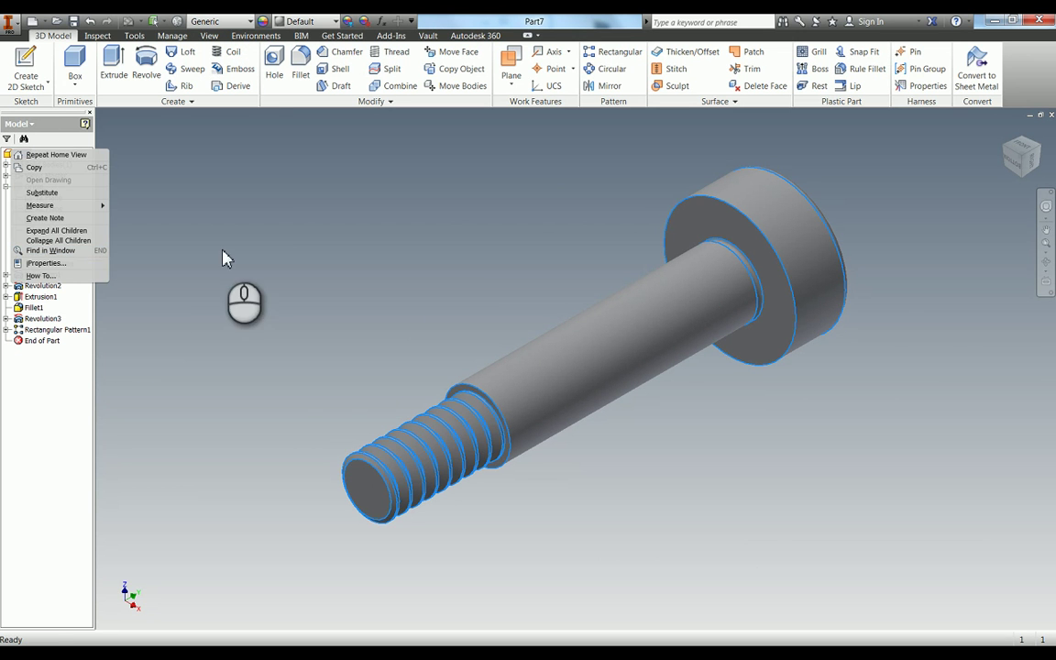
{"action": "left_click", "coordinate": [25, 78]}
{"action": "key", "text": "alt+f"}
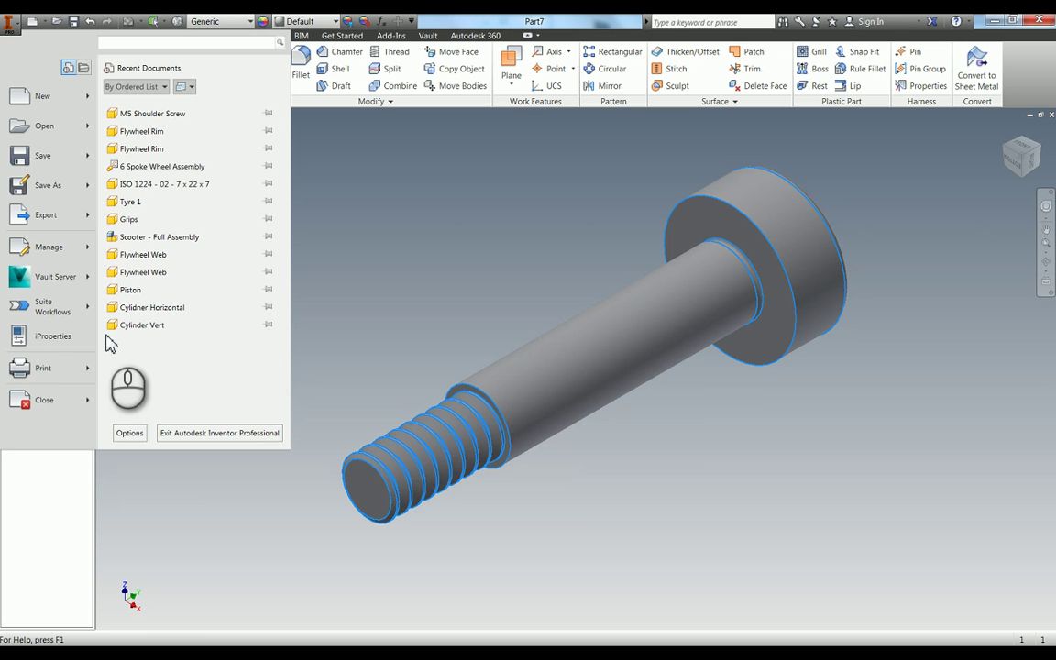
{"action": "left_click", "coordinate": [50, 337]}
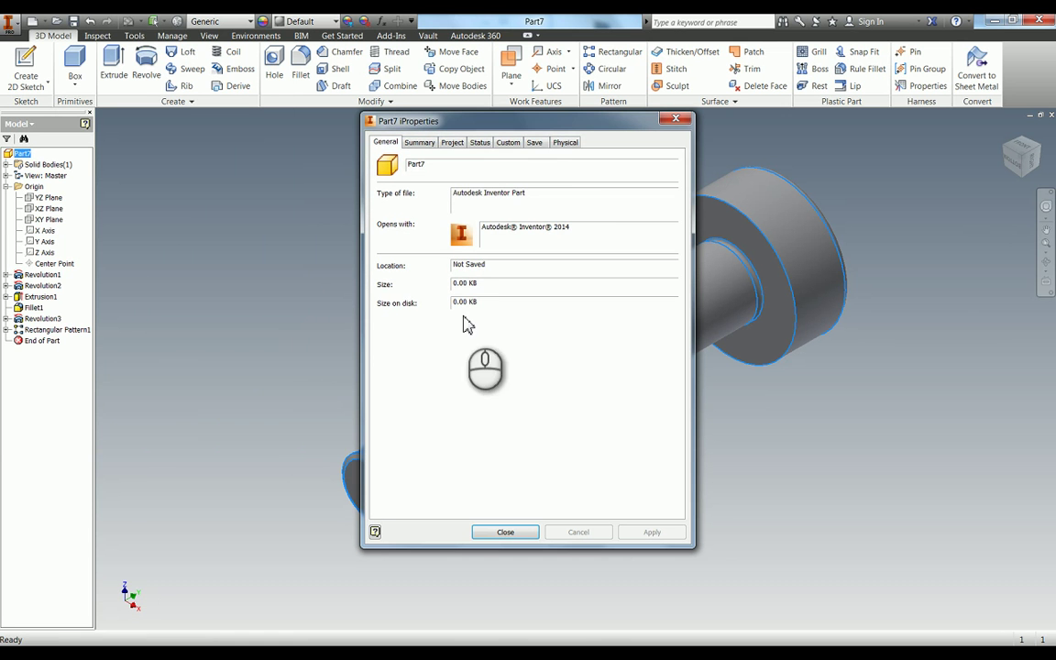
{"action": "left_click", "coordinate": [566, 144]}
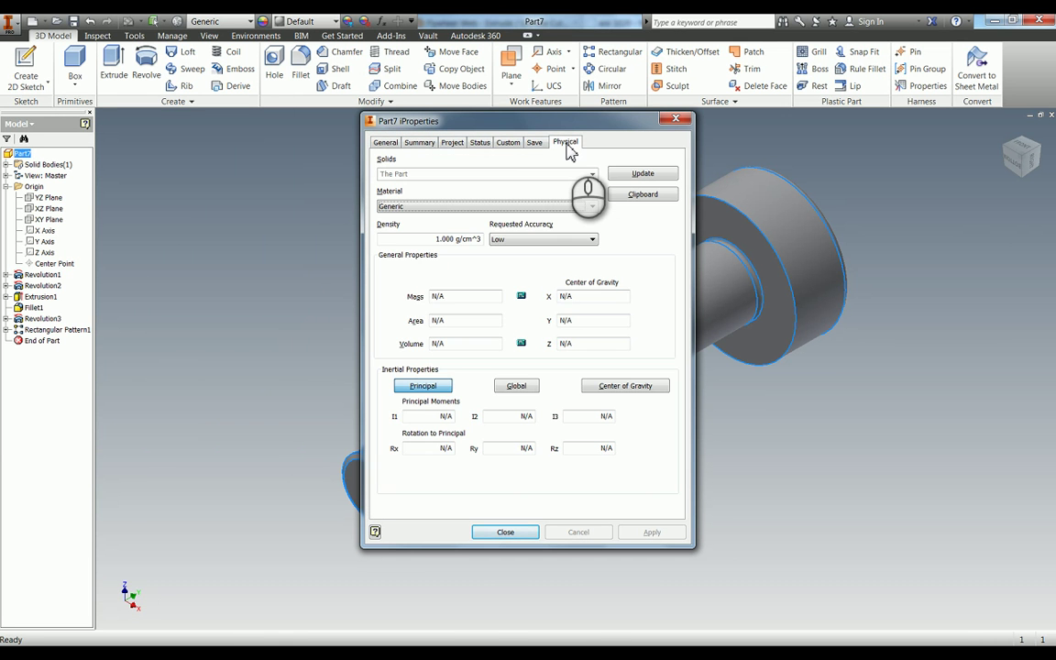
{"action": "left_click", "coordinate": [550, 206]}
{"action": "left_click_drag", "start_coordinate": [591, 314], "coordinate": [593, 394]}
{"action": "left_click", "coordinate": [419, 317]}
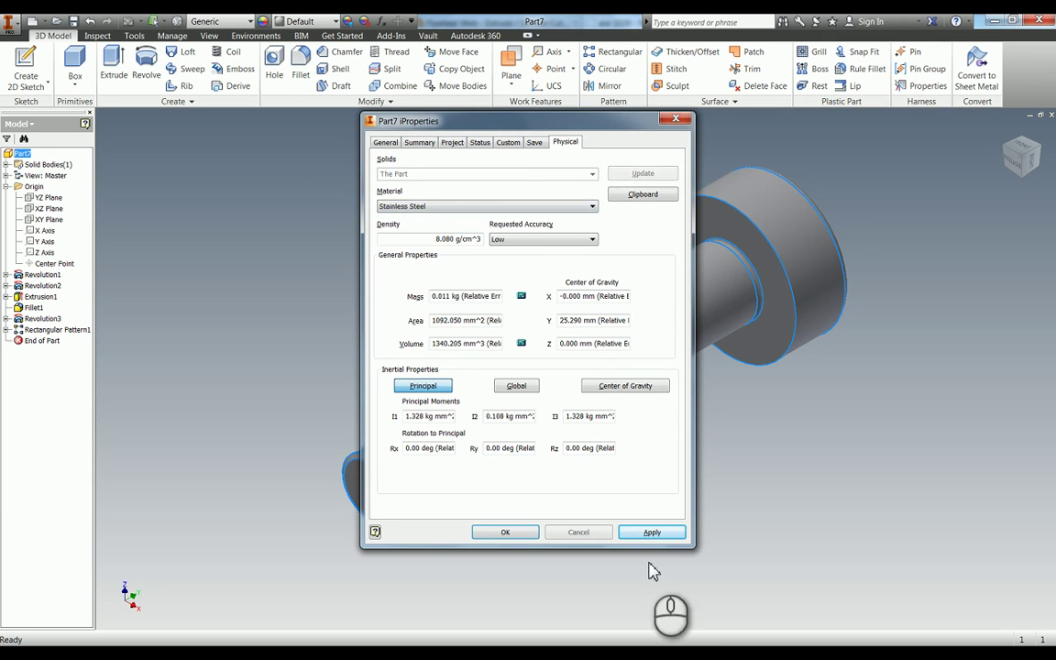
{"action": "left_click", "coordinate": [502, 532]}
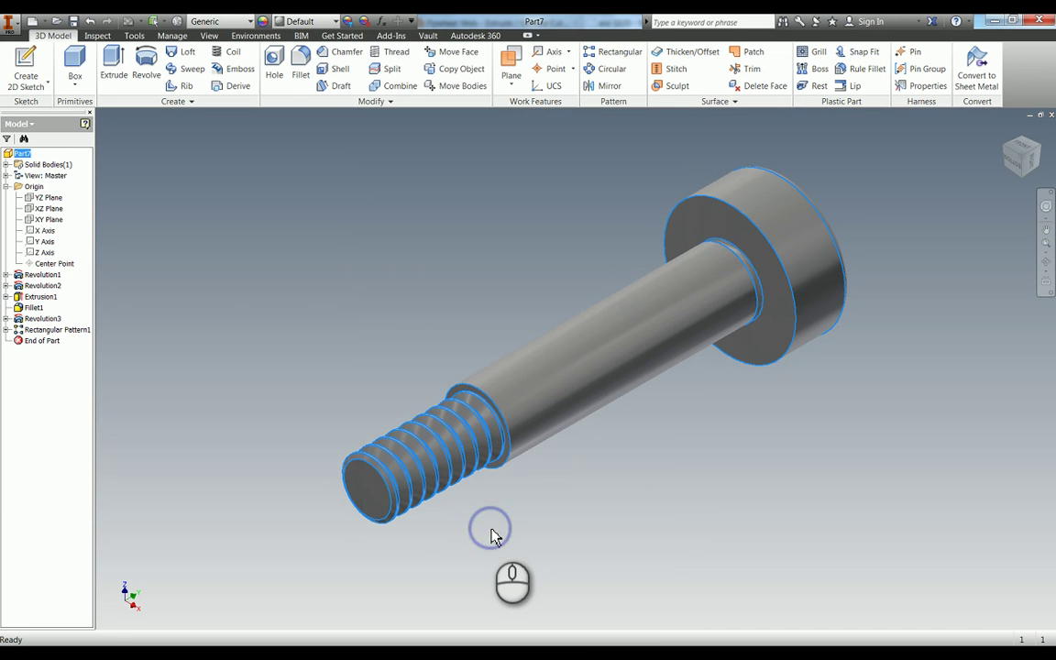
{"action": "left_click", "coordinate": [347, 273]}
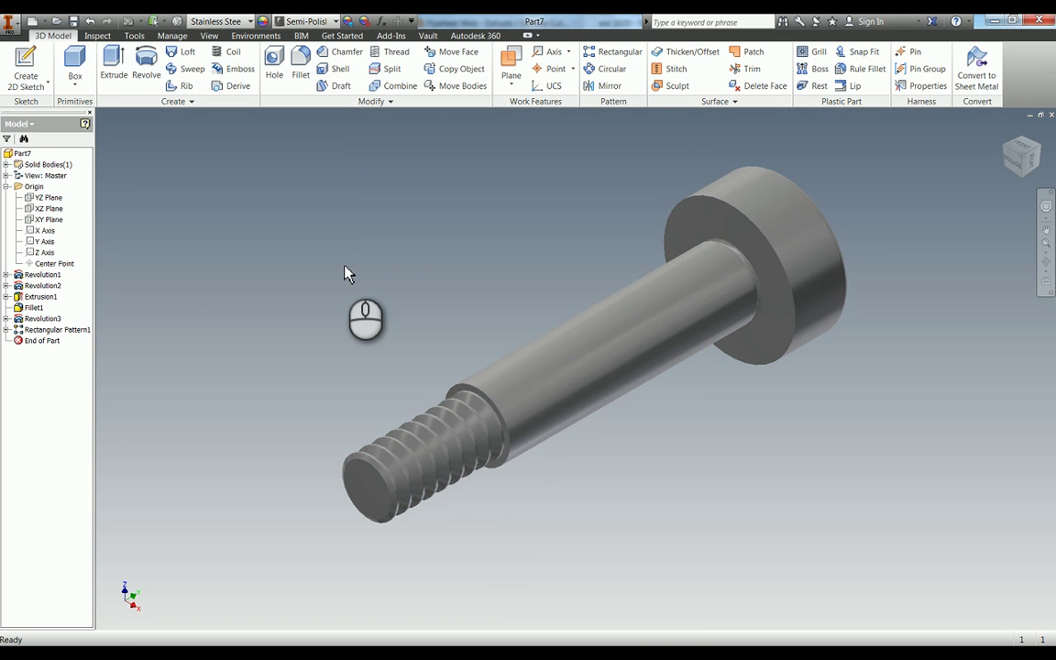